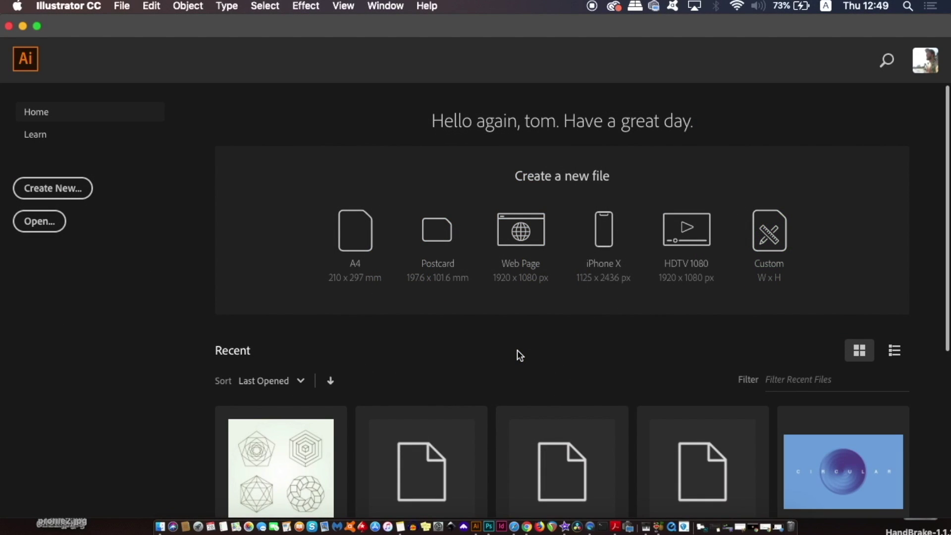
Start a new Web document with width and height both set to 2000 px.
{"action": "left_click", "coordinate": [122, 6]}
{"action": "left_click", "coordinate": [138, 24]}
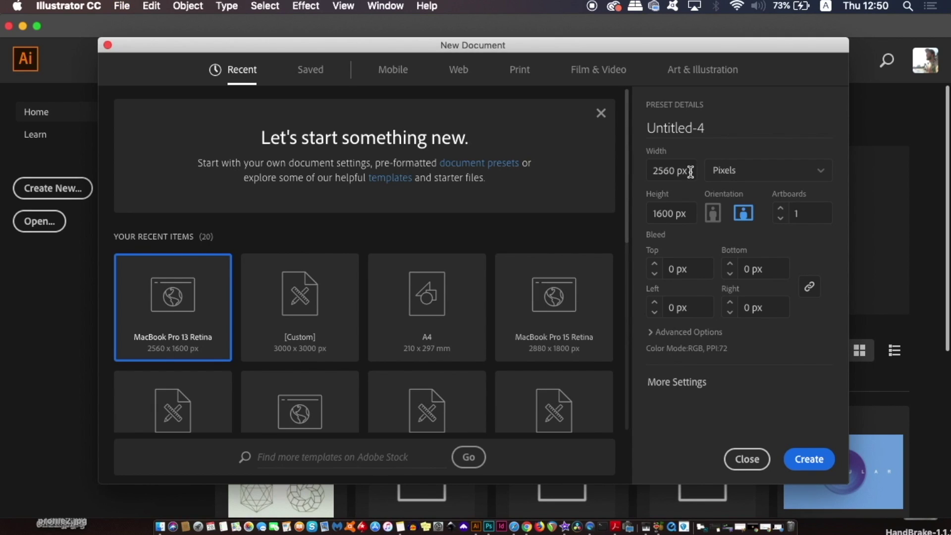
{"action": "left_click", "coordinate": [456, 70]}
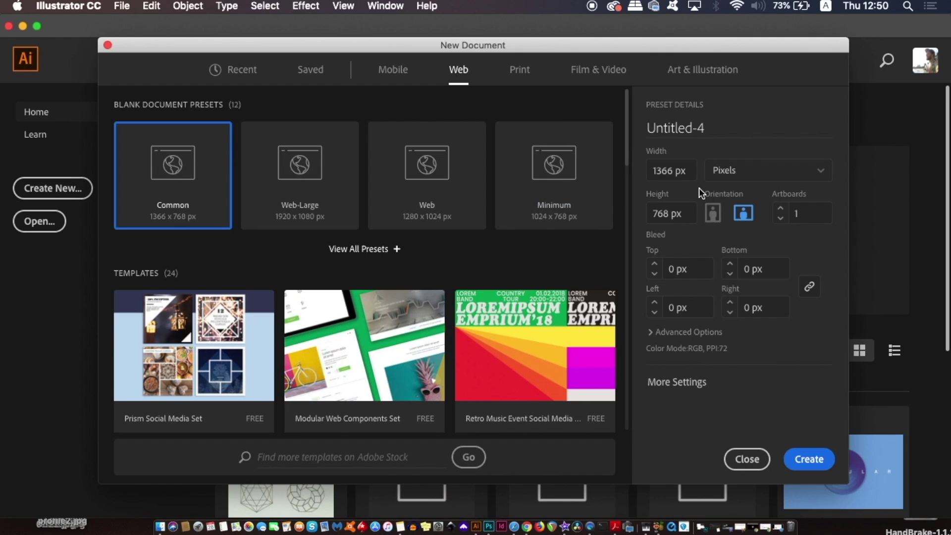
{"action": "left_click_drag", "start_coordinate": [690, 171], "coordinate": [630, 173]}
{"action": "type", "text": "200"}
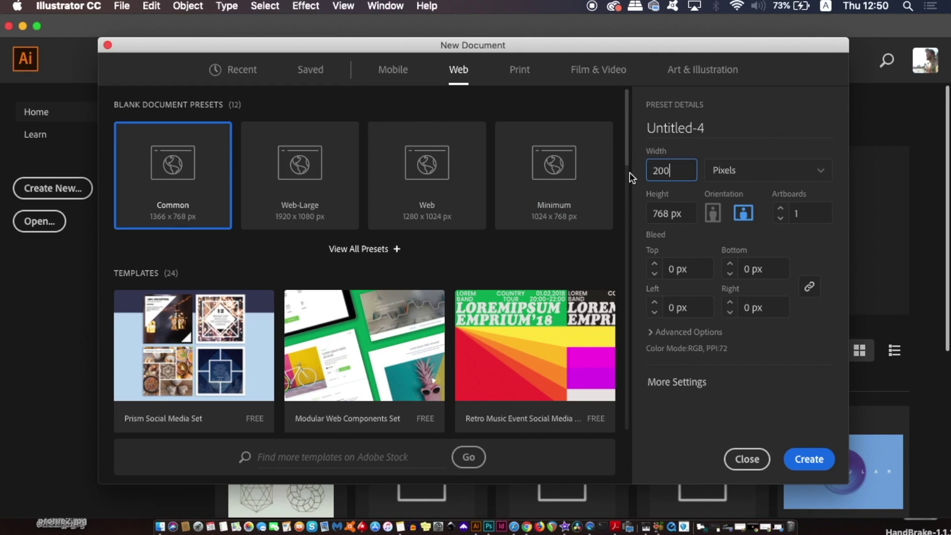
{"action": "type", "text": "0"}
{"action": "key", "text": "Tab"}
{"action": "type", "text": "2000"}
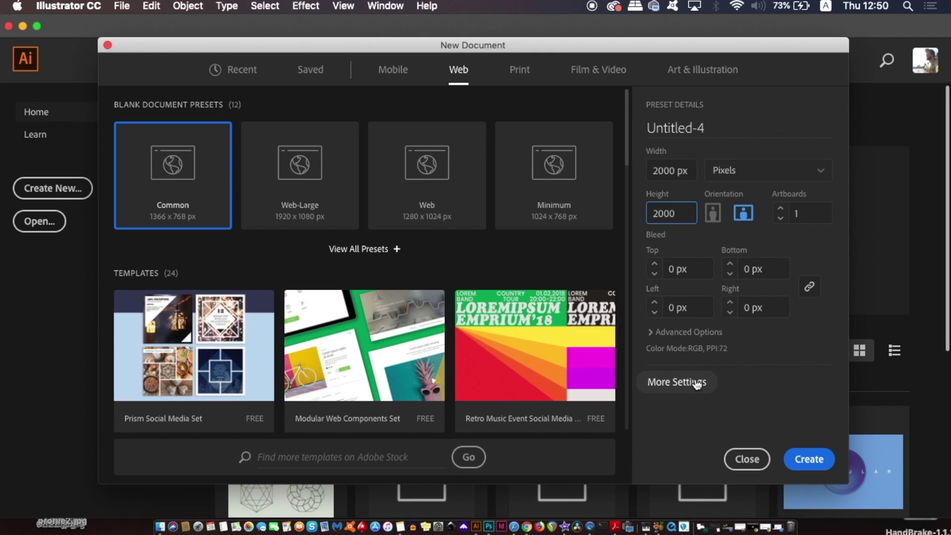
{"action": "left_click", "coordinate": [651, 333]}
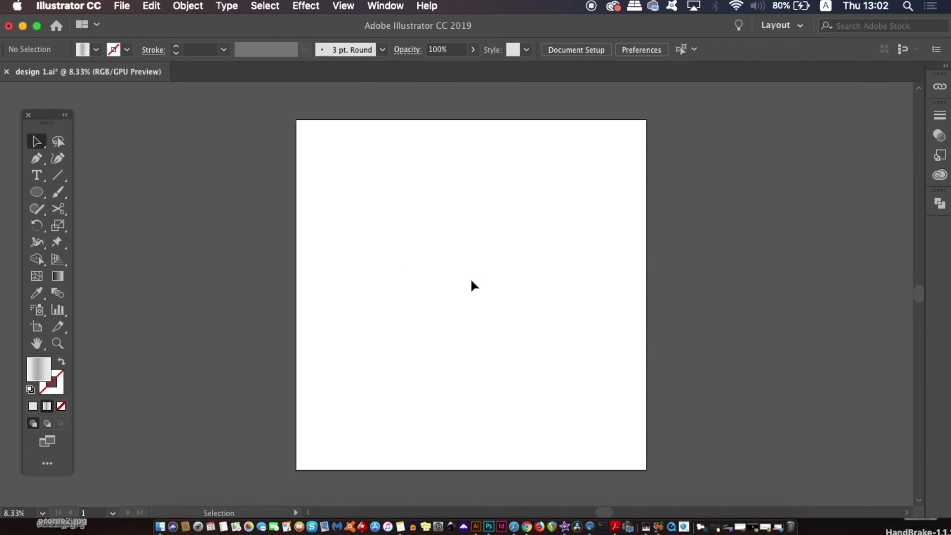
Draw a roughly 1606 px grey-gradient circle and nudge it near the artboard centre.
{"action": "key", "text": "l"}
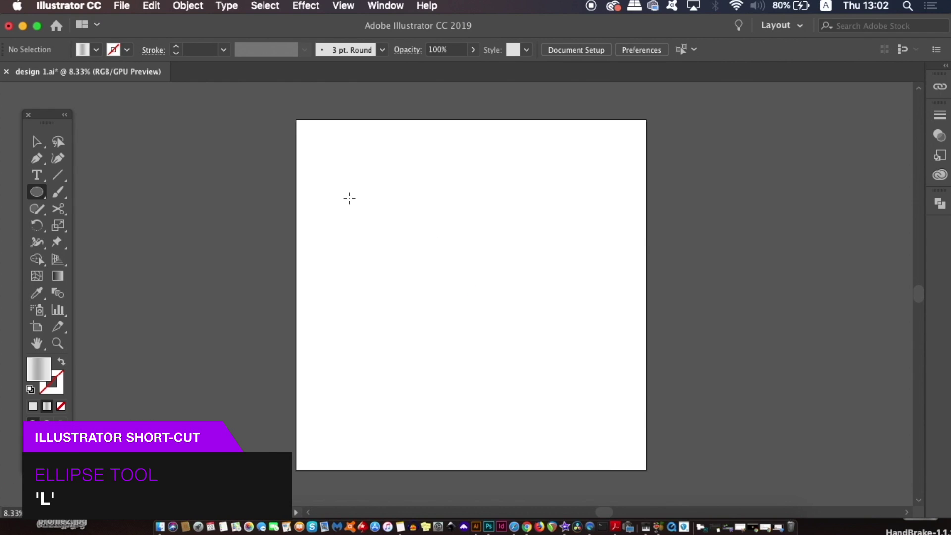
{"action": "left_click_drag", "start_coordinate": [332, 165], "coordinate": [565, 417]}
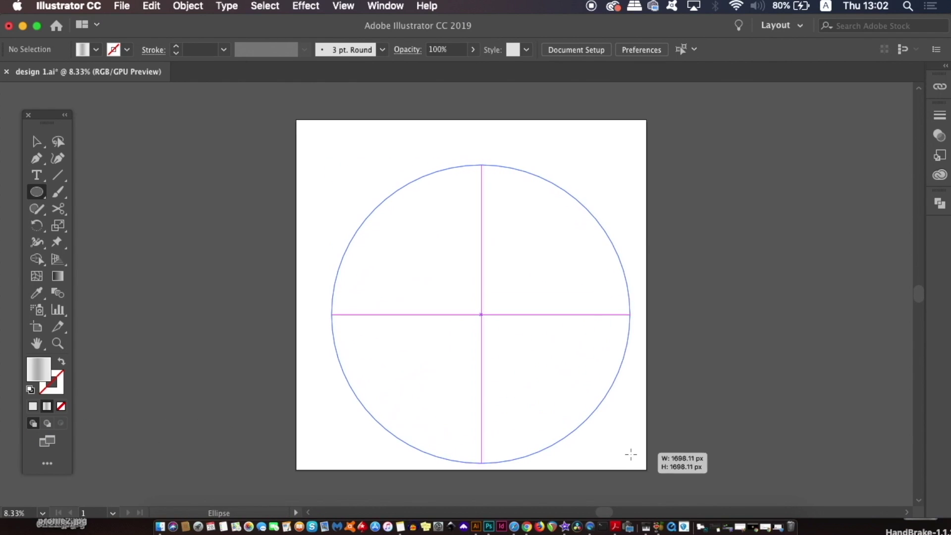
{"action": "left_click_drag", "start_coordinate": [566, 417], "coordinate": [614, 435]}
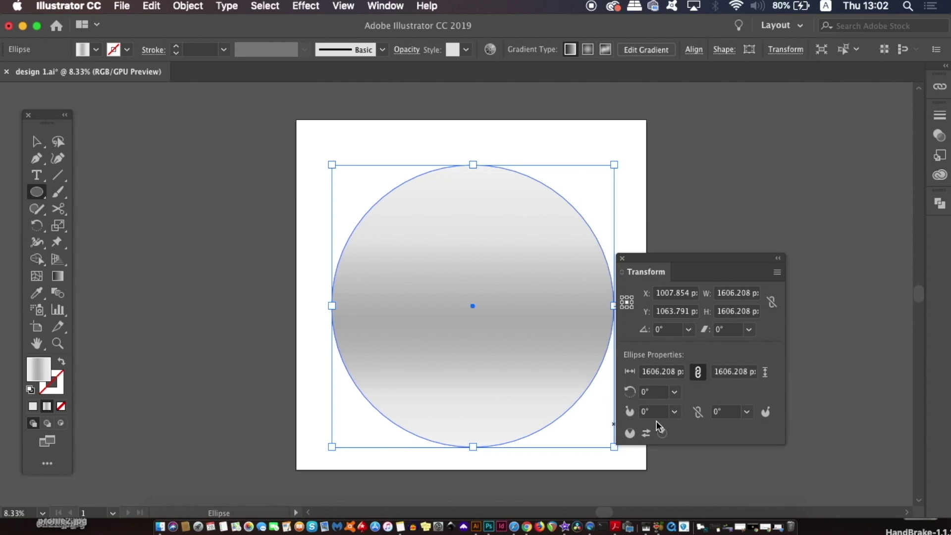
{"action": "key", "text": "v"}
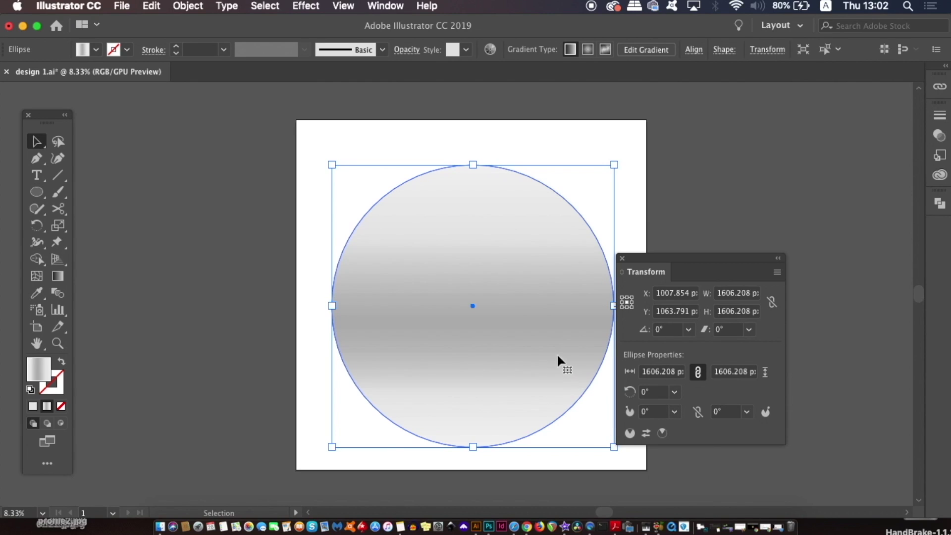
{"action": "left_click_drag", "start_coordinate": [556, 353], "coordinate": [559, 338]}
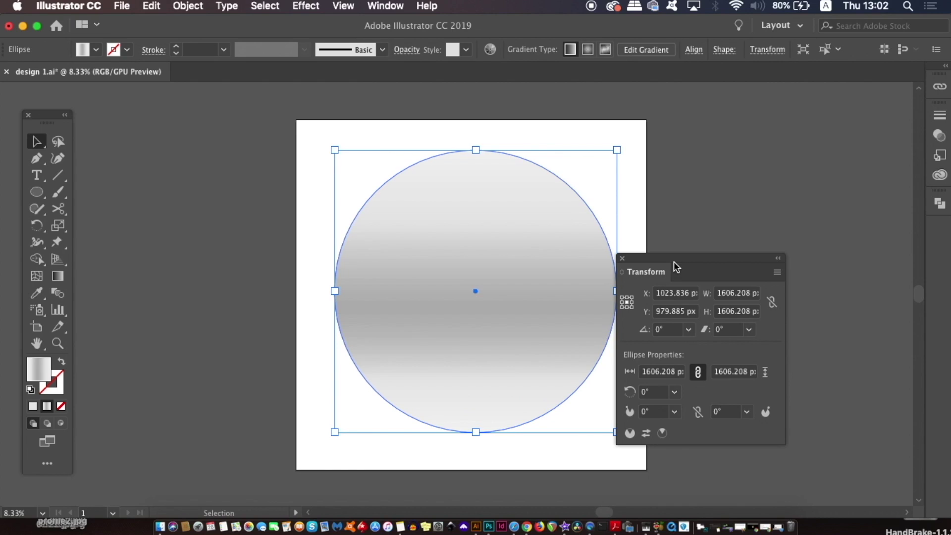
{"action": "left_click_drag", "start_coordinate": [673, 262], "coordinate": [747, 231]}
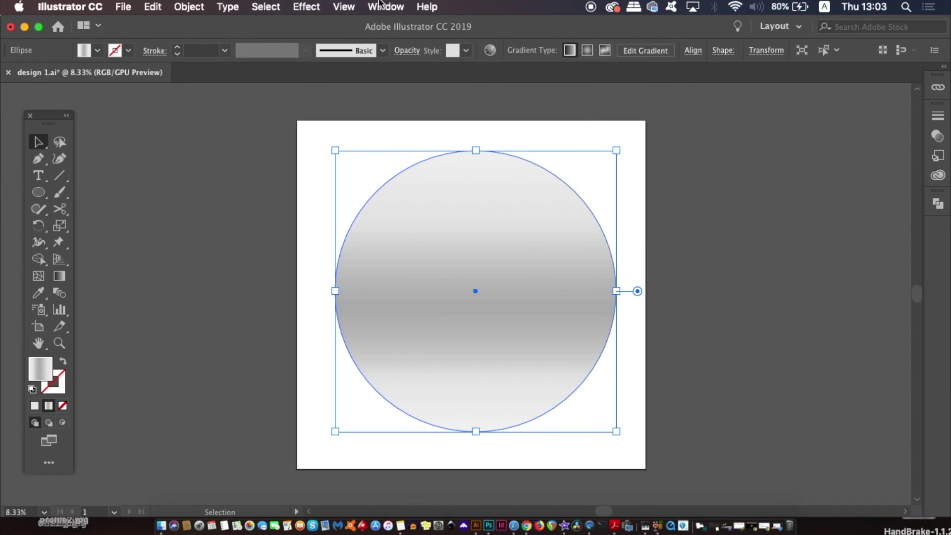
Add, remove and shift the circle's gradient stops, setting one stop to mid grey.
{"action": "left_click", "coordinate": [385, 6]}
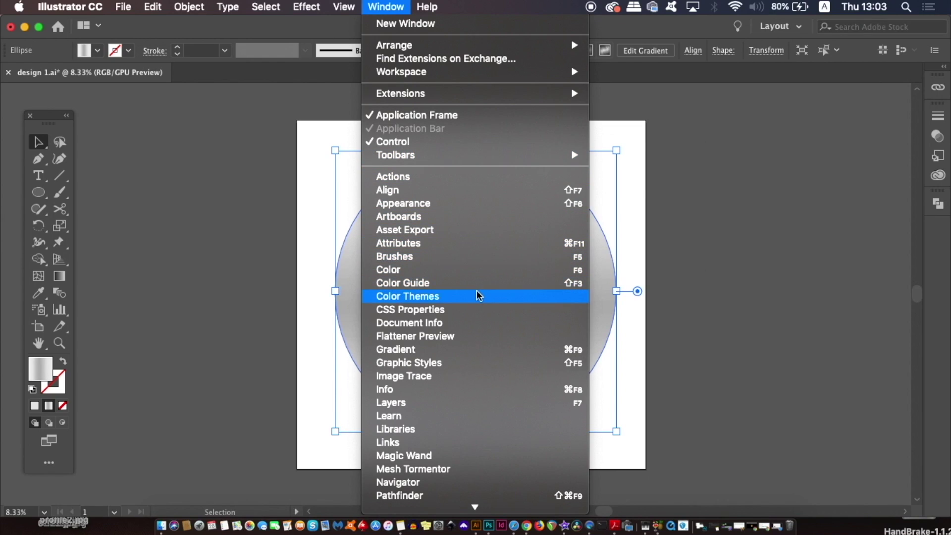
{"action": "left_click", "coordinate": [473, 350]}
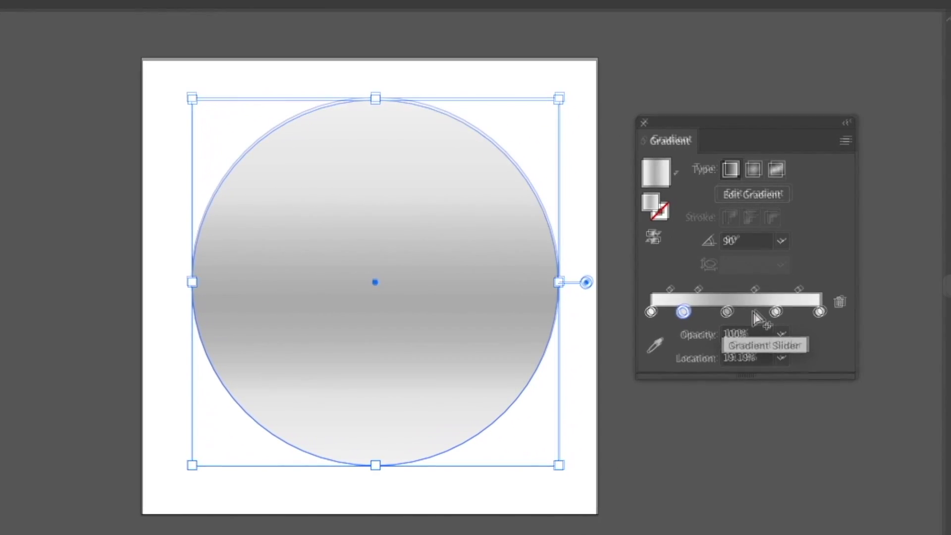
{"action": "left_click", "coordinate": [756, 312]}
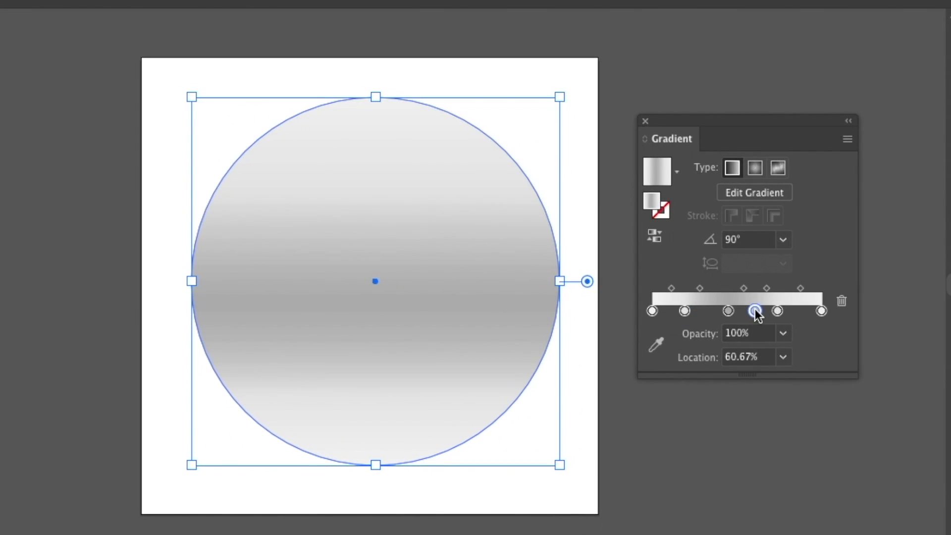
{"action": "mouse_move", "coordinate": [754, 310]}
{"action": "left_mouse_down"}
{"action": "mouse_move", "coordinate": [755, 334]}
{"action": "mouse_move", "coordinate": [721, 312]}
{"action": "mouse_move", "coordinate": [674, 311]}
{"action": "left_mouse_up"}
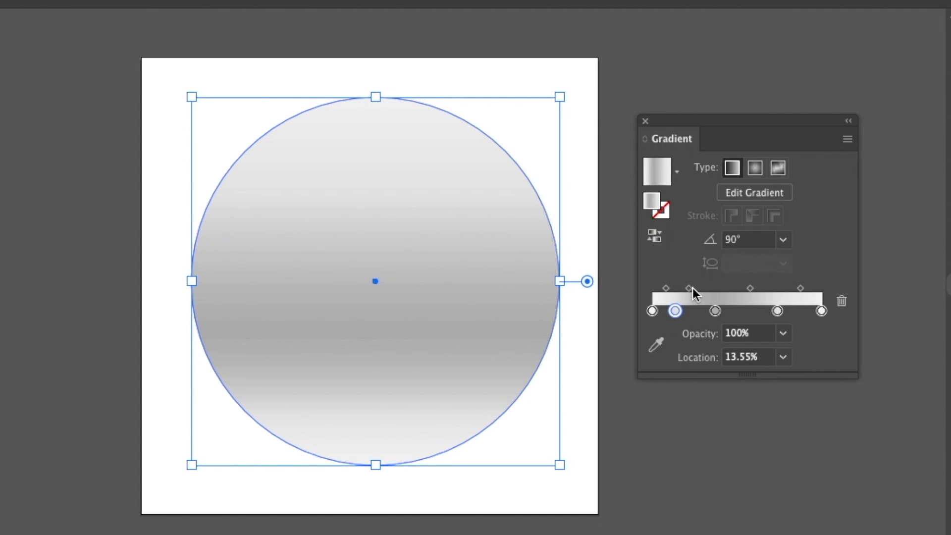
{"action": "left_click_drag", "start_coordinate": [689, 288], "coordinate": [696, 288]}
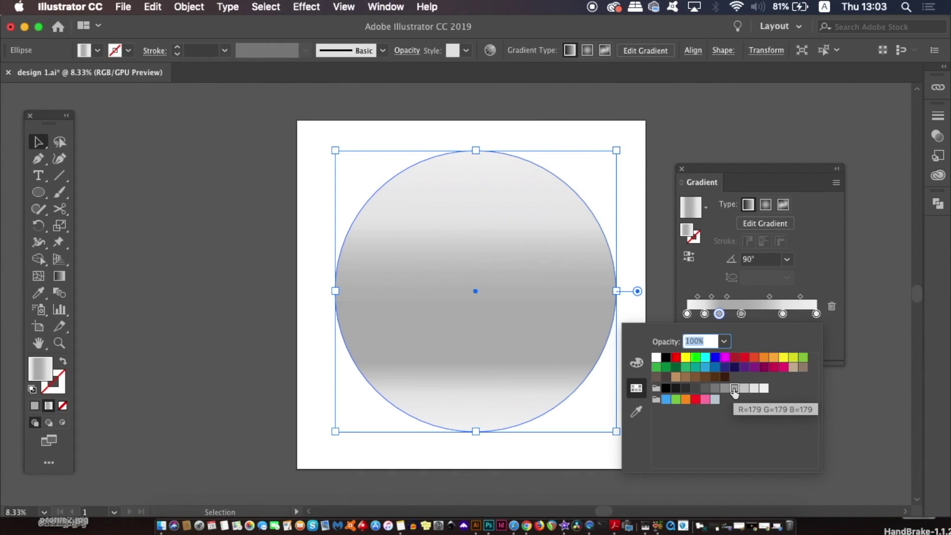
{"action": "left_click", "coordinate": [276, 298]}
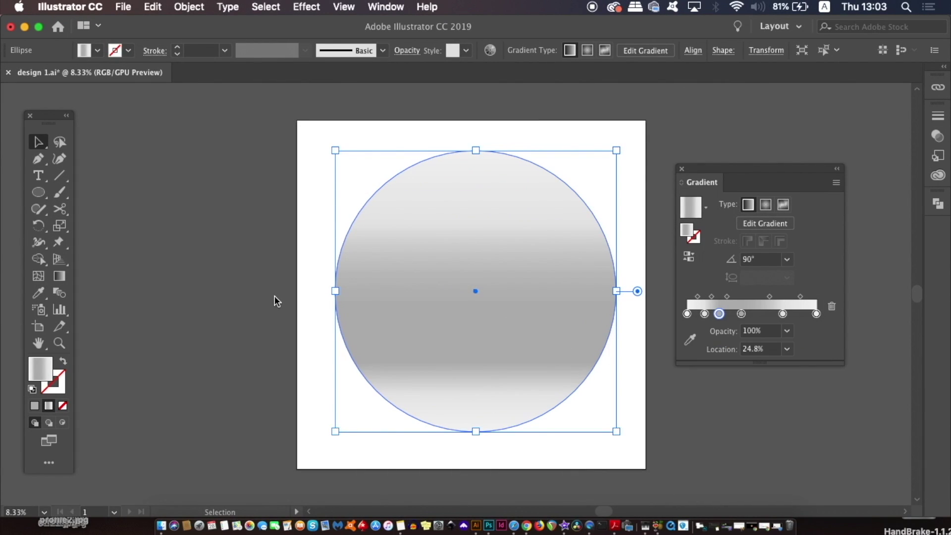
{"action": "left_click", "coordinate": [735, 141]}
{"action": "scroll", "coordinate": [570, 297], "scroll_direction": "up", "scroll_amount": 1}
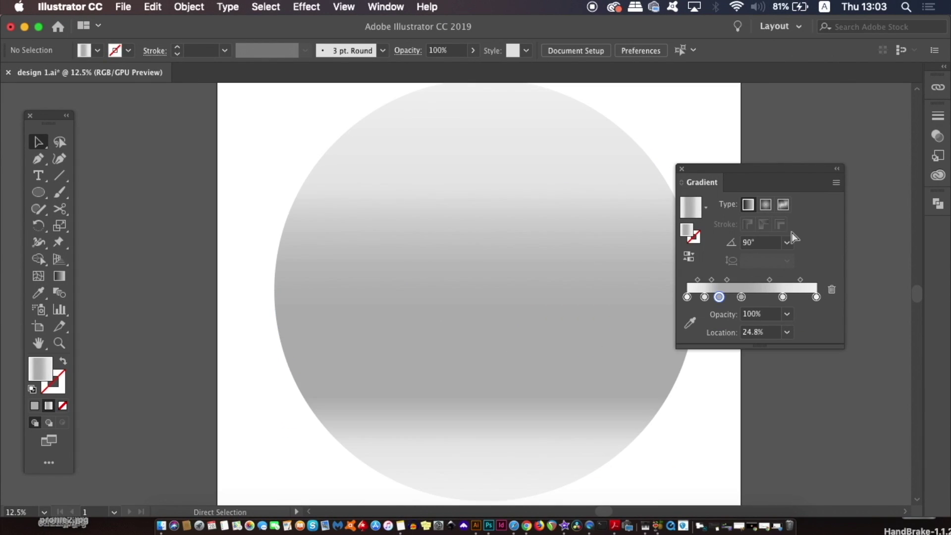
{"action": "scroll", "coordinate": [512, 285], "scroll_direction": "up", "scroll_amount": 1}
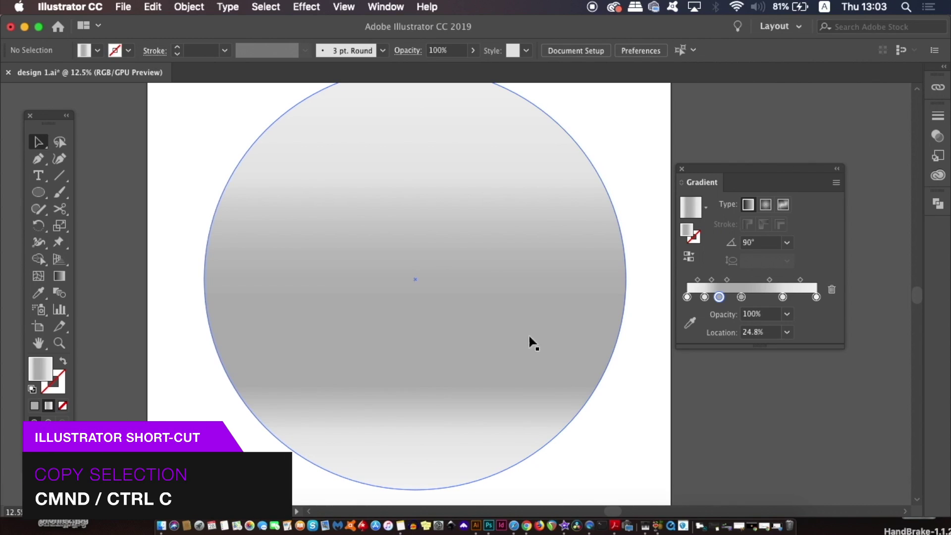
Paste a copy of the gradient circle in front and show the Layers panel.
{"action": "left_click", "coordinate": [530, 314]}
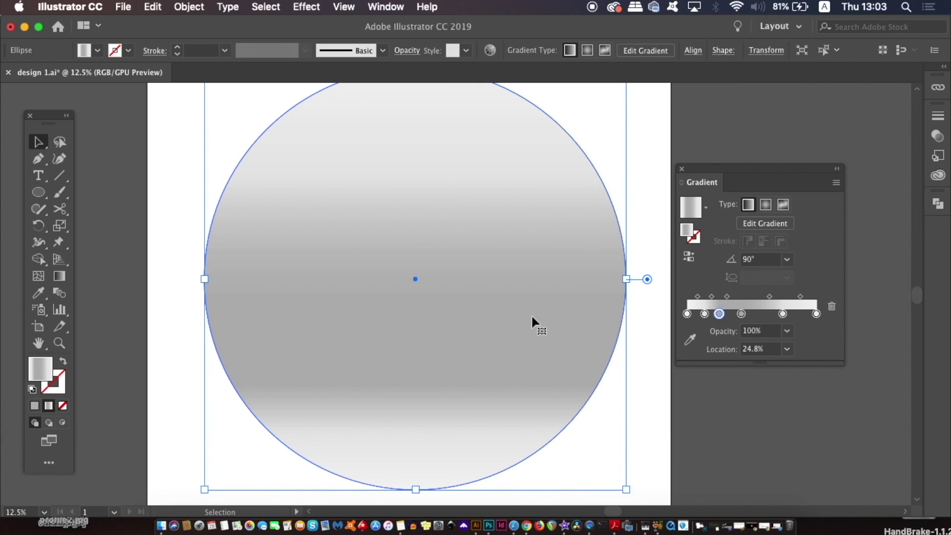
{"action": "key", "text": "super+f"}
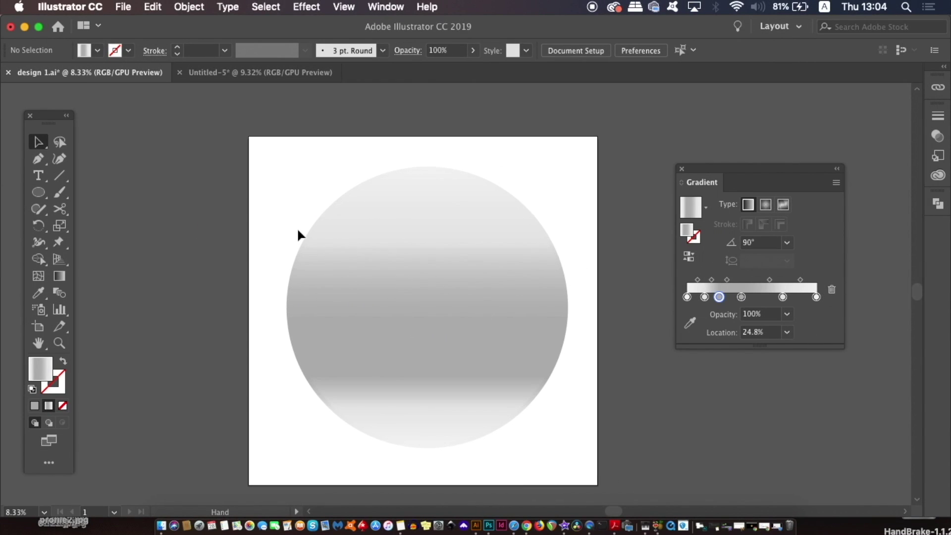
{"action": "left_click", "coordinate": [423, 6]}
{"action": "mouse_move", "coordinate": [385, 7]}
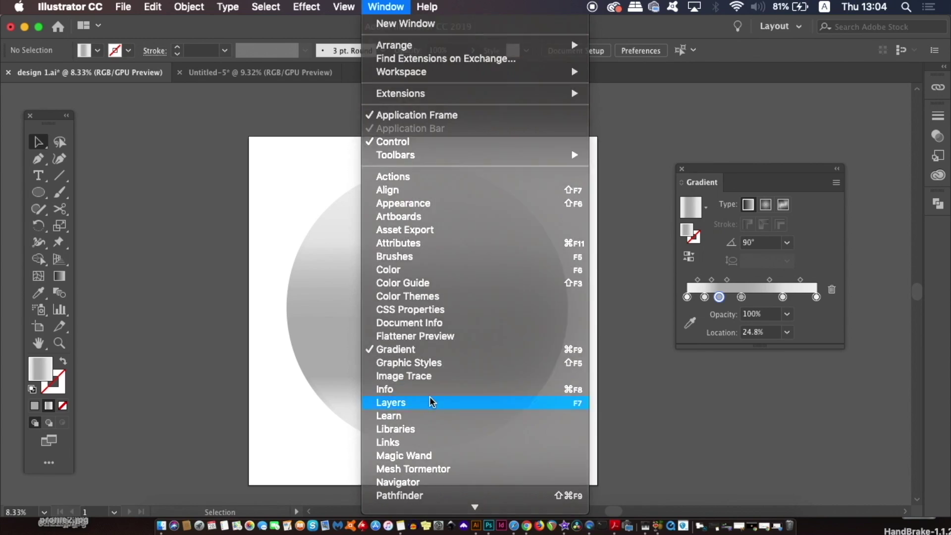
{"action": "left_click", "coordinate": [429, 402]}
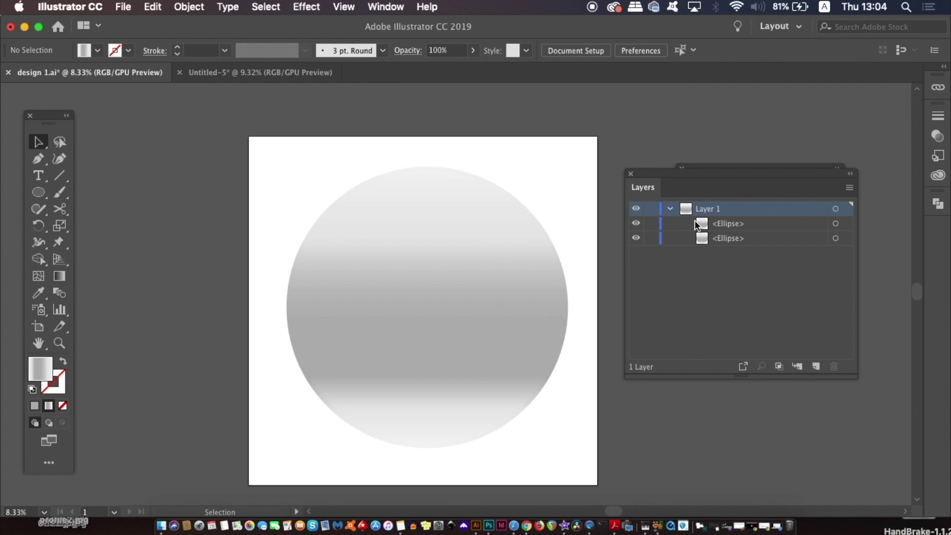
{"action": "scroll", "coordinate": [456, 294], "scroll_direction": "up", "scroll_amount": 1}
{"action": "left_click", "coordinate": [456, 292]}
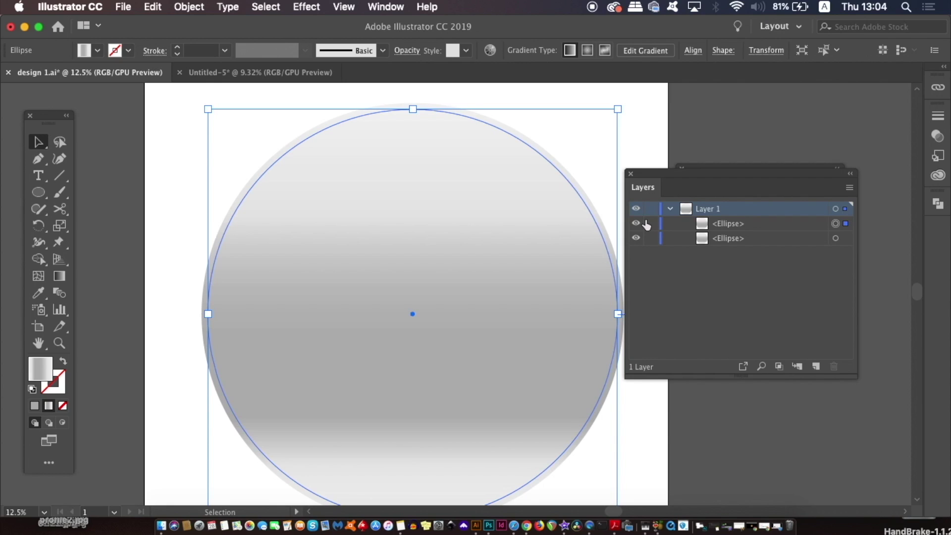
Name the two ellipse layers 'thick outer base' and 'thin outer base', selecting the thin one.
{"action": "left_click", "coordinate": [738, 226]}
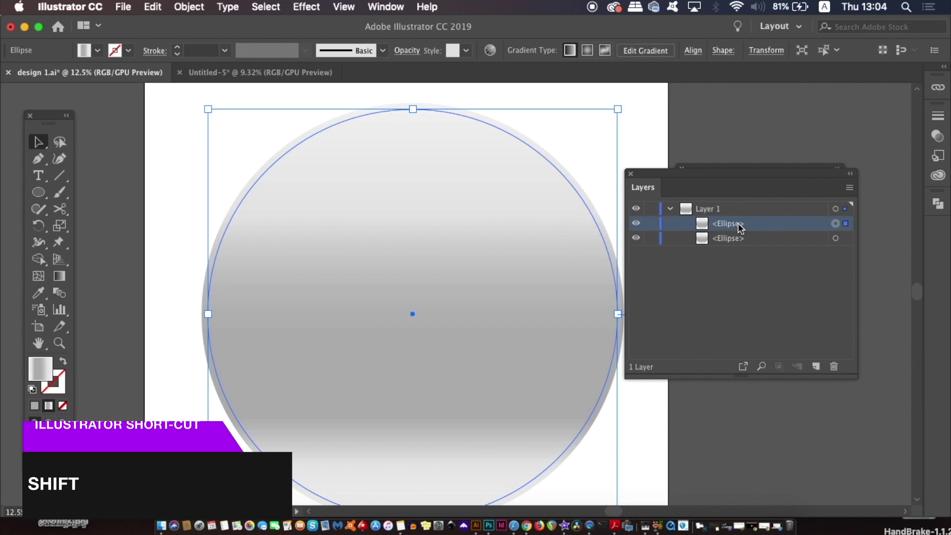
{"action": "double_click", "coordinate": [733, 224]}
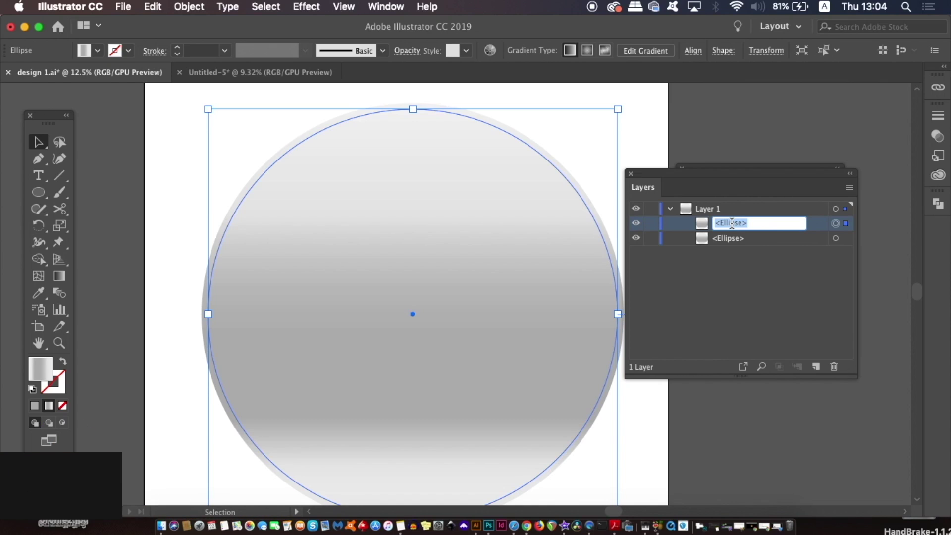
{"action": "type", "text": "thick outer ba"}
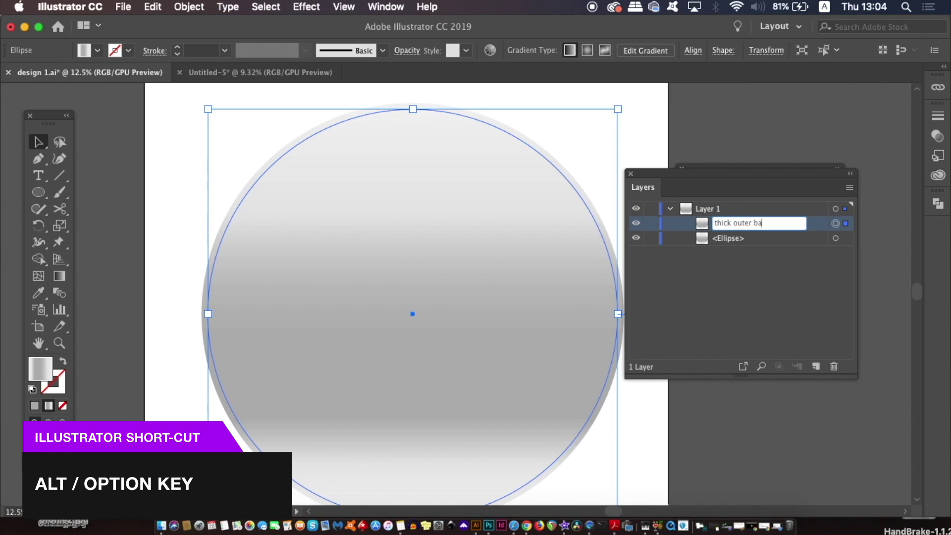
{"action": "type", "text": "se"}
{"action": "left_click", "coordinate": [733, 239]}
{"action": "double_click", "coordinate": [728, 238]}
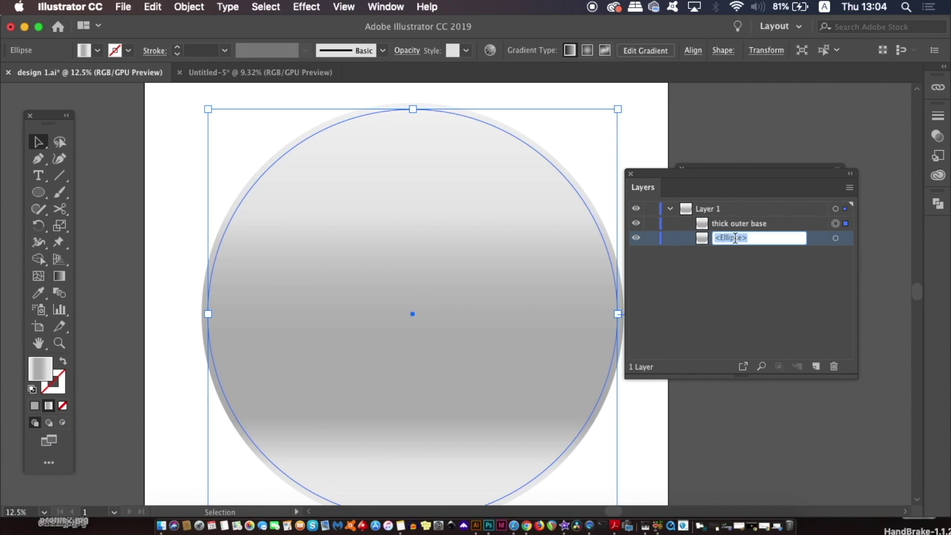
{"action": "type", "text": "thu"}
{"action": "key", "text": "BackSpace"}
{"action": "type", "text": "in"}
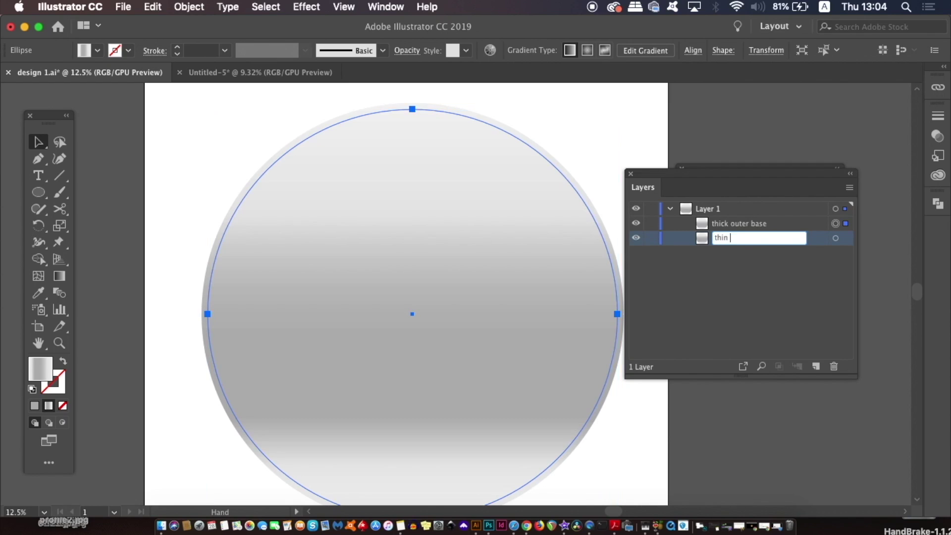
{"action": "type", "text": " outer base"}
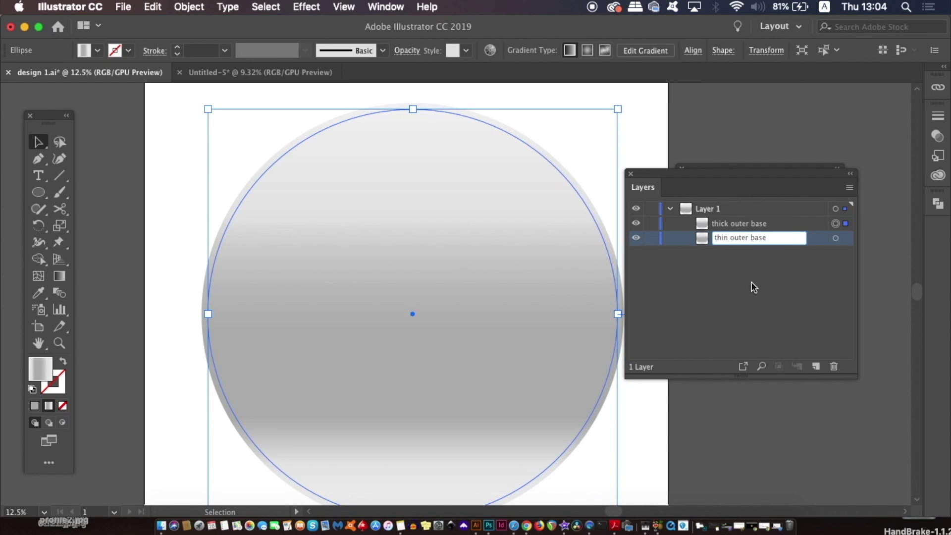
{"action": "left_click", "coordinate": [732, 305]}
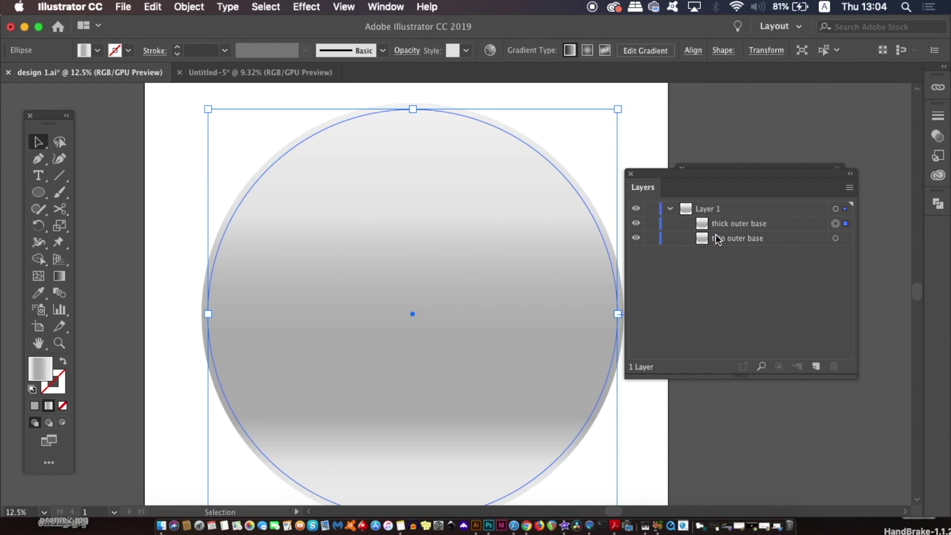
{"action": "left_click", "coordinate": [846, 239]}
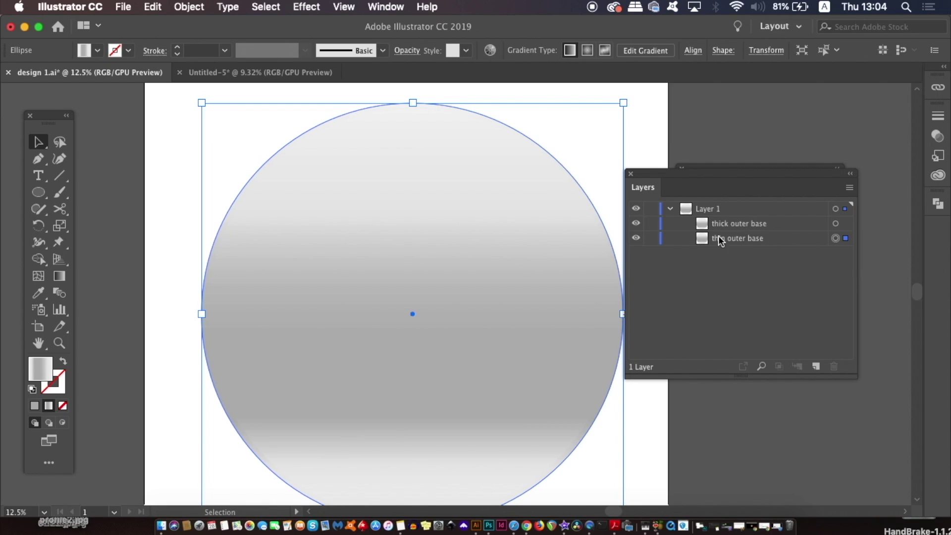
{"action": "key", "text": "super+F9"}
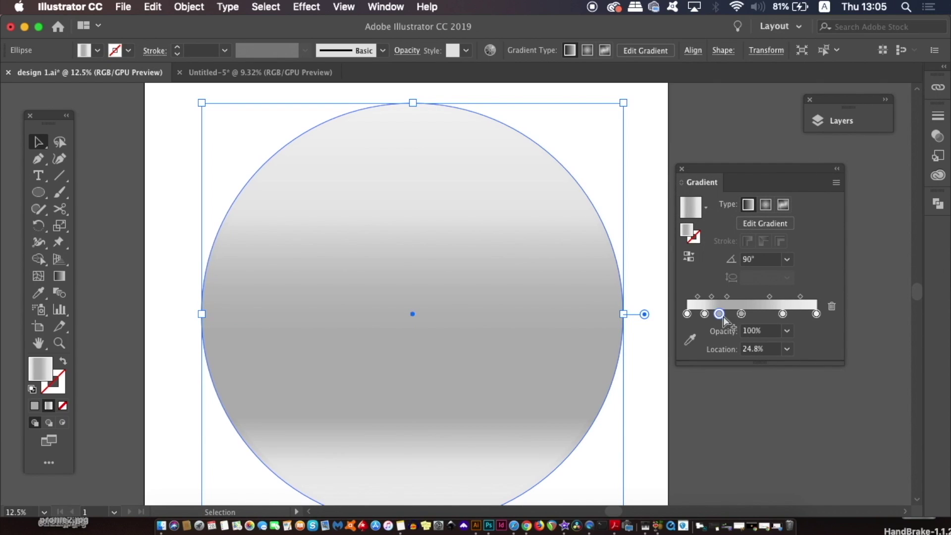
Drag the extra stops off the thin outer base gradient, leaving only the two end stops.
{"action": "mouse_move", "coordinate": [704, 313]}
{"action": "left_mouse_down"}
{"action": "mouse_move", "coordinate": [712, 329]}
{"action": "mouse_move", "coordinate": [799, 329]}
{"action": "left_mouse_up"}
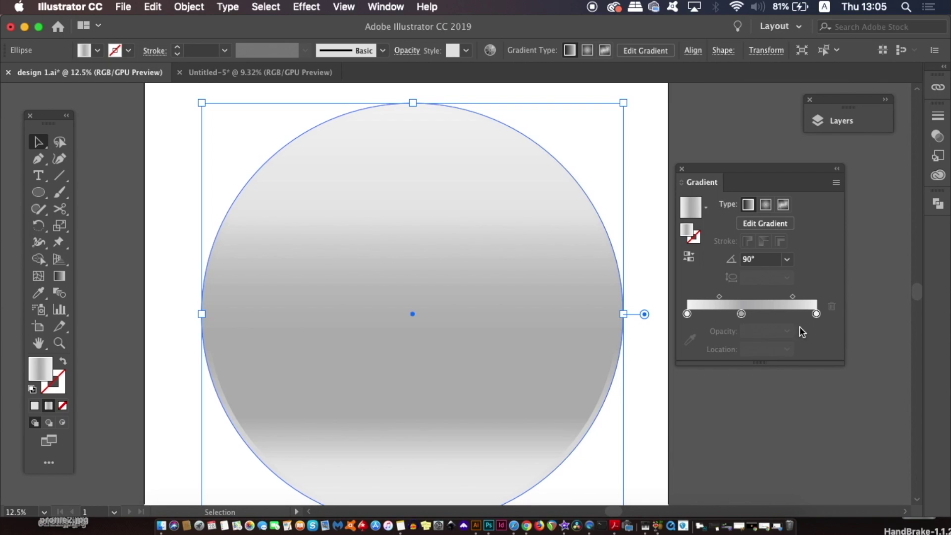
{"action": "left_click", "coordinate": [816, 314]}
{"action": "left_click_drag", "start_coordinate": [741, 314], "coordinate": [763, 329]}
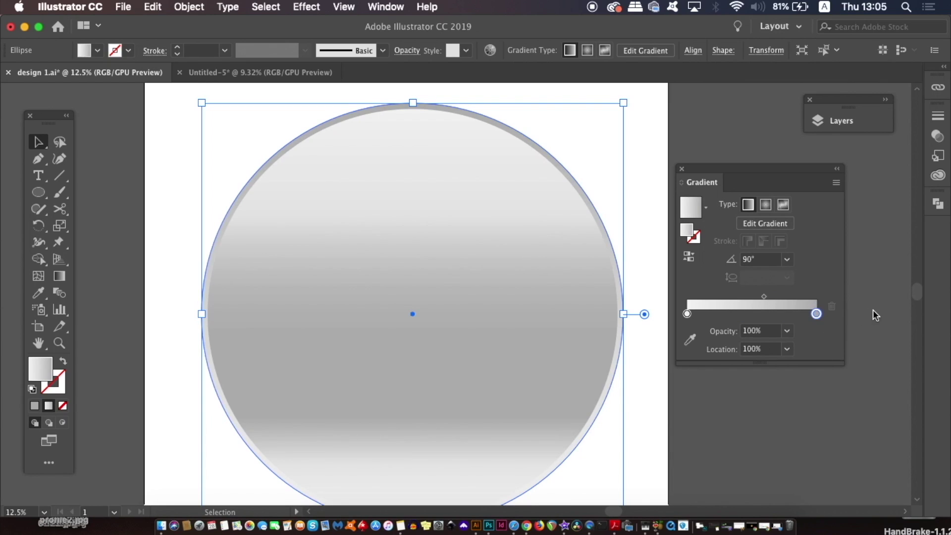
{"action": "mouse_move", "coordinate": [491, 314]}
{"action": "left_mouse_down"}
{"action": "mouse_move", "coordinate": [490, 227]}
{"action": "mouse_move", "coordinate": [490, 299]}
{"action": "left_mouse_up"}
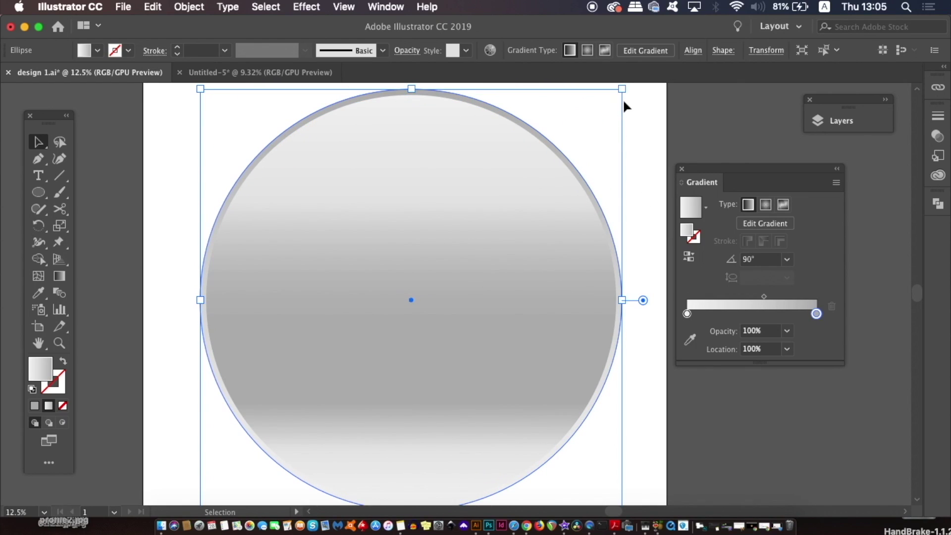
{"action": "left_click_drag", "start_coordinate": [622, 88], "coordinate": [621, 139]}
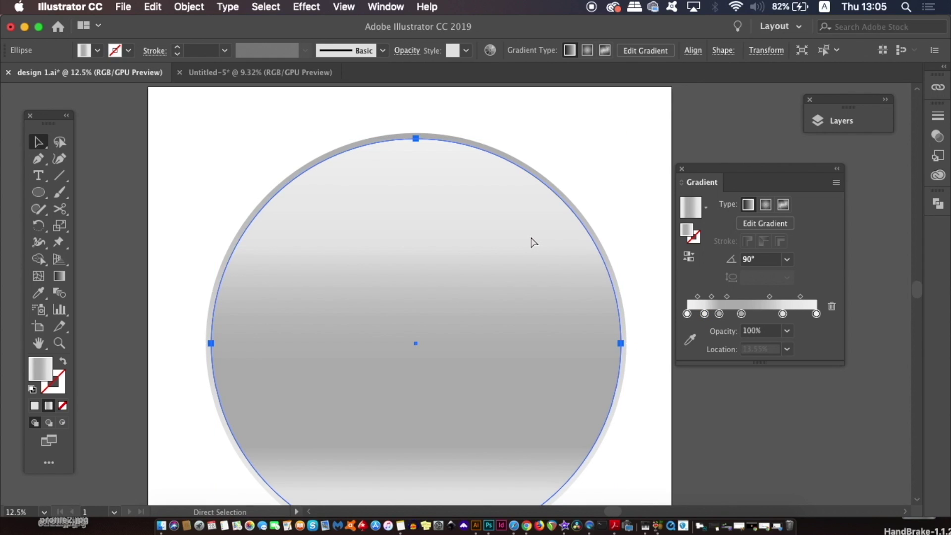
{"action": "key", "text": "super"}
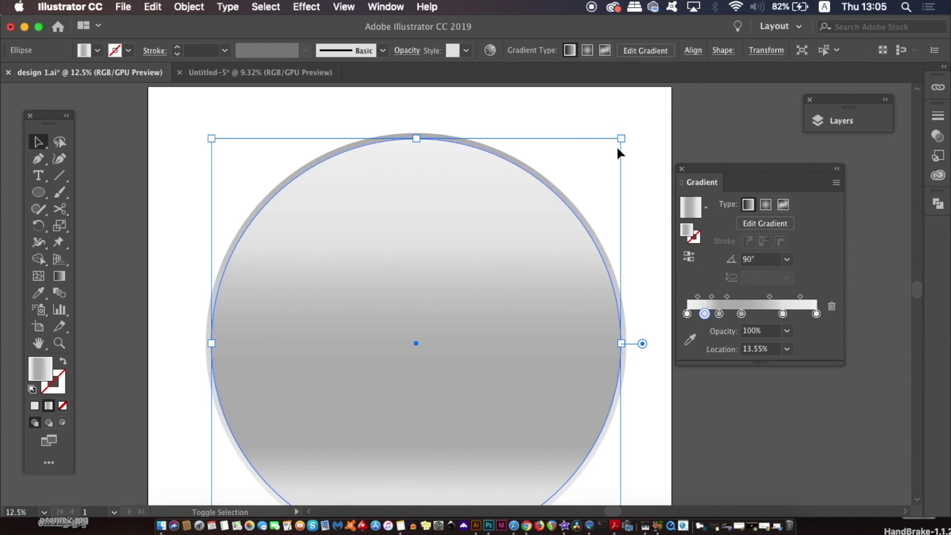
Scale the front circle down into an inner disc and eyedrop the rim's two-stop gradient onto it.
{"action": "left_click_drag", "start_coordinate": [621, 138], "coordinate": [584, 184]}
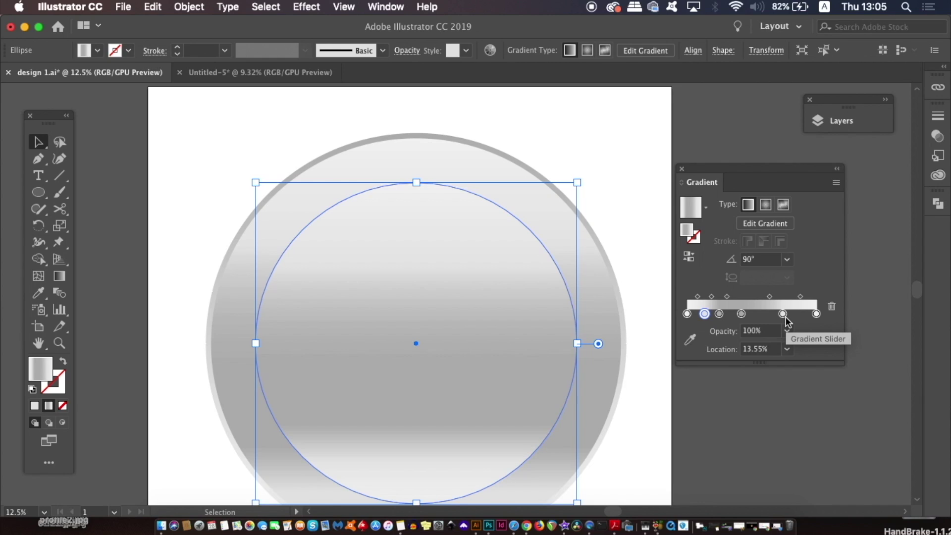
{"action": "key", "text": "i"}
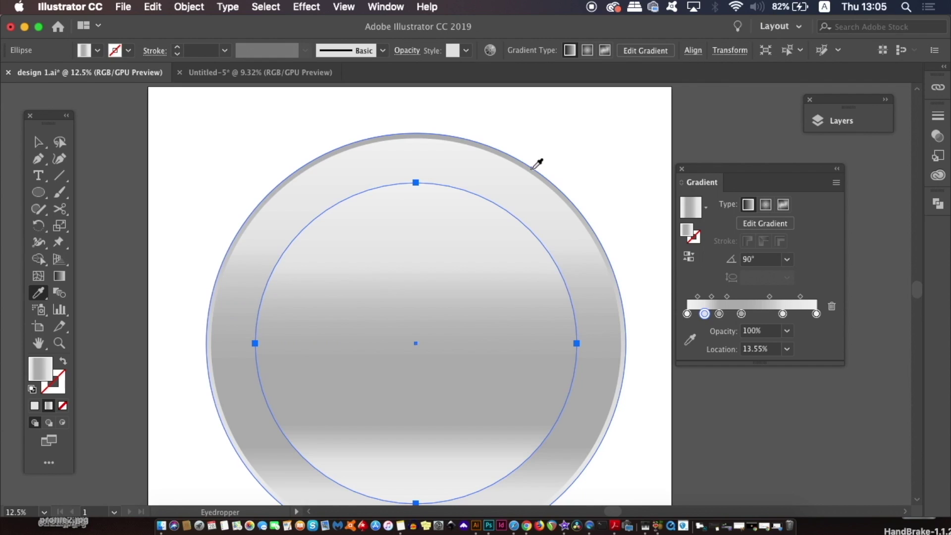
{"action": "left_click", "coordinate": [533, 168]}
{"action": "key", "text": "v"}
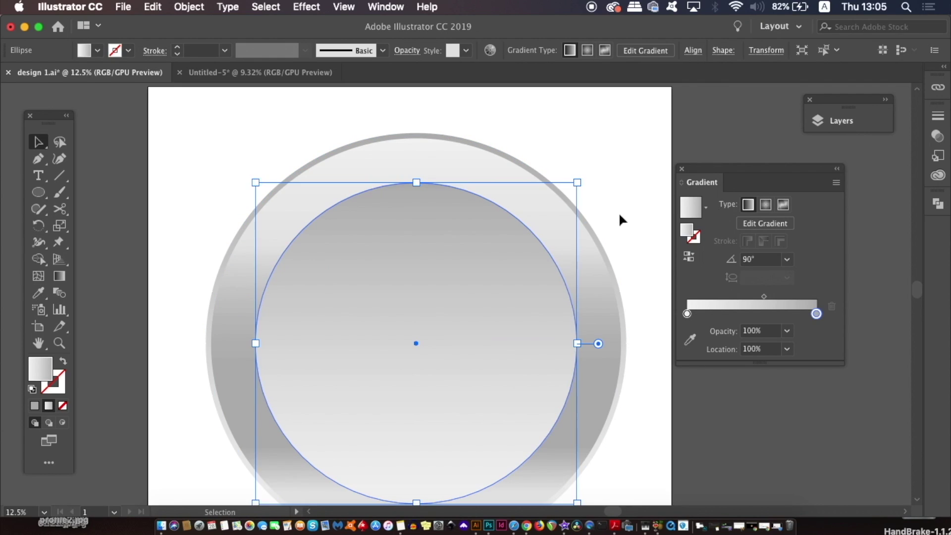
{"action": "mouse_move", "coordinate": [553, 329]}
{"action": "left_mouse_down"}
{"action": "mouse_move", "coordinate": [528, 263]}
{"action": "mouse_move", "coordinate": [545, 303]}
{"action": "left_mouse_up"}
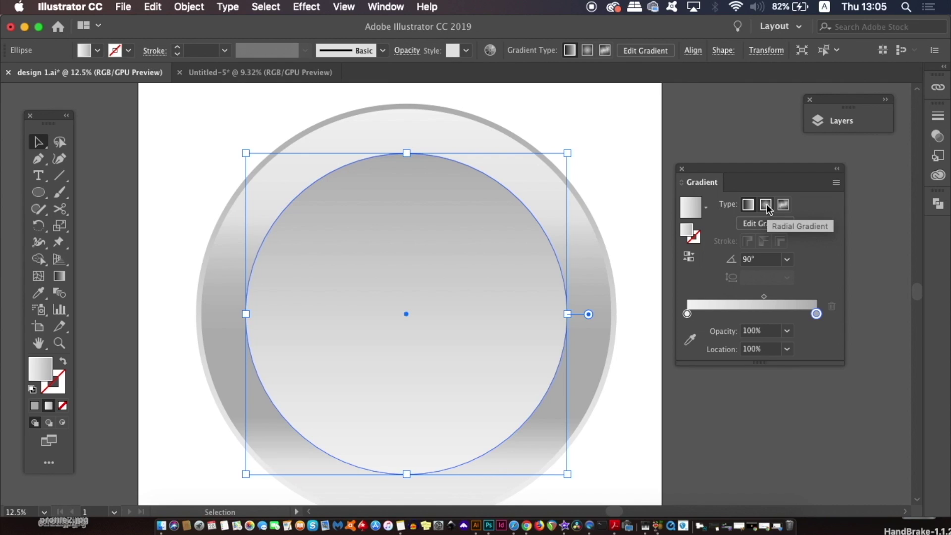
Make the inner disc's gradient radial with a darker grey outer stop and midpoint pushed outward.
{"action": "left_click", "coordinate": [766, 205]}
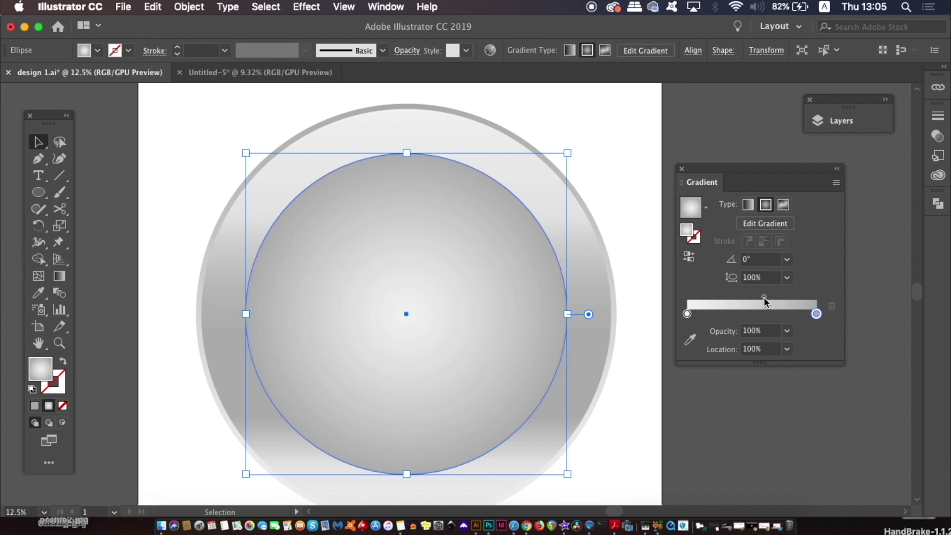
{"action": "mouse_move", "coordinate": [764, 297]}
{"action": "left_mouse_down"}
{"action": "mouse_move", "coordinate": [840, 308]}
{"action": "mouse_move", "coordinate": [753, 292]}
{"action": "mouse_move", "coordinate": [782, 297]}
{"action": "left_mouse_up"}
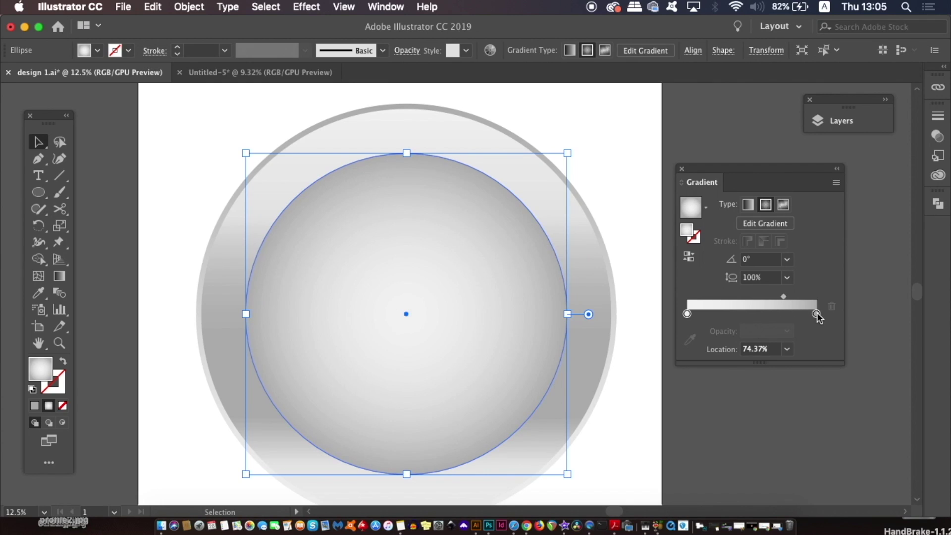
{"action": "double_click", "coordinate": [816, 314]}
{"action": "left_click", "coordinate": [724, 388]}
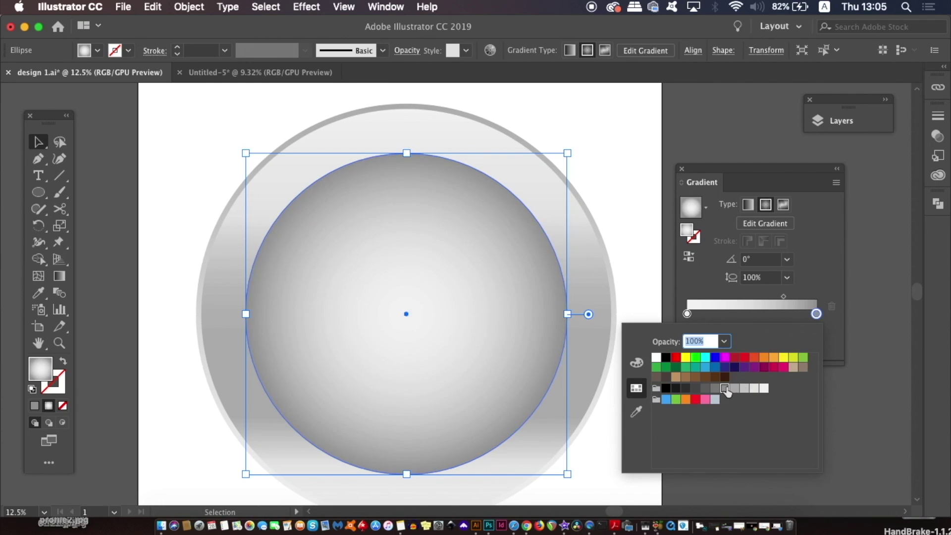
{"action": "left_click", "coordinate": [783, 296]}
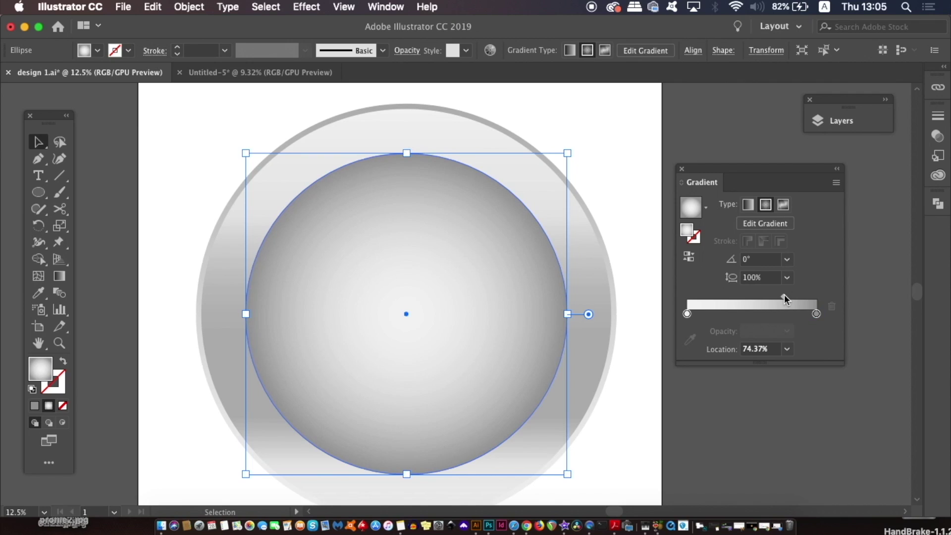
{"action": "left_click_drag", "start_coordinate": [784, 296], "coordinate": [796, 297]}
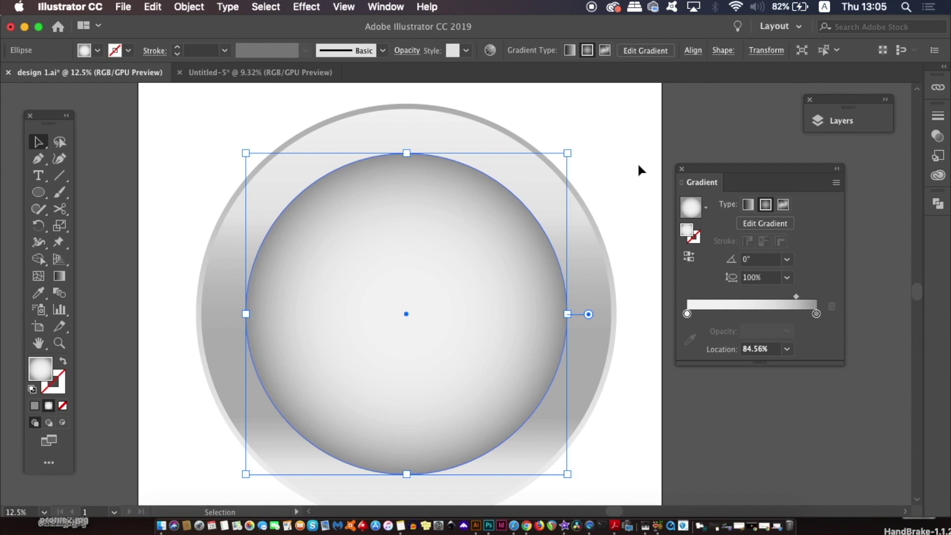
{"action": "left_click", "coordinate": [653, 168]}
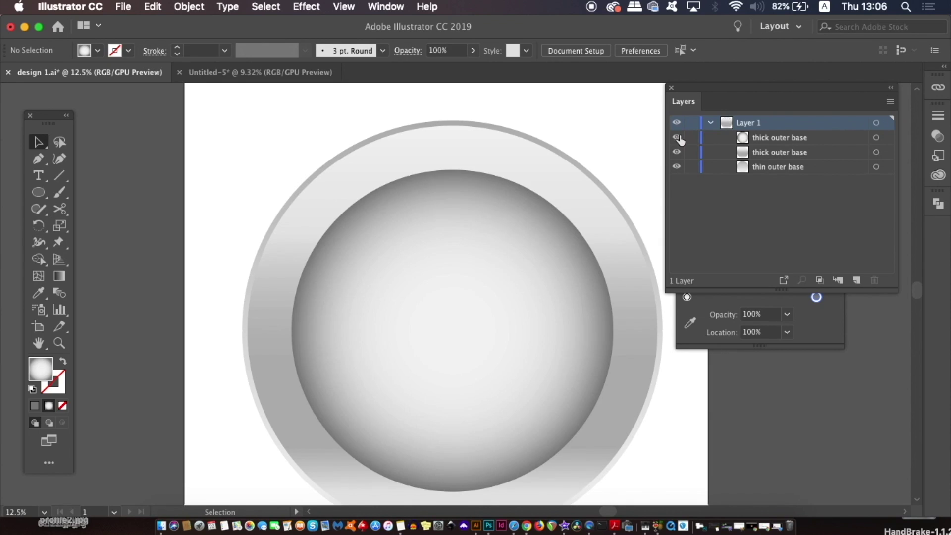
Rename the inner circle's layer to 'inner radial gradient'.
{"action": "left_click", "coordinate": [676, 137]}
{"action": "double_click", "coordinate": [779, 136]}
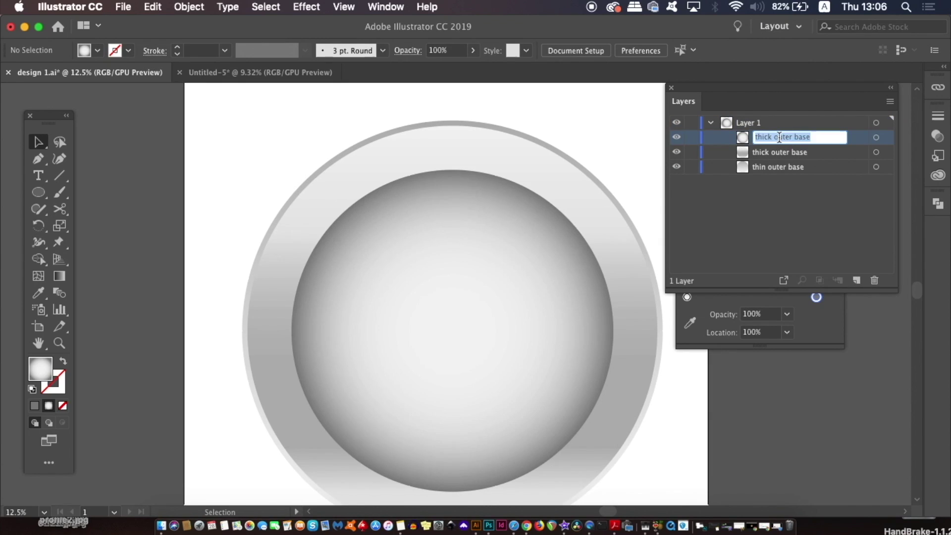
{"action": "type", "text": "inner ra"}
{"action": "type", "text": "dial gradien"}
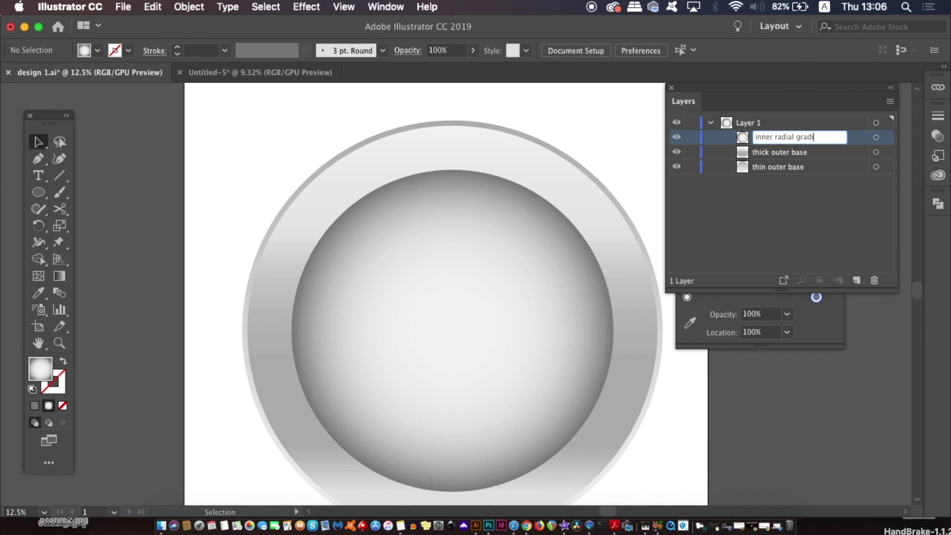
{"action": "type", "text": "t"}
{"action": "key", "text": "Return"}
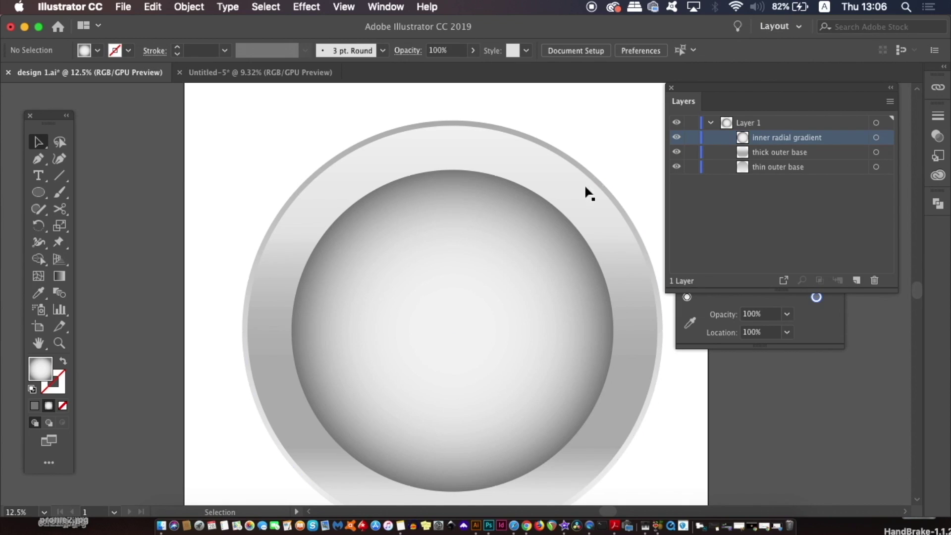
{"action": "left_click", "coordinate": [550, 230]}
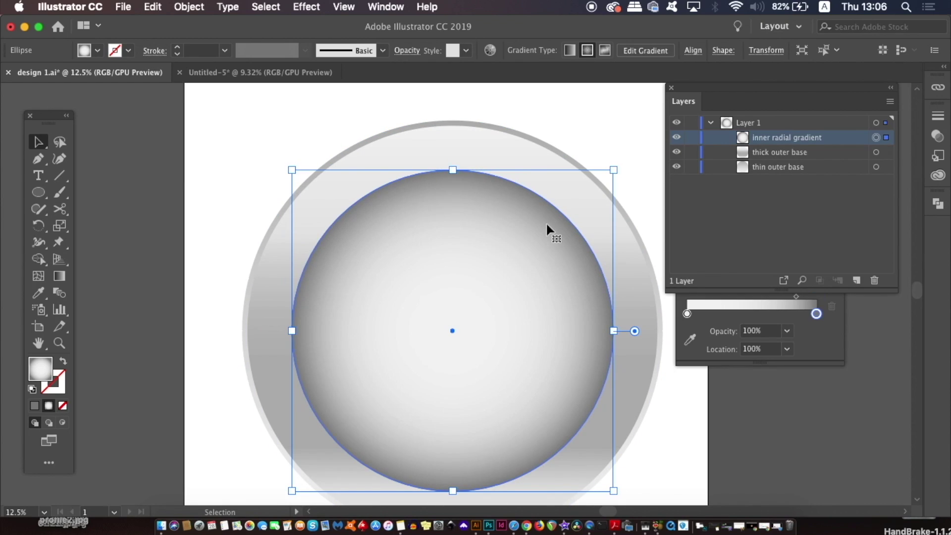
{"action": "key", "text": "a"}
{"action": "left_click_drag", "start_coordinate": [519, 293], "coordinate": [493, 272]}
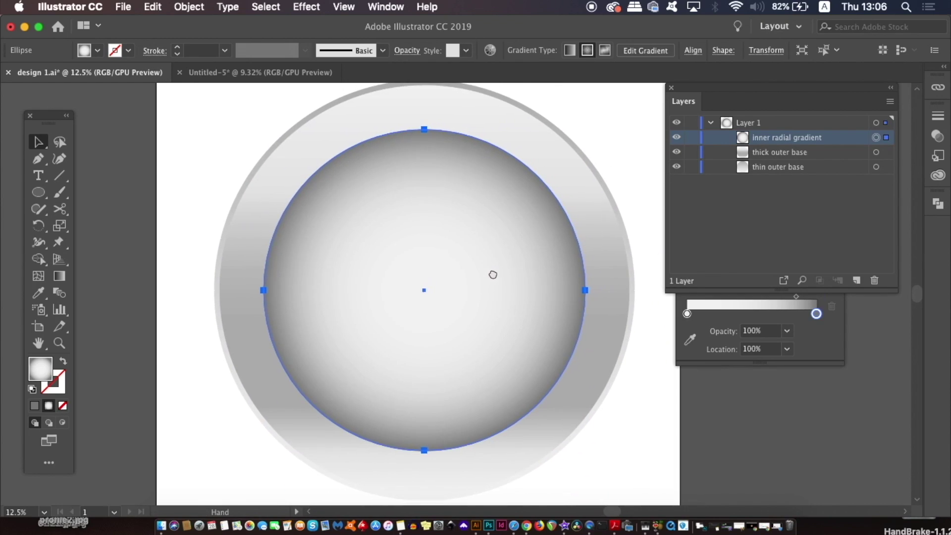
Paste a copy of the inner circle in front with a grey outline and no fill.
{"action": "key", "text": "ctrl+c"}
{"action": "key", "text": "ctrl+f"}
{"action": "key", "text": "v"}
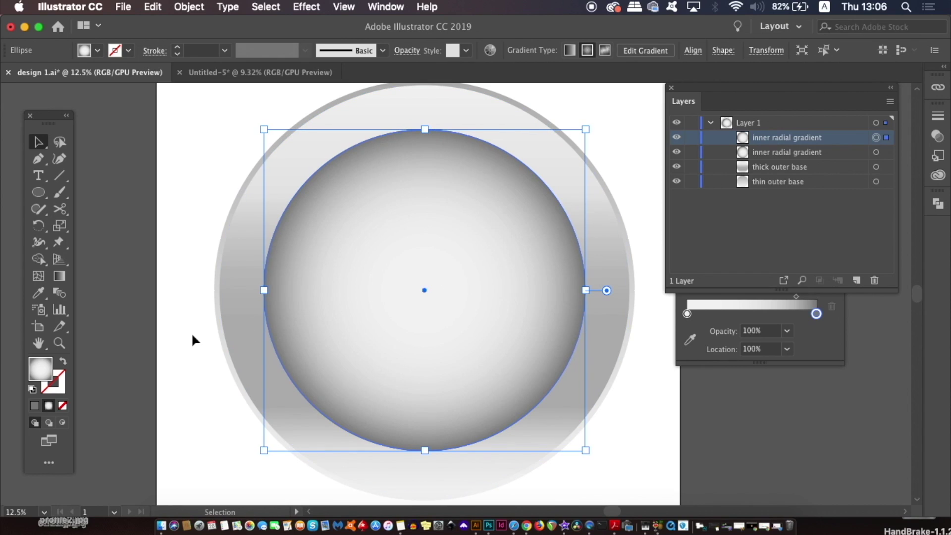
{"action": "left_click", "coordinate": [35, 405]}
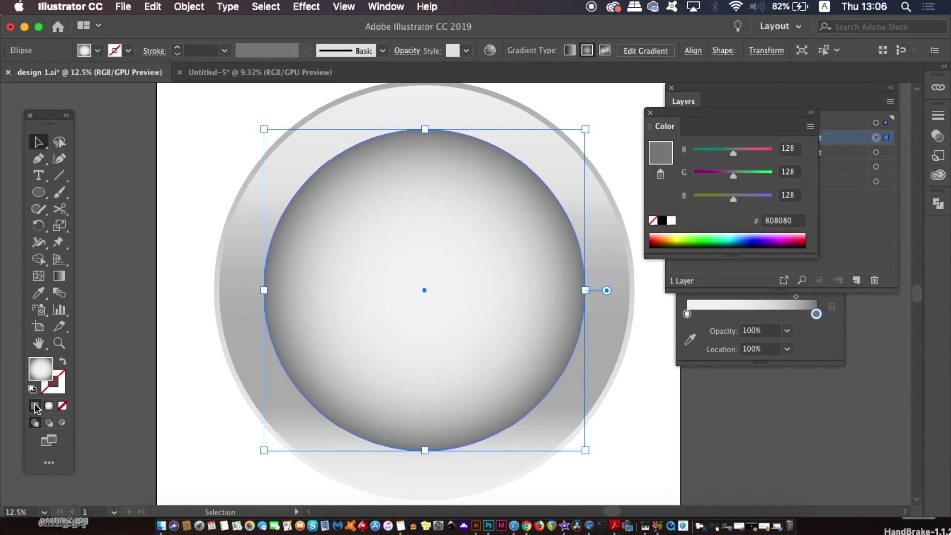
{"action": "left_click", "coordinate": [63, 361]}
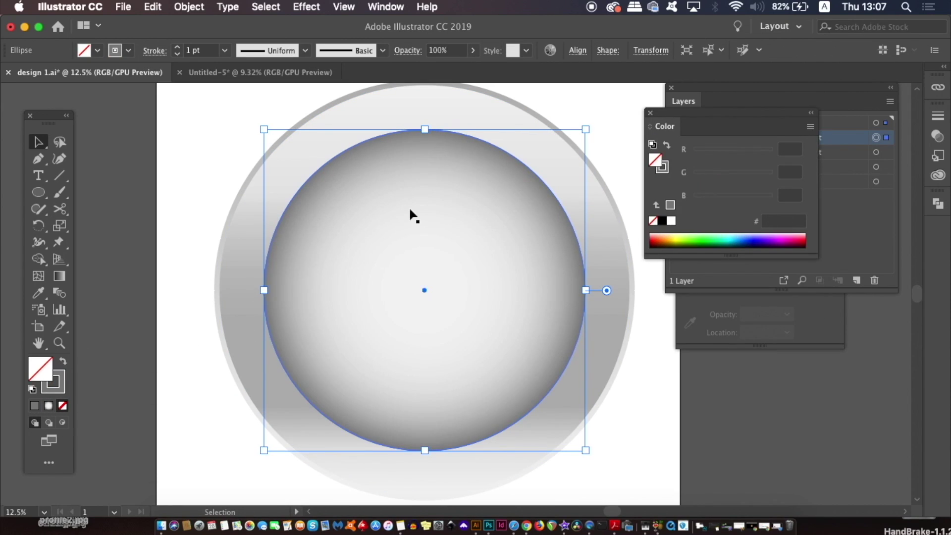
Lock the lower inner circle and both outer base layers.
{"action": "left_click", "coordinate": [851, 231]}
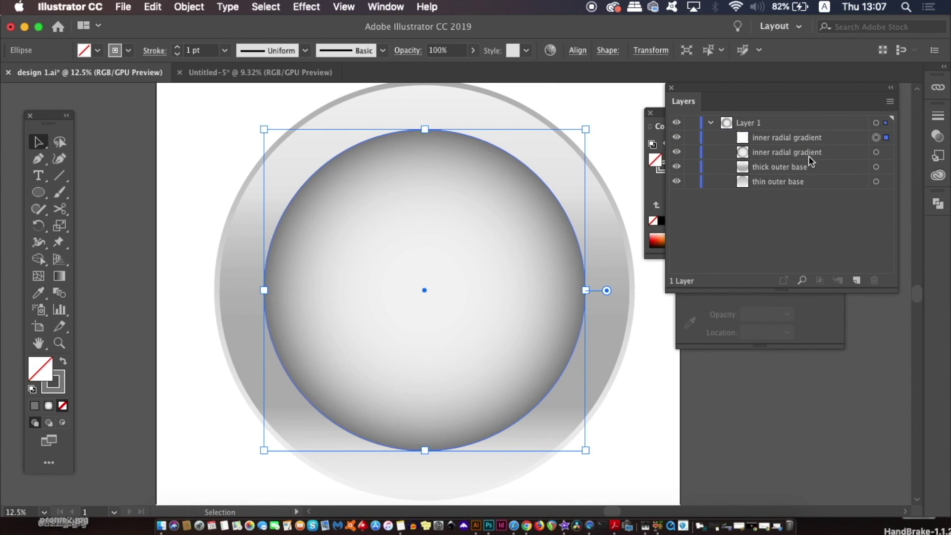
{"action": "left_click", "coordinate": [692, 152]}
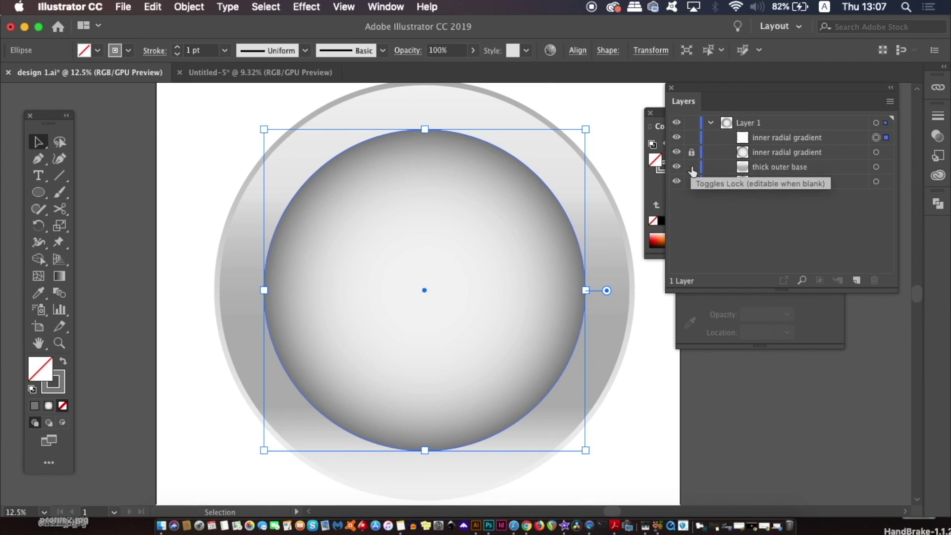
{"action": "left_click", "coordinate": [691, 181]}
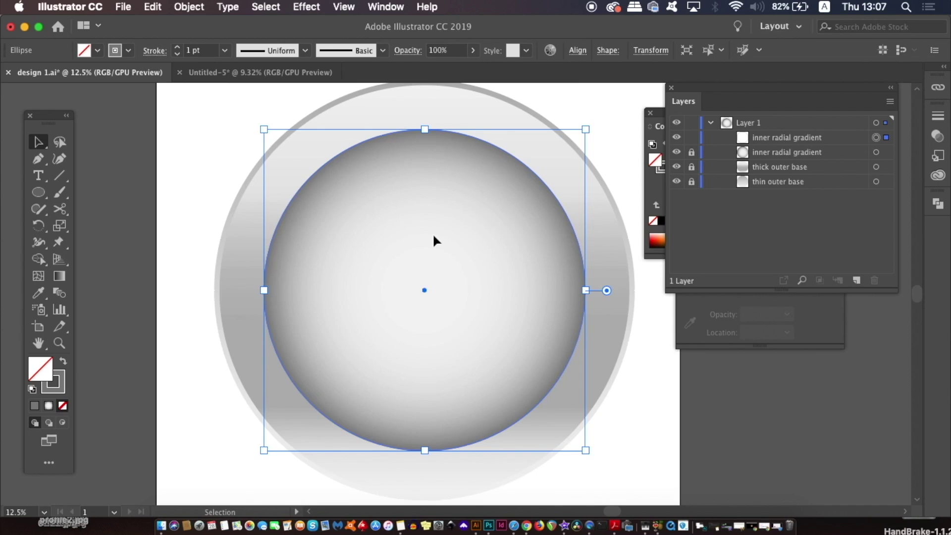
Cut the outlined circle at its left and right anchors with Scissors and delete the lower half.
{"action": "key", "text": "c"}
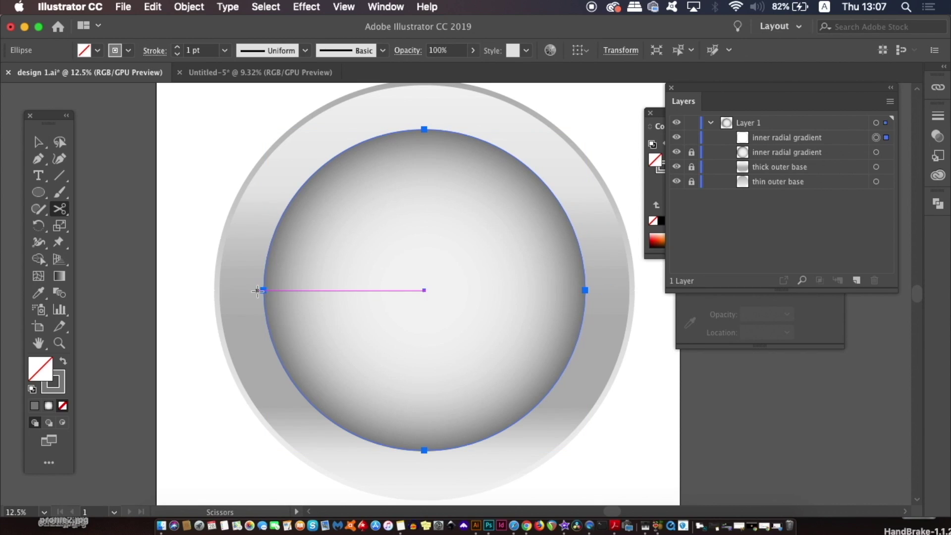
{"action": "left_click", "coordinate": [262, 291]}
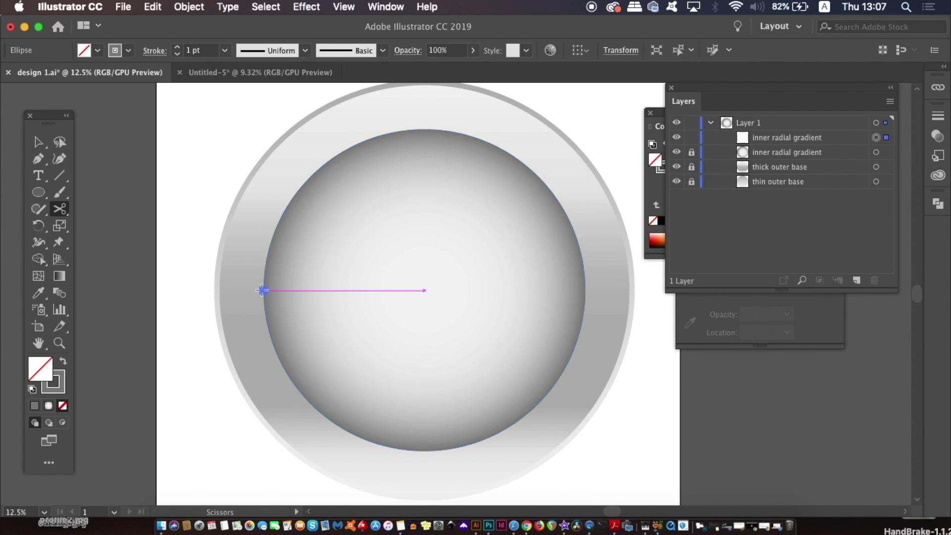
{"action": "left_click", "coordinate": [585, 290]}
{"action": "key", "text": "v"}
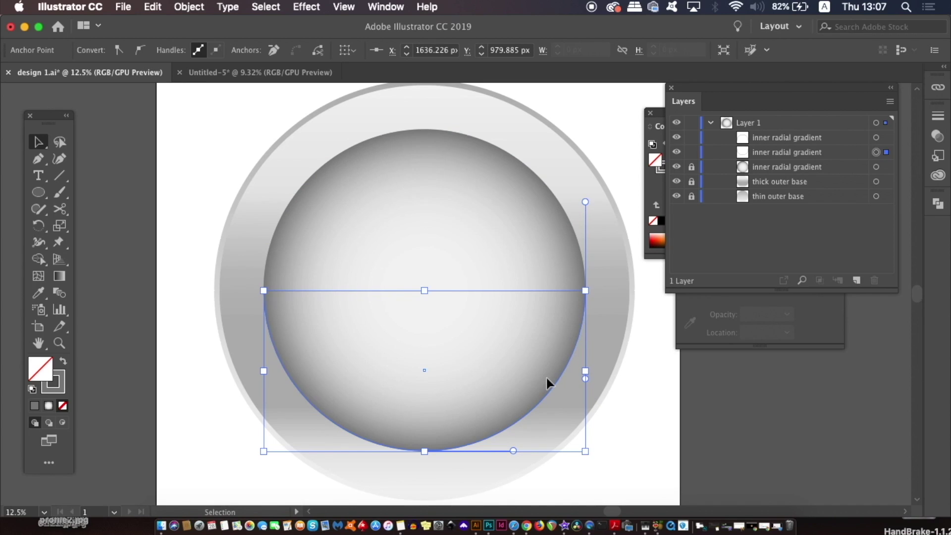
{"action": "key", "text": "Delete"}
{"action": "key", "text": "Delete"}
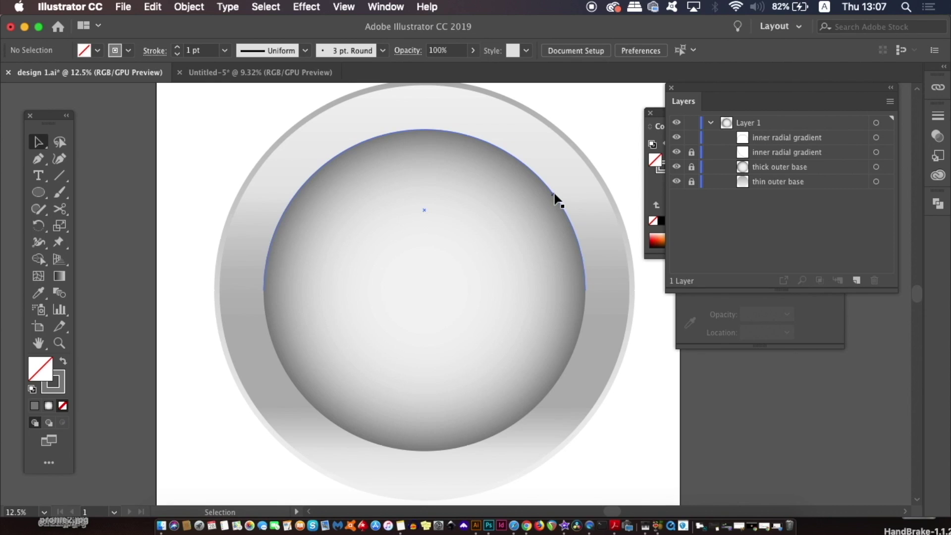
{"action": "left_click", "coordinate": [554, 197]}
Set the upper arc's stroke colour to white (#FFFFFF).
{"action": "left_click", "coordinate": [53, 381]}
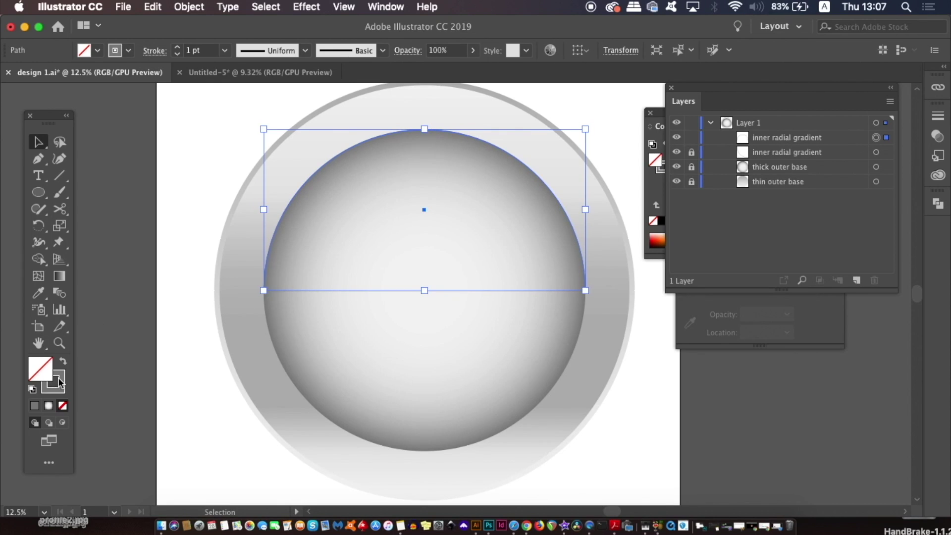
{"action": "double_click", "coordinate": [53, 382]}
{"action": "type", "text": "A382A8ffffff"}
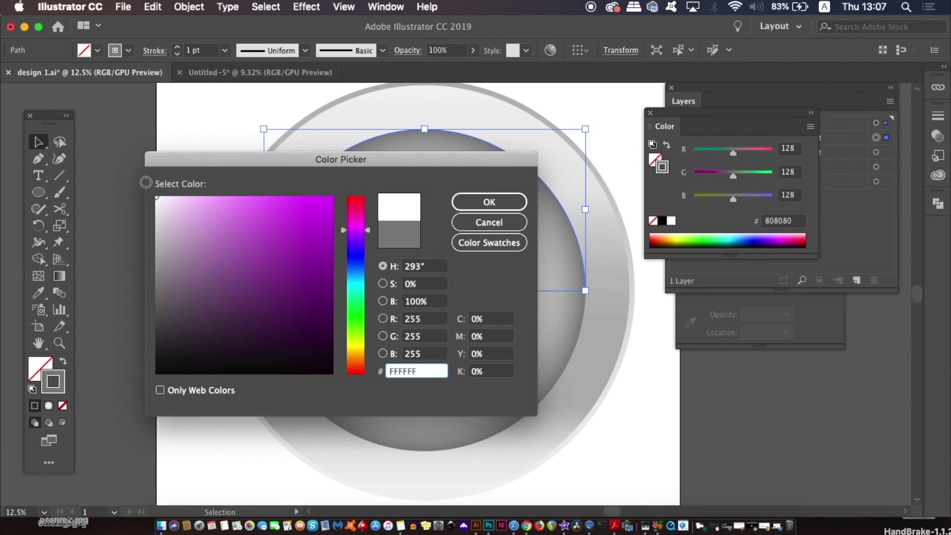
{"action": "left_click", "coordinate": [478, 199]}
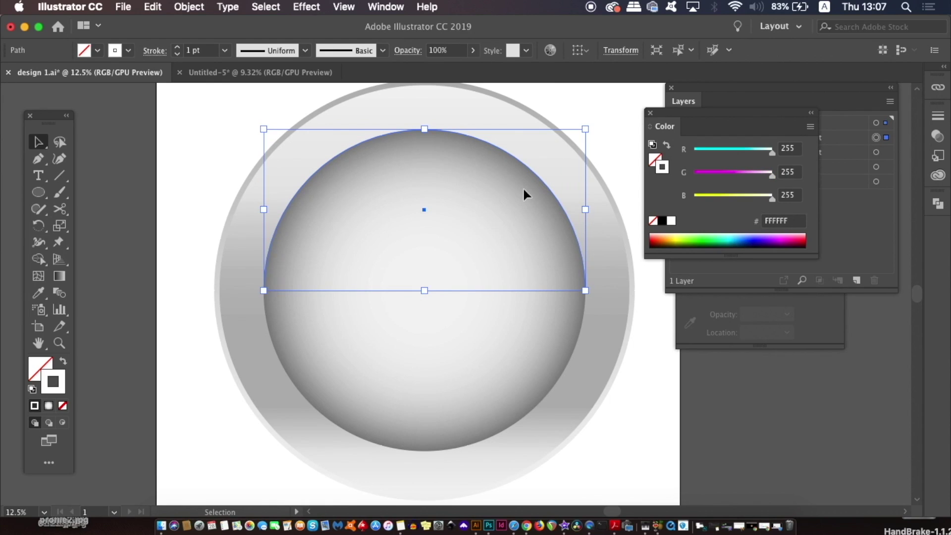
Give the arc the tapering Width Profile 1 and a 10 pt stroke weight.
{"action": "left_click", "coordinate": [305, 50]}
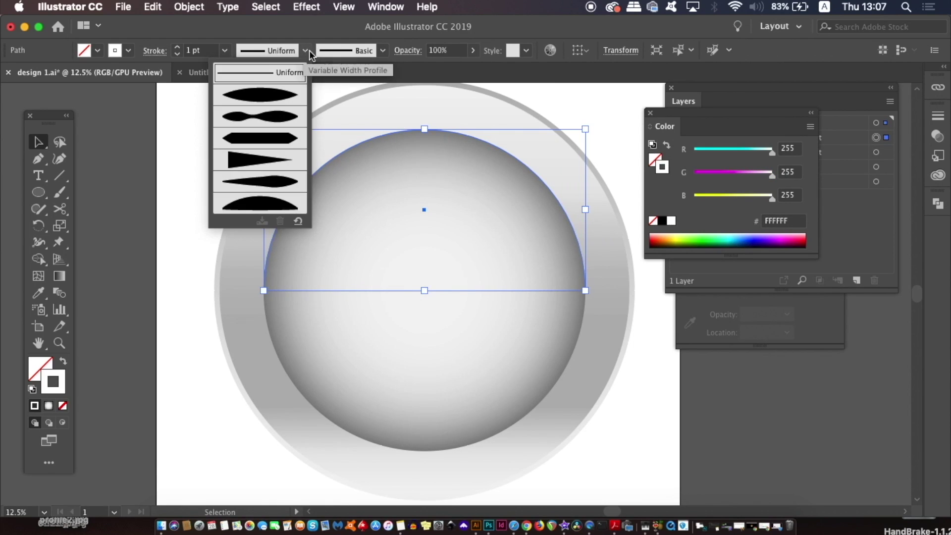
{"action": "left_click", "coordinate": [288, 97]}
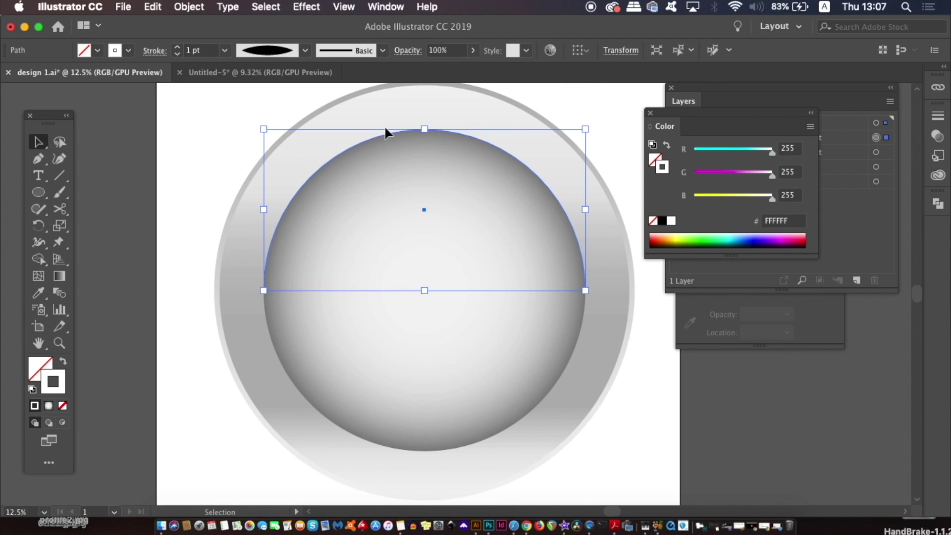
{"action": "left_click", "coordinate": [225, 50]}
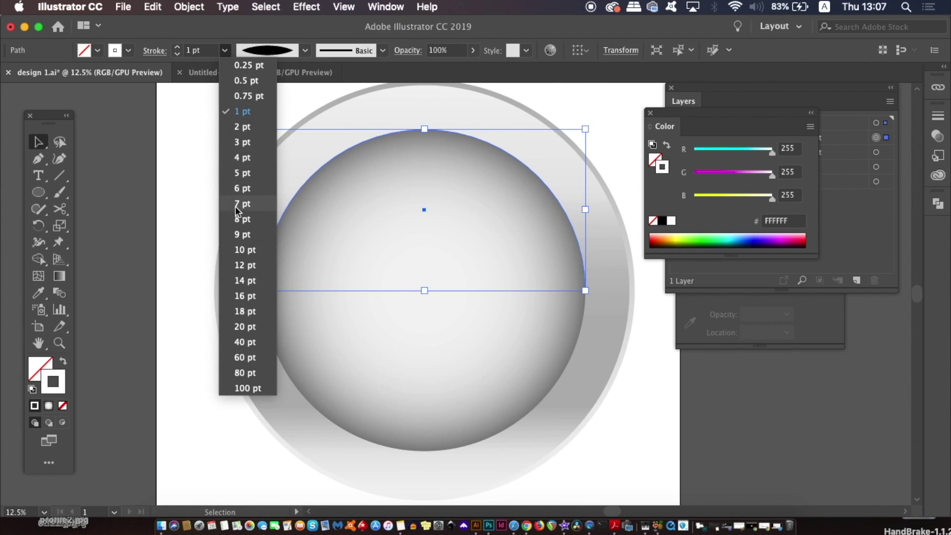
{"action": "left_click", "coordinate": [235, 229]}
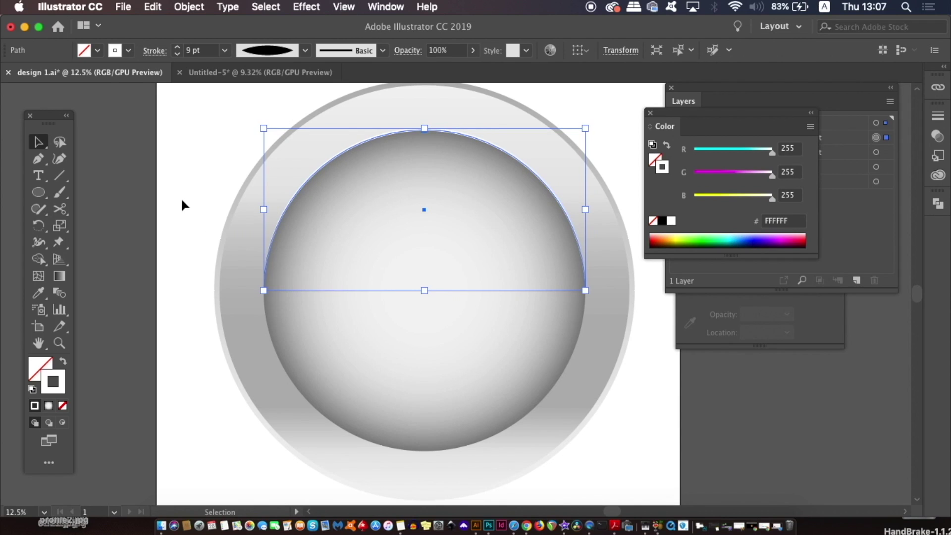
{"action": "left_click", "coordinate": [224, 50]}
{"action": "left_click", "coordinate": [233, 251]}
{"action": "left_click", "coordinate": [144, 243]}
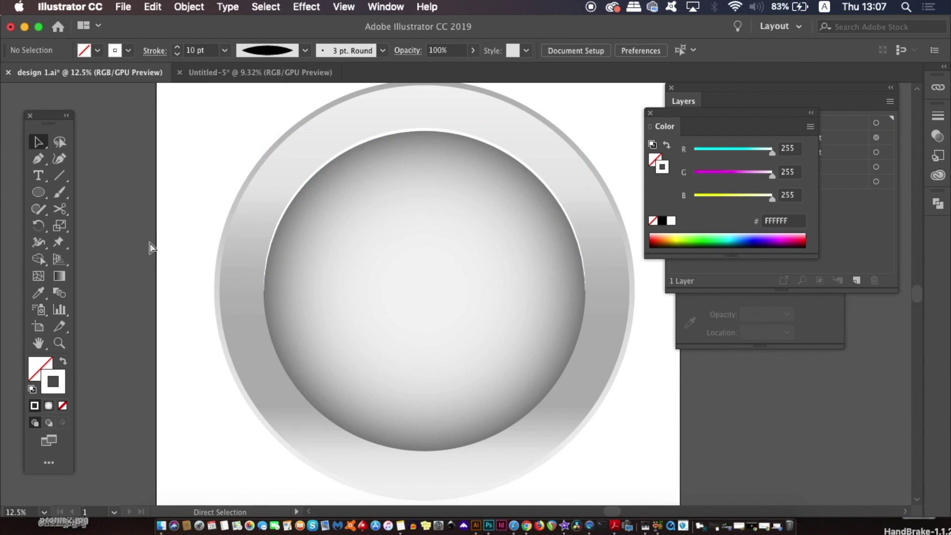
{"action": "key", "text": "super+equal"}
Widen the white arc's stroke to 21.8 pt at its peak and nudge the arc up.
{"action": "scroll", "coordinate": [178, 288], "scroll_direction": "up", "scroll_amount": 3}
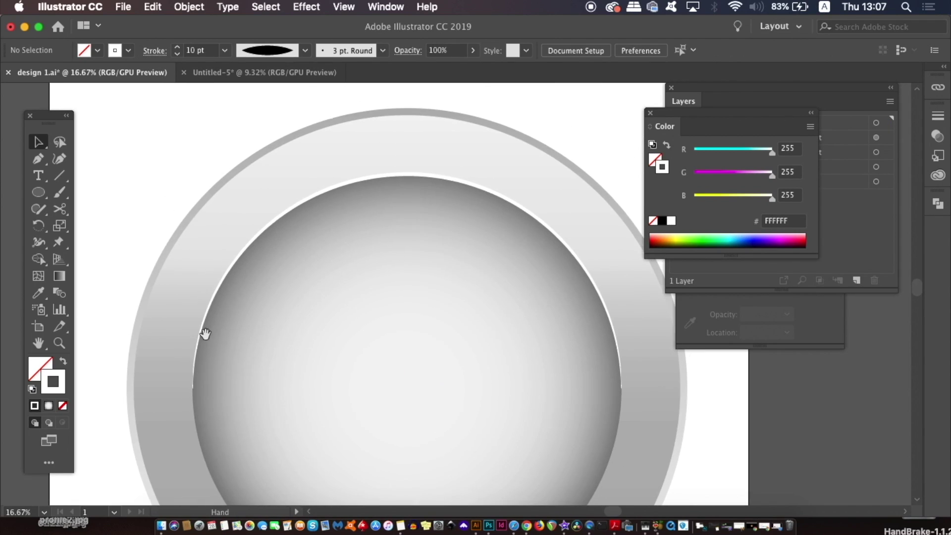
{"action": "left_click", "coordinate": [406, 177]}
{"action": "key", "text": "super+equal"}
{"action": "key", "text": "super+equal"}
{"action": "left_click_drag", "start_coordinate": [405, 299], "coordinate": [413, 316]}
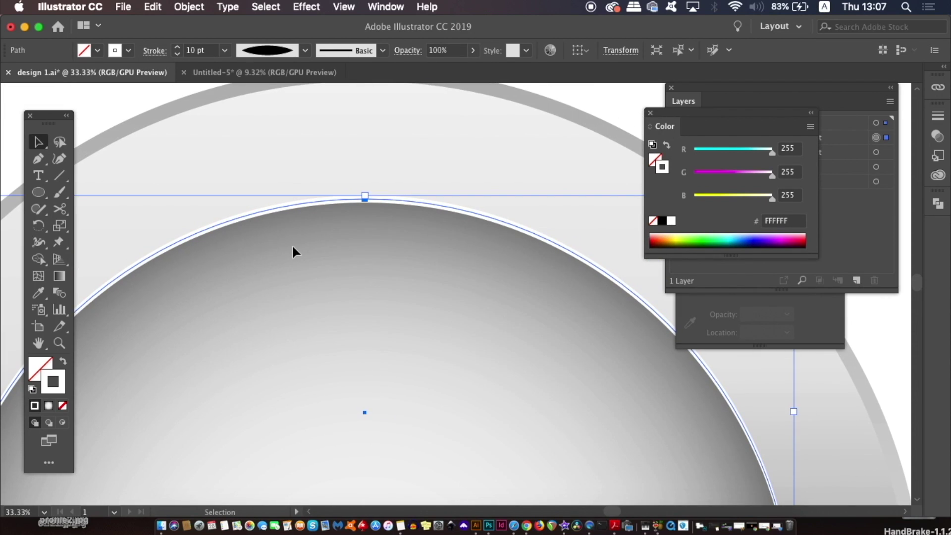
{"action": "key", "text": "shift+w"}
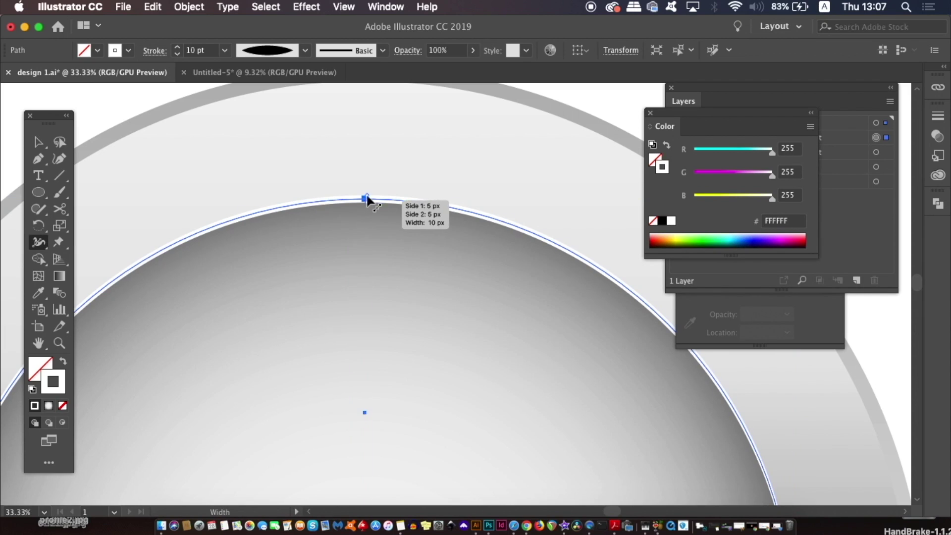
{"action": "left_click_drag", "start_coordinate": [367, 199], "coordinate": [412, 205]}
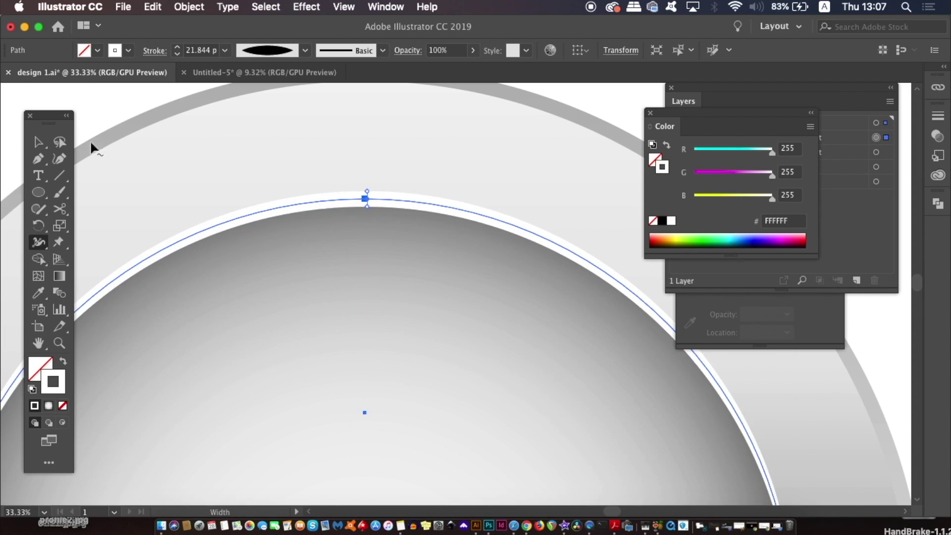
{"action": "left_click", "coordinate": [44, 143]}
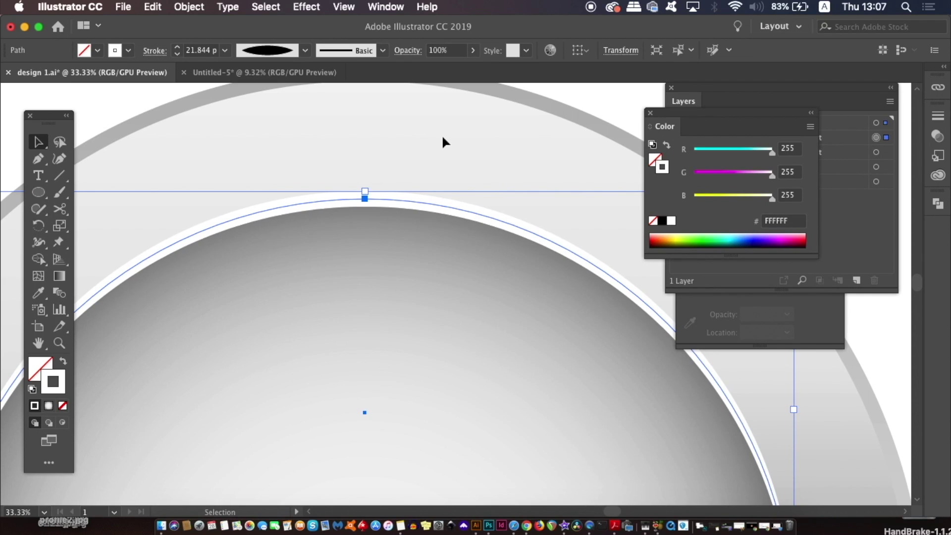
{"action": "key", "text": "Up"}
{"action": "key", "text": "Up"}
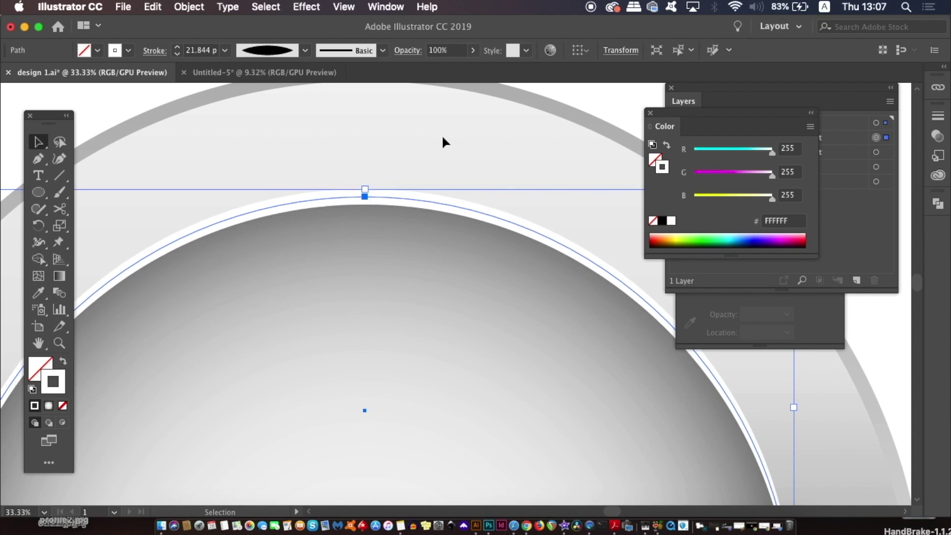
{"action": "key", "text": "super+minus"}
{"action": "key", "text": "super+minus"}
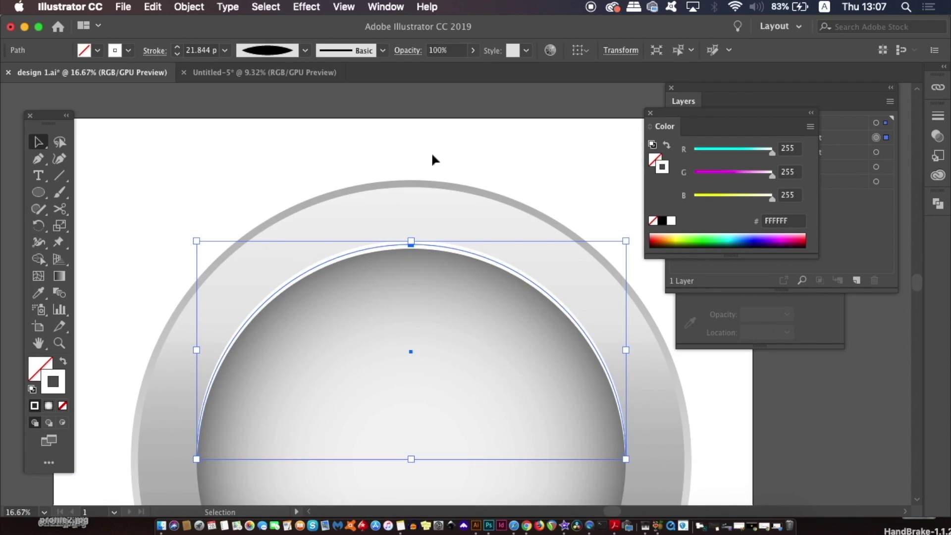
{"action": "scroll", "coordinate": [374, 220], "scroll_direction": "down", "scroll_amount": 5}
Apply an 8.8 px Gaussian Blur to the white highlight arc.
{"action": "left_click", "coordinate": [315, 4]}
{"action": "mouse_move", "coordinate": [318, 275]}
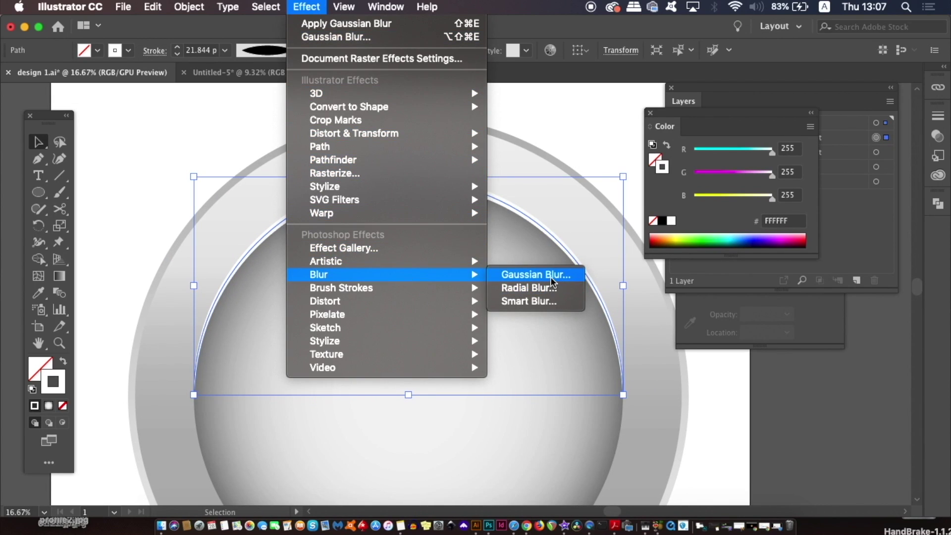
{"action": "left_click", "coordinate": [554, 277]}
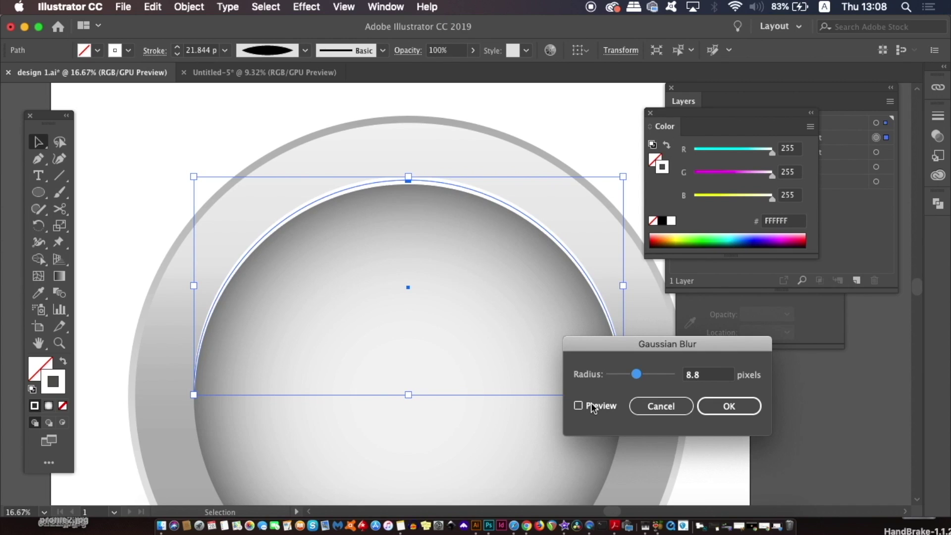
{"action": "left_click", "coordinate": [579, 406]}
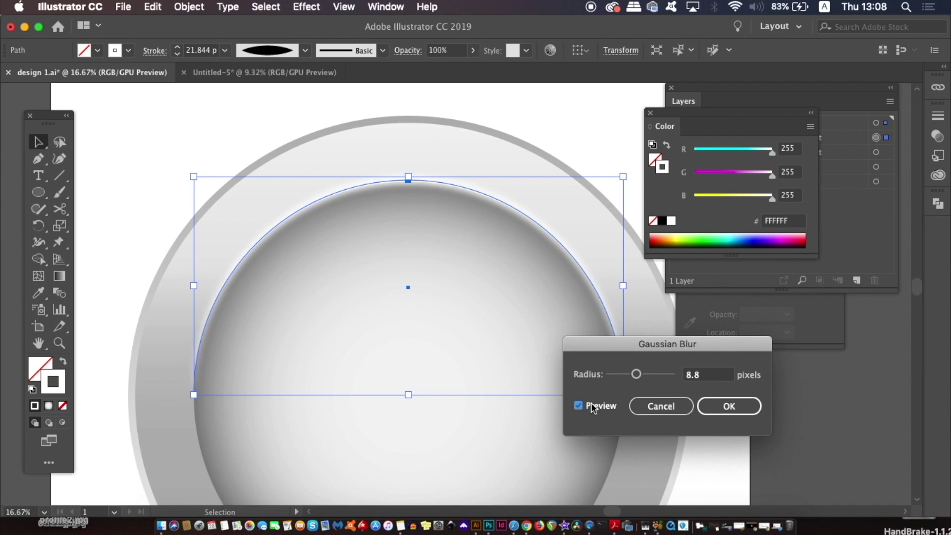
{"action": "left_click", "coordinate": [719, 409]}
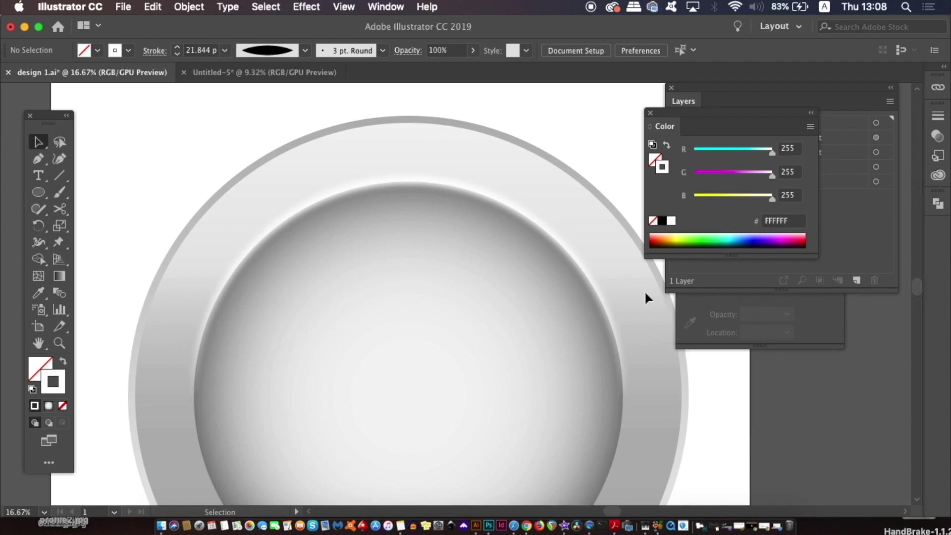
{"action": "key", "text": "super+minus"}
{"action": "left_click", "coordinate": [486, 207]}
{"action": "key", "text": "a"}
{"action": "key", "text": "v"}
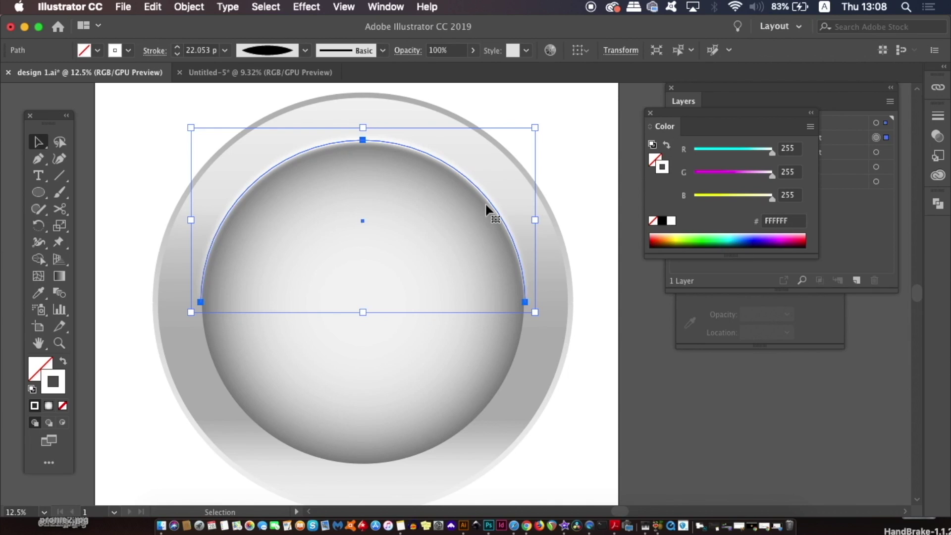
Duplicate the blurred arc in place, flip it upside down, and move it to the sphere's lower edge.
{"action": "key", "text": "ctrl+c"}
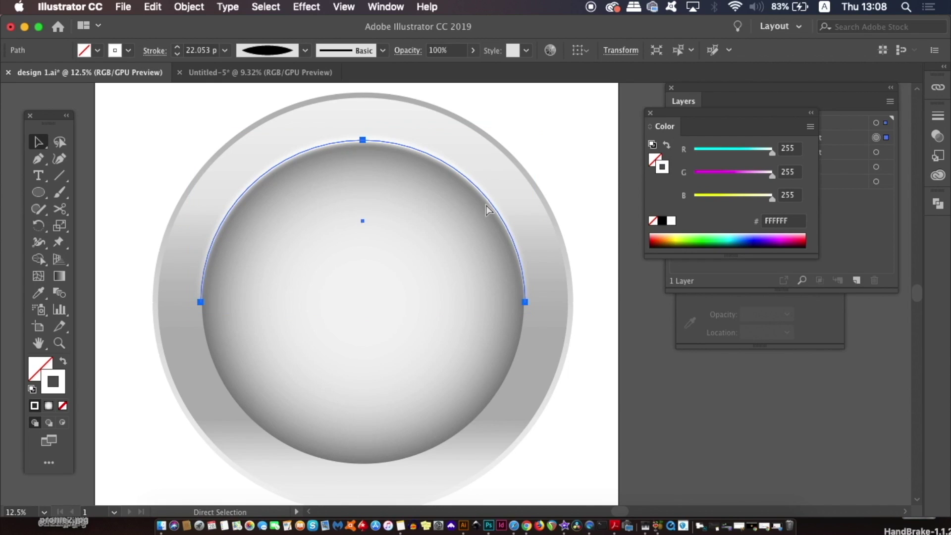
{"action": "key", "text": "ctrl+f"}
{"action": "left_click", "coordinate": [190, 6]}
{"action": "mouse_move", "coordinate": [205, 23]}
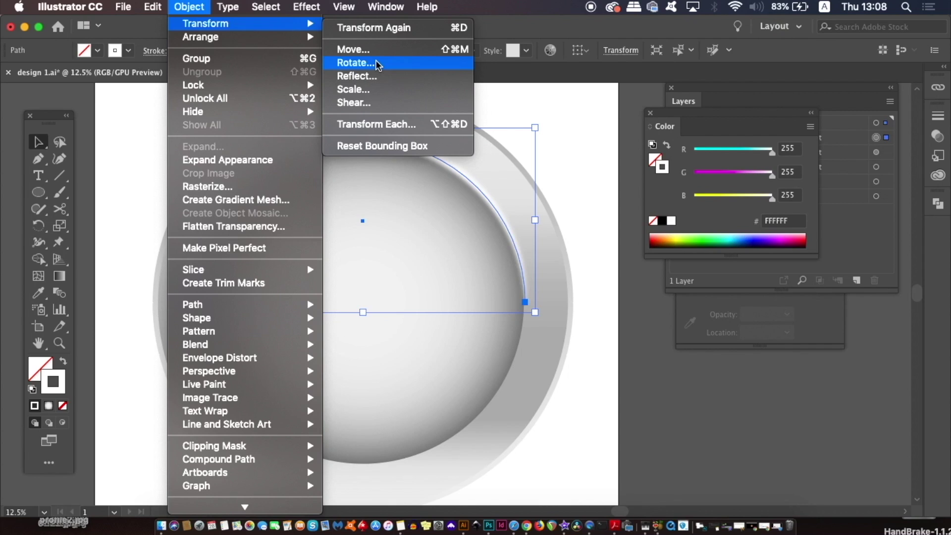
{"action": "left_click", "coordinate": [376, 63]}
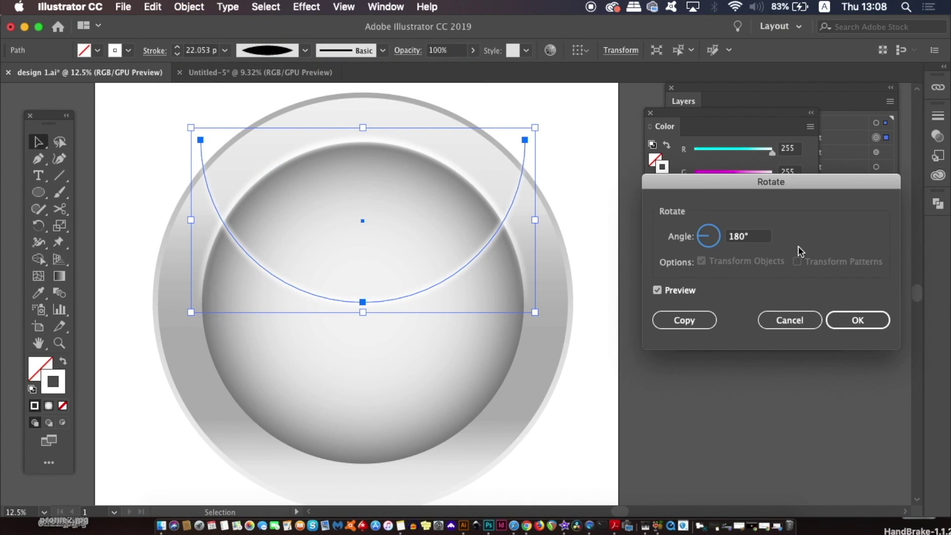
{"action": "left_click", "coordinate": [864, 323]}
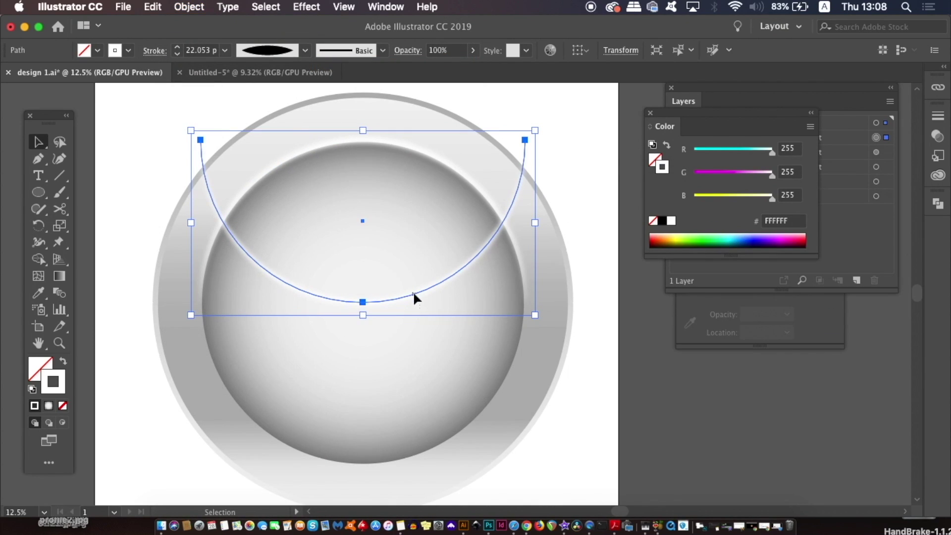
{"action": "left_click_drag", "start_coordinate": [413, 291], "coordinate": [418, 467]}
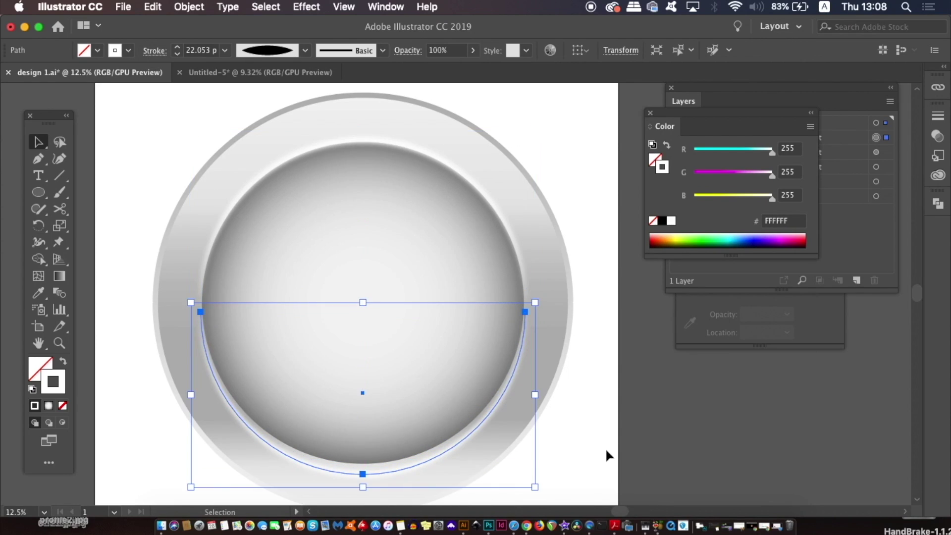
{"action": "left_click", "coordinate": [673, 443]}
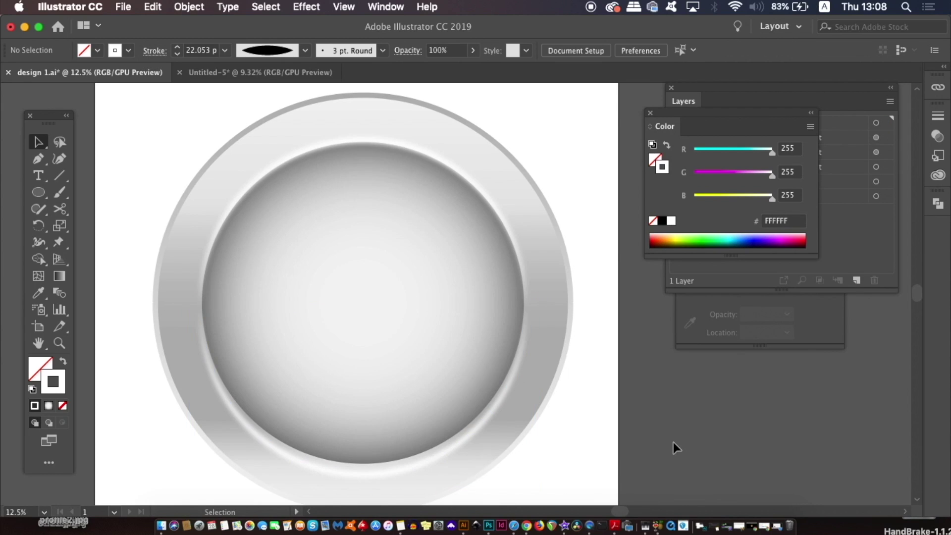
Pull the lower arc's left and right anchors up along the inner circle.
{"action": "key", "text": "super+equal"}
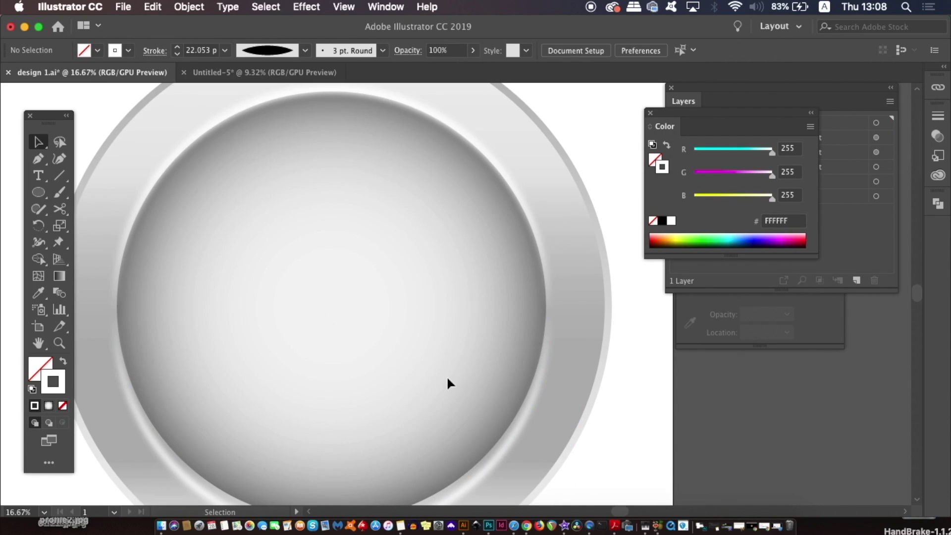
{"action": "mouse_move", "coordinate": [395, 365]}
{"action": "left_mouse_down"}
{"action": "mouse_move", "coordinate": [454, 306]}
{"action": "mouse_move", "coordinate": [440, 340]}
{"action": "left_mouse_up"}
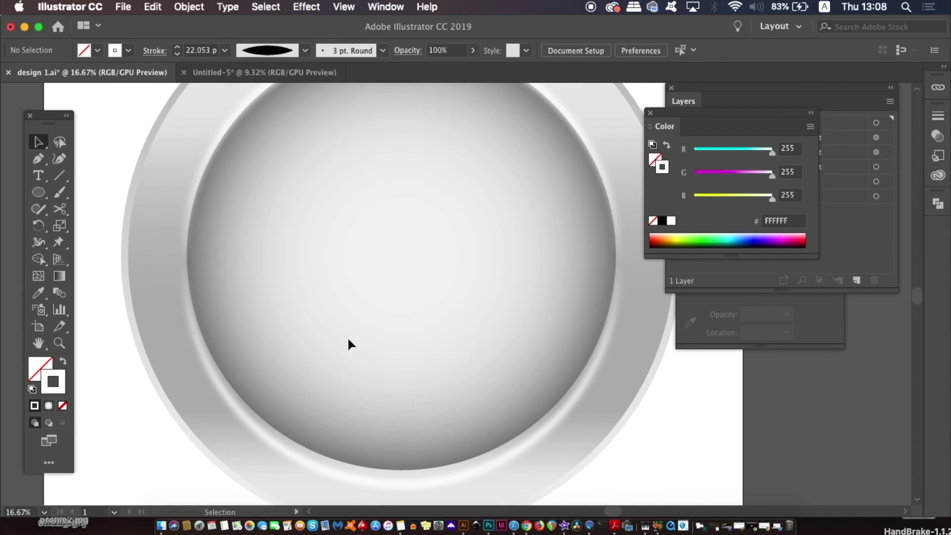
{"action": "key", "text": "a"}
{"action": "left_click_drag", "start_coordinate": [184, 268], "coordinate": [183, 263]}
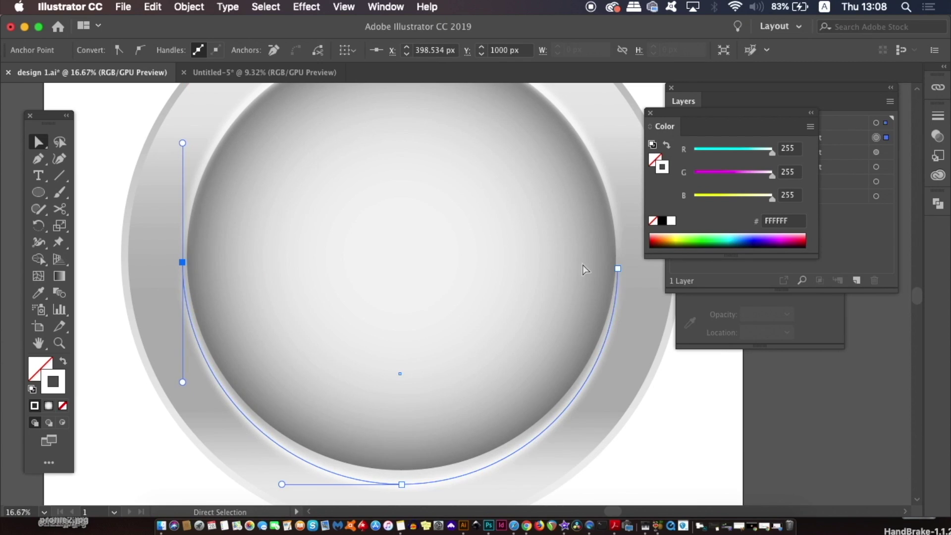
{"action": "left_click", "coordinate": [619, 268]}
{"action": "left_click_drag", "start_coordinate": [620, 270], "coordinate": [620, 259]}
{"action": "left_click", "coordinate": [766, 417]}
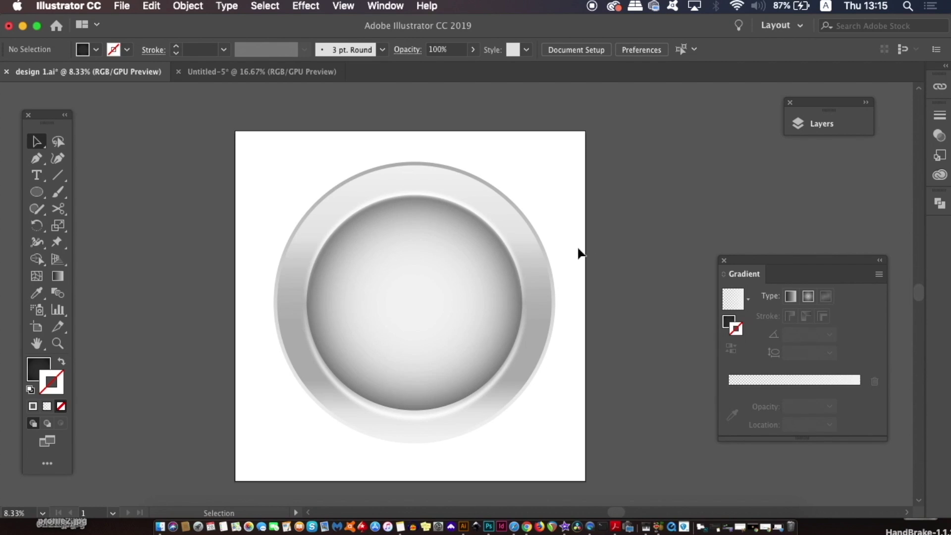
{"action": "key", "text": "super+equal"}
Select the inner gradient circle and paste a duplicate of it in place.
{"action": "left_click_drag", "start_coordinate": [500, 259], "coordinate": [483, 233]}
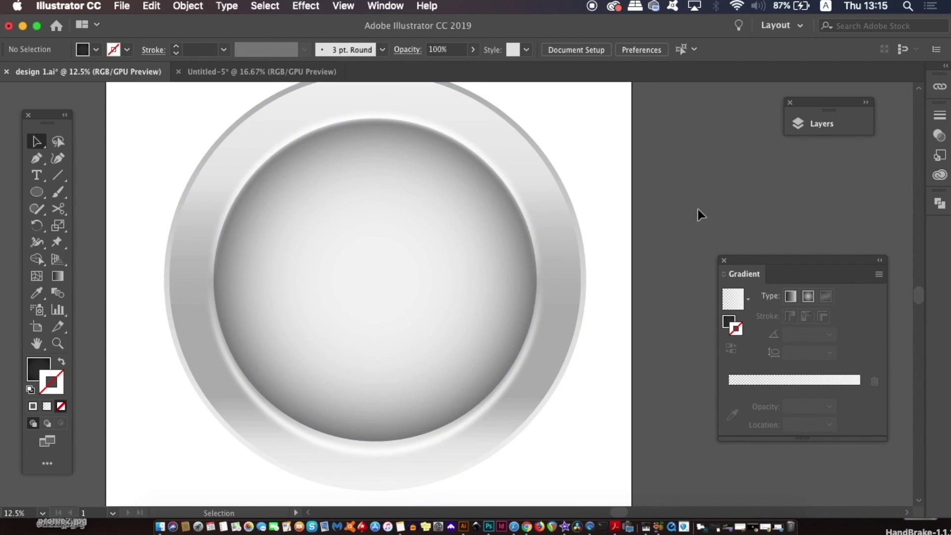
{"action": "left_click", "coordinate": [440, 229]}
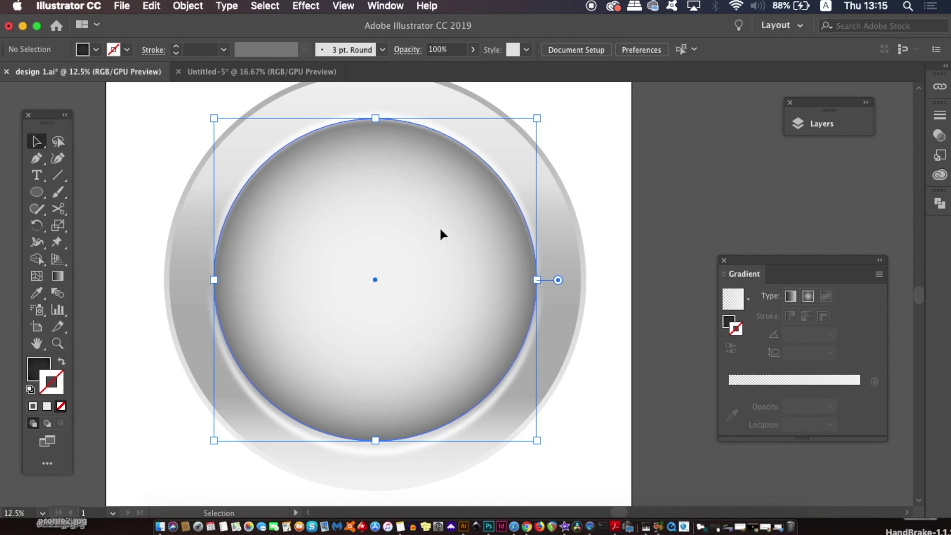
{"action": "left_click", "coordinate": [866, 102]}
{"action": "left_click_drag", "start_coordinate": [884, 101], "coordinate": [742, 92]}
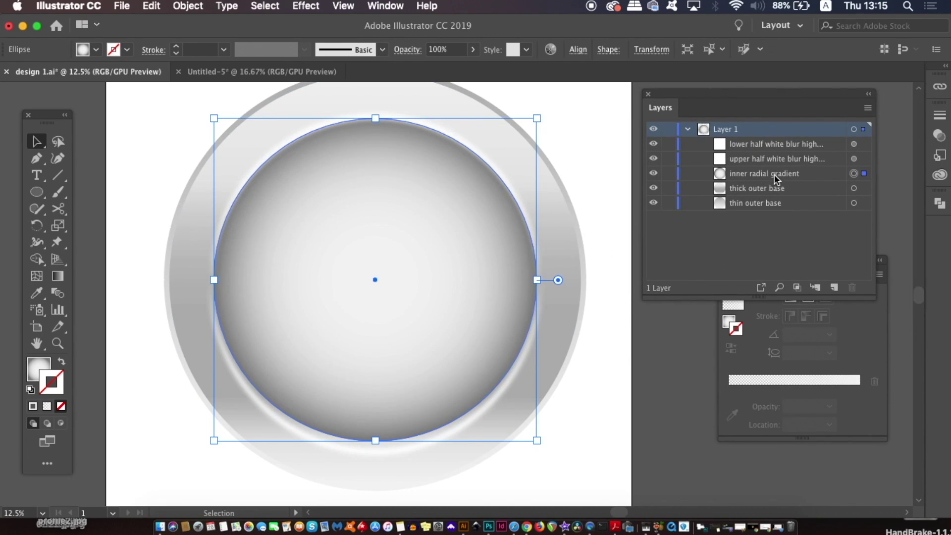
{"action": "left_click", "coordinate": [653, 158]}
{"action": "key", "text": "super+c"}
{"action": "key", "text": "super+b"}
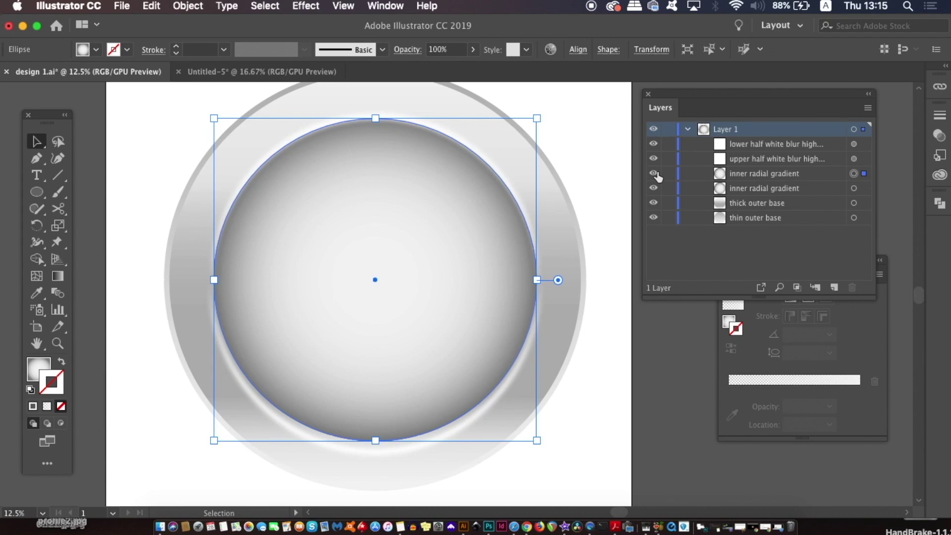
Rename the copy 'outer most black gradient' and shrink it slightly from its centre.
{"action": "double_click", "coordinate": [738, 172]}
{"action": "type", "text": "outer most black "}
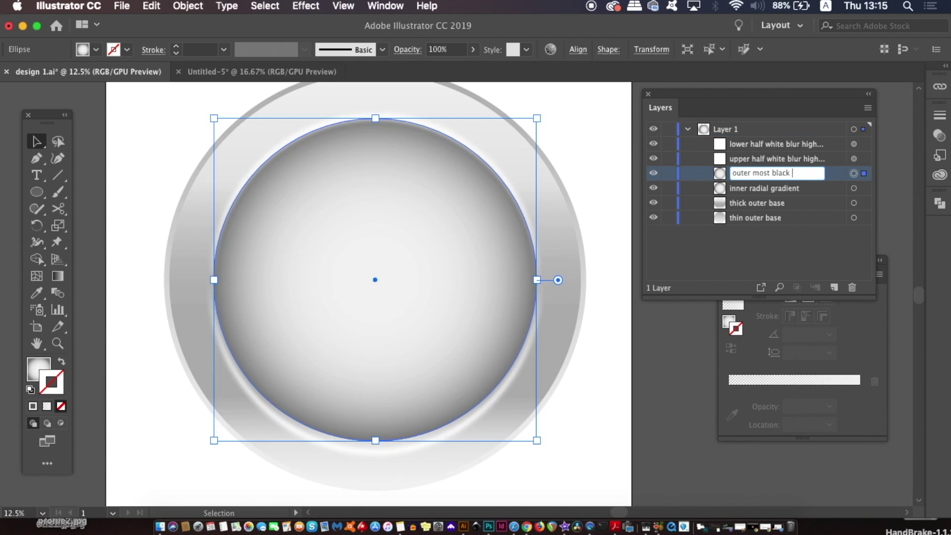
{"action": "type", "text": "gradient"}
{"action": "key", "text": "Return"}
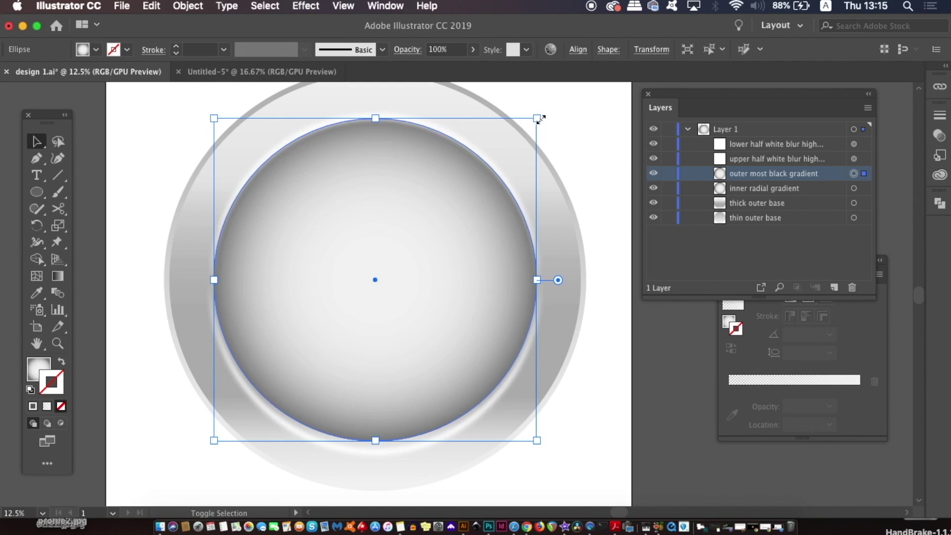
{"action": "left_click_drag", "start_coordinate": [537, 119], "coordinate": [534, 126]}
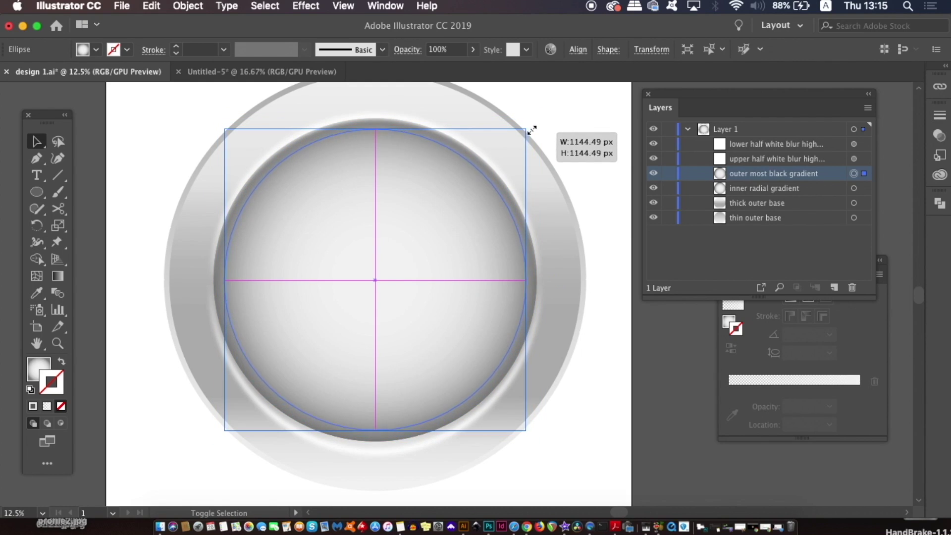
{"action": "left_click_drag", "start_coordinate": [533, 126], "coordinate": [526, 130]}
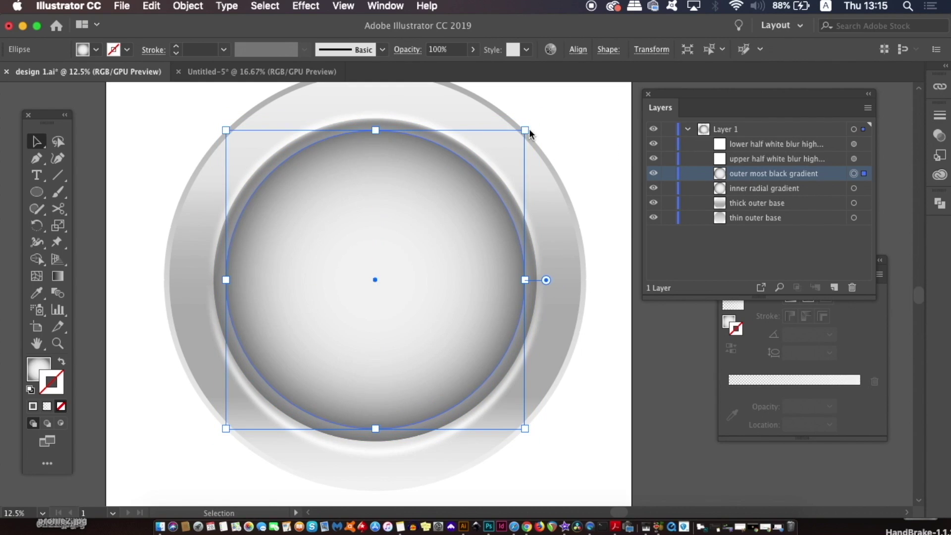
{"action": "left_click", "coordinate": [875, 353]}
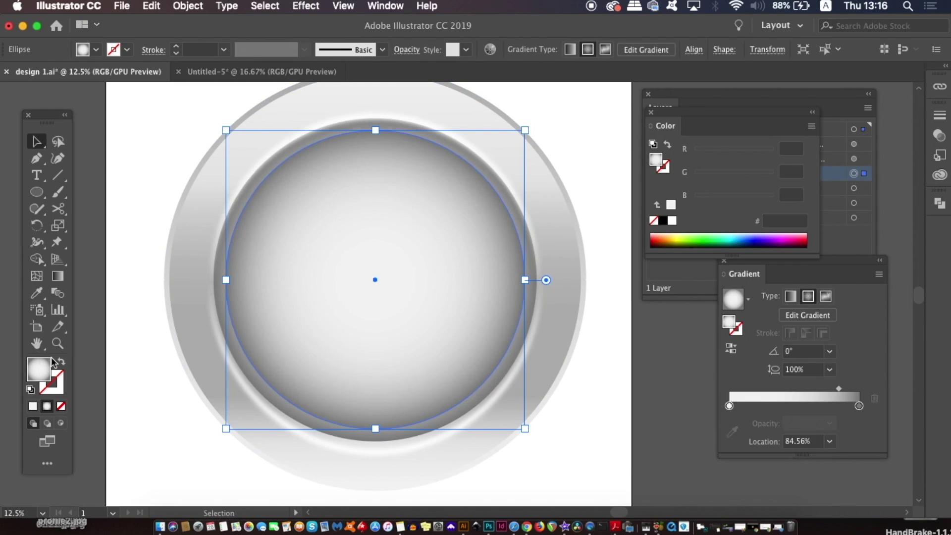
Set the copy's gradient stops to 333333 at the centre and 1A1A1A at the edge.
{"action": "double_click", "coordinate": [860, 406]}
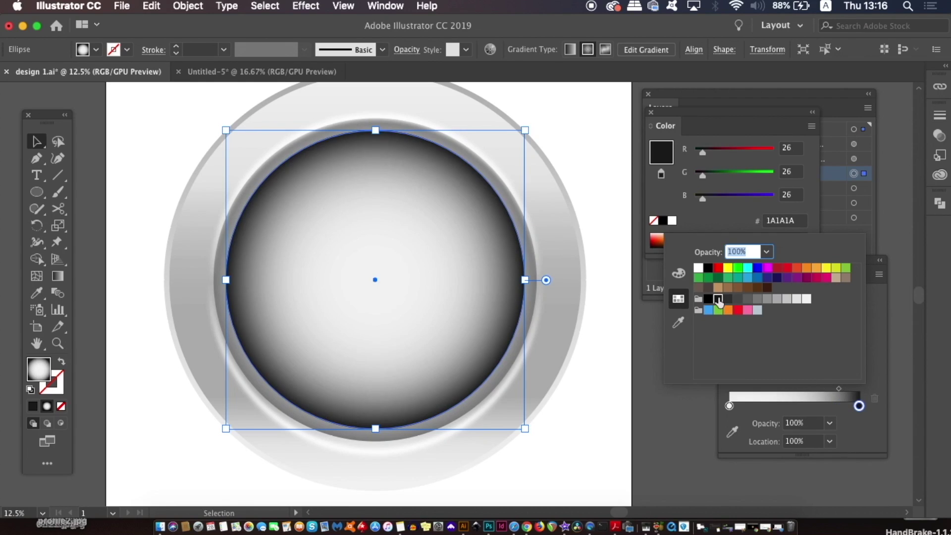
{"action": "left_click", "coordinate": [717, 299]}
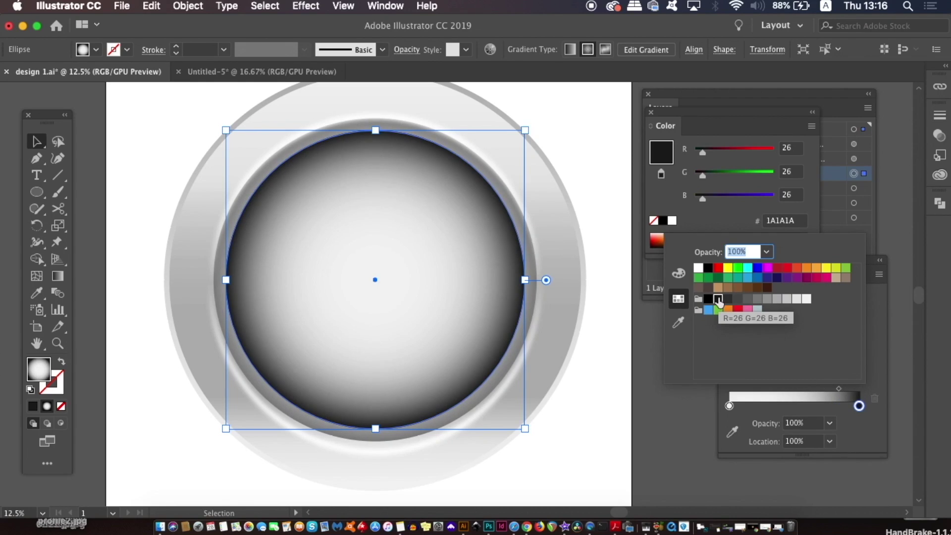
{"action": "double_click", "coordinate": [729, 406]}
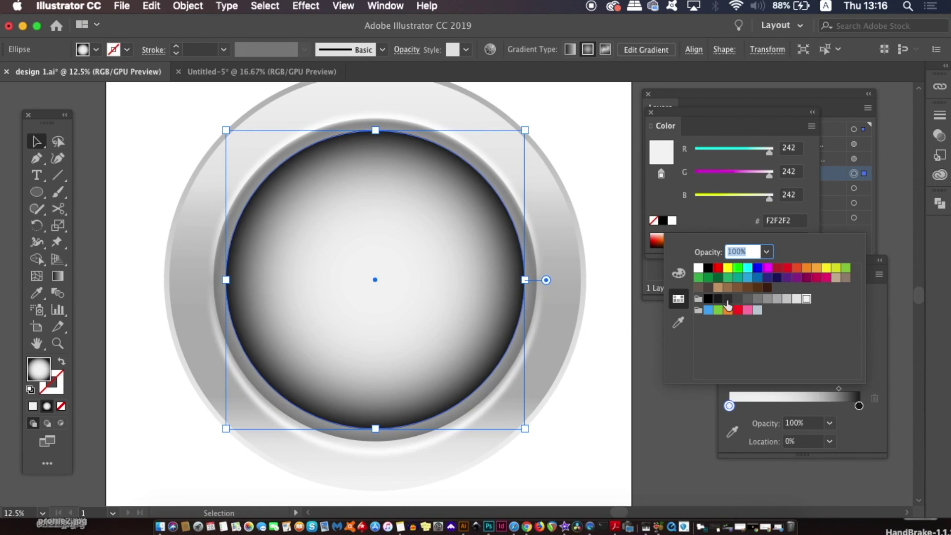
{"action": "left_click", "coordinate": [727, 299]}
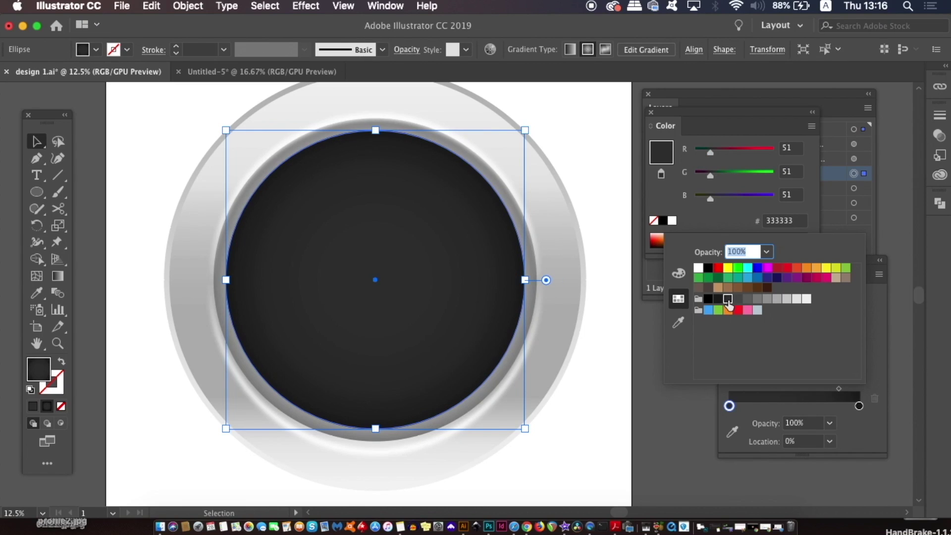
{"action": "left_click", "coordinate": [669, 440]}
{"action": "left_click", "coordinate": [449, 250]}
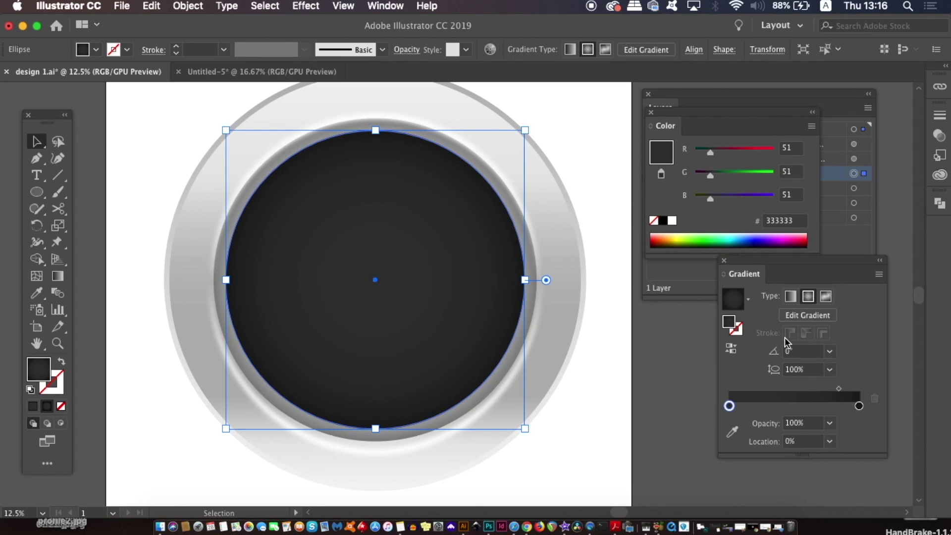
{"action": "left_click", "coordinate": [405, 5]}
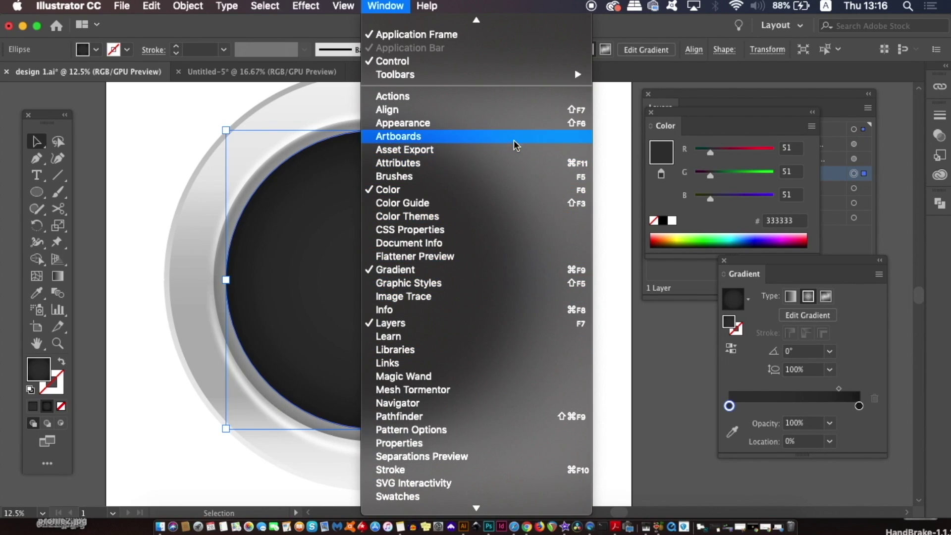
Add an Outer Glow effect to the dark circle's fill from the Appearance panel.
{"action": "left_click", "coordinate": [518, 127]}
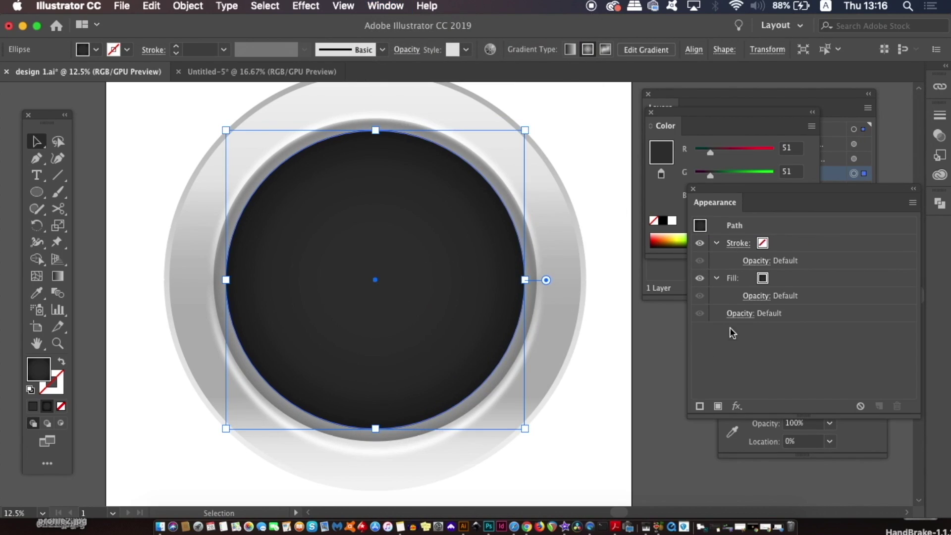
{"action": "left_click", "coordinate": [777, 278]}
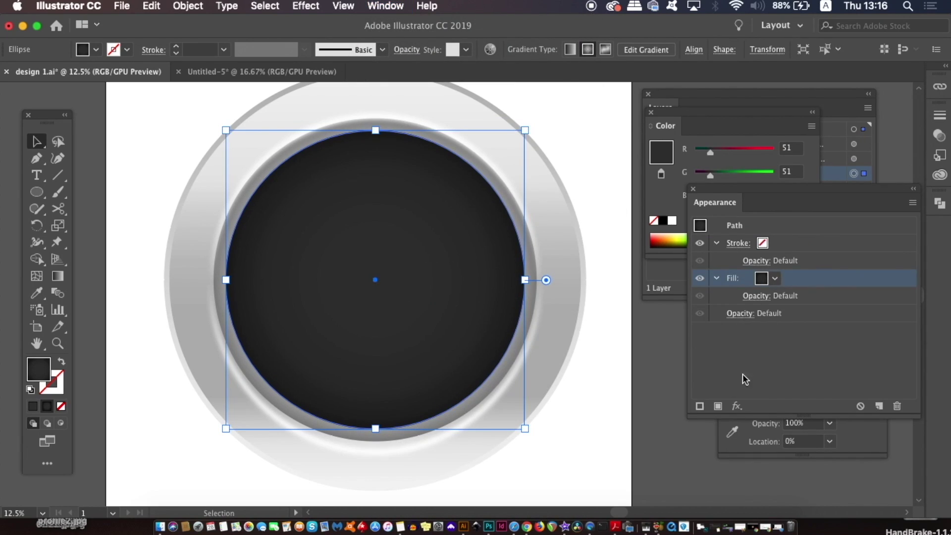
{"action": "left_click", "coordinate": [740, 406]}
{"action": "mouse_move", "coordinate": [757, 323]}
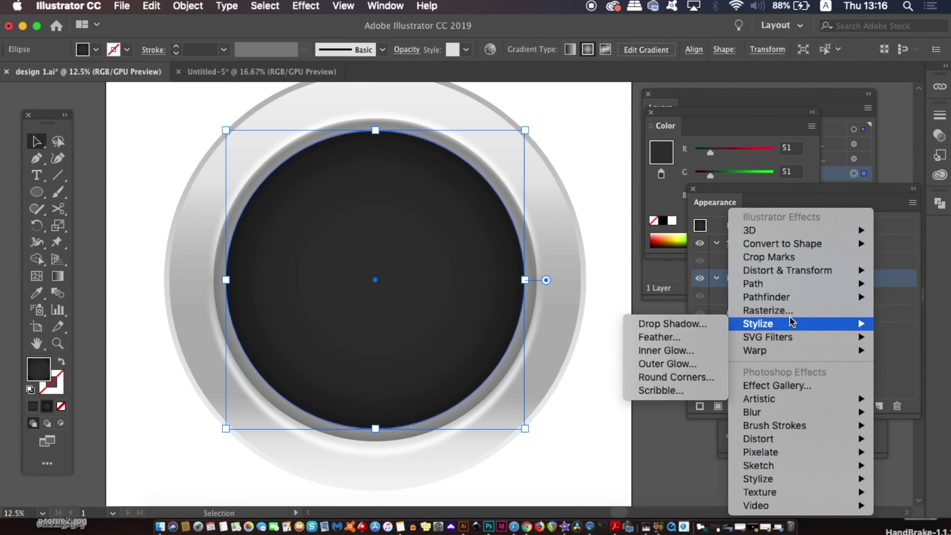
{"action": "left_click", "coordinate": [704, 368]}
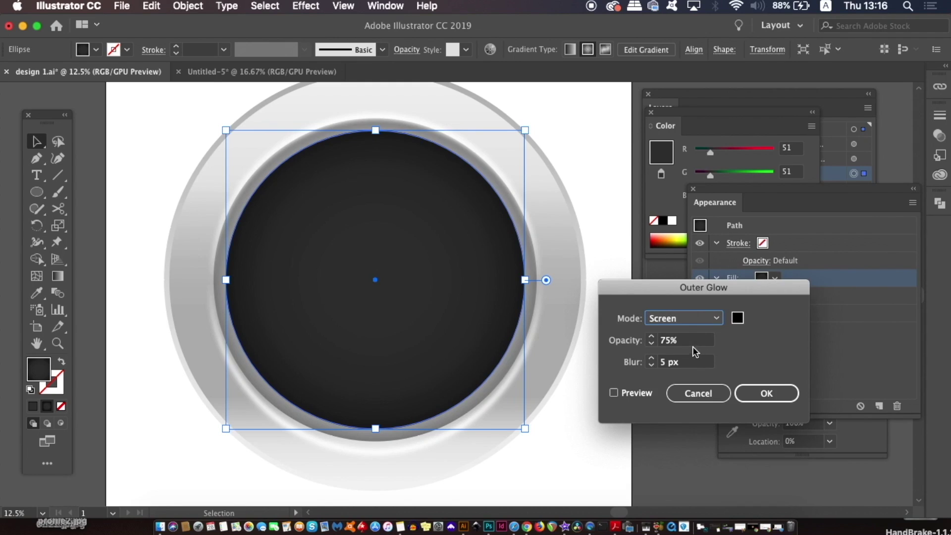
Set the outer glow to Normal mode, 85% opacity and 11 px blur, and apply it.
{"action": "left_click", "coordinate": [718, 319]}
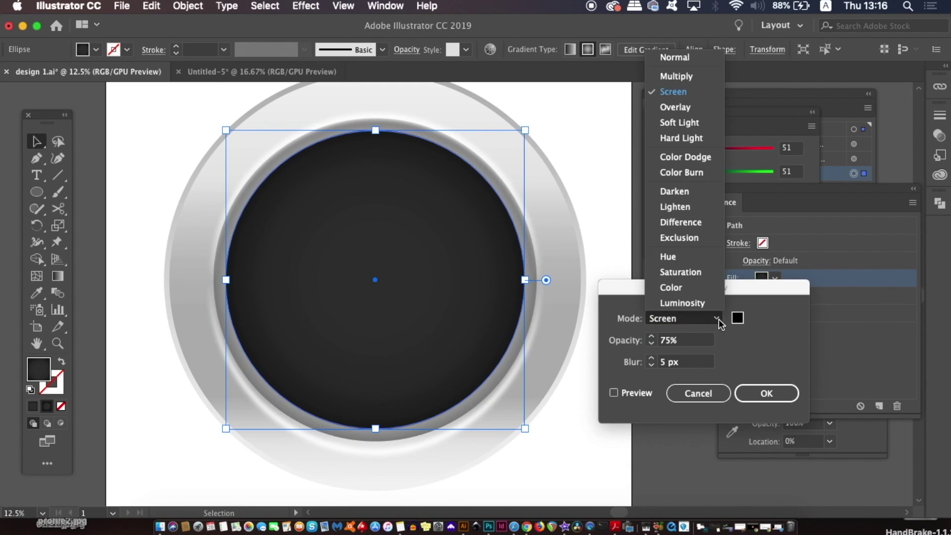
{"action": "left_click", "coordinate": [703, 58]}
{"action": "left_click", "coordinate": [636, 394]}
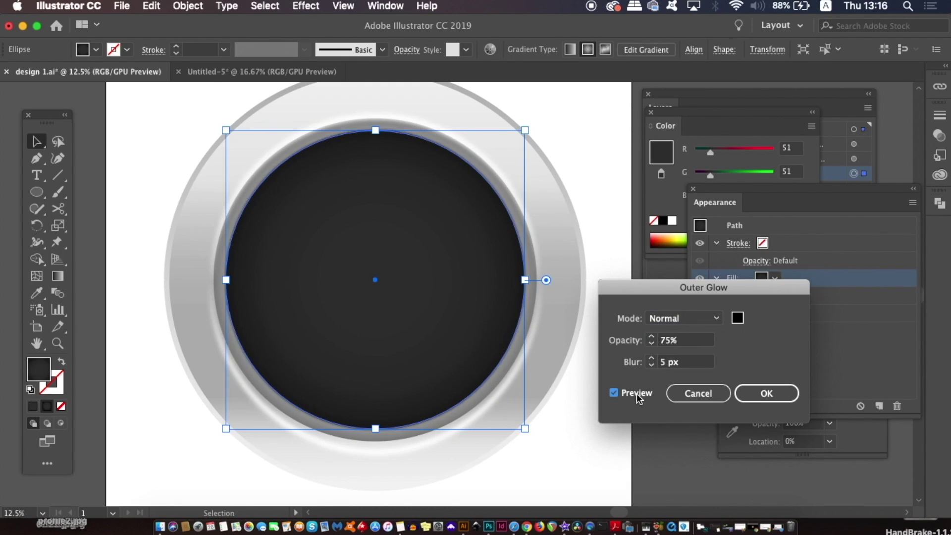
{"action": "left_click", "coordinate": [659, 357]}
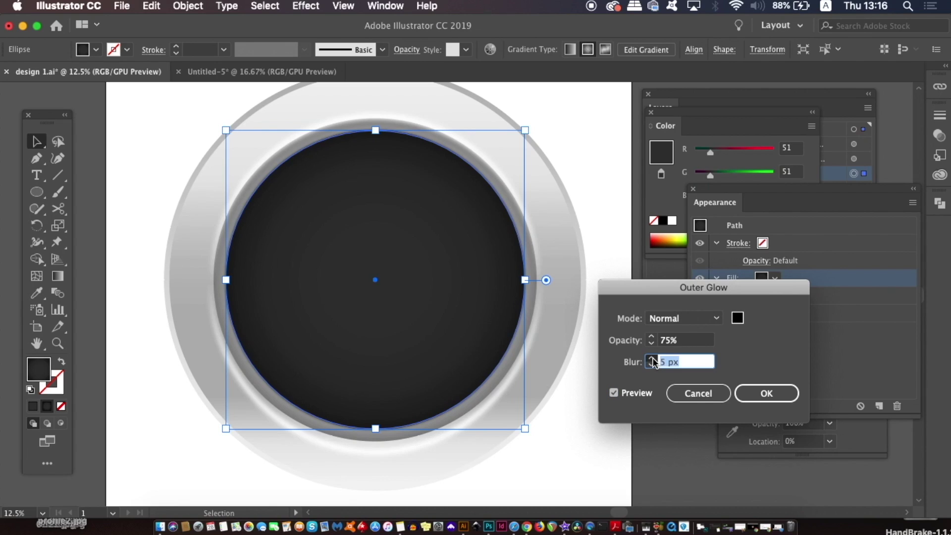
{"action": "left_click", "coordinate": [651, 357]}
{"action": "left_click", "coordinate": [652, 365]}
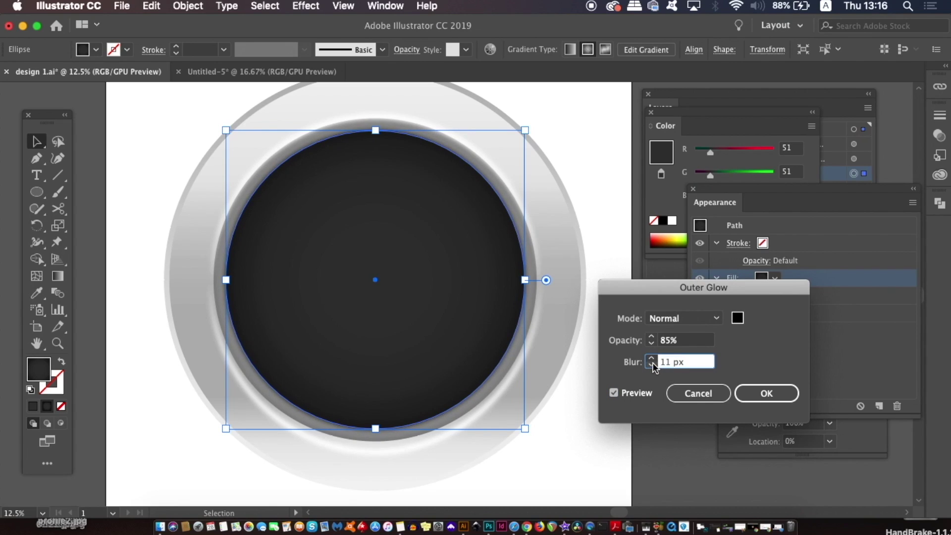
{"action": "left_click", "coordinate": [774, 392]}
{"action": "left_click", "coordinate": [662, 397]}
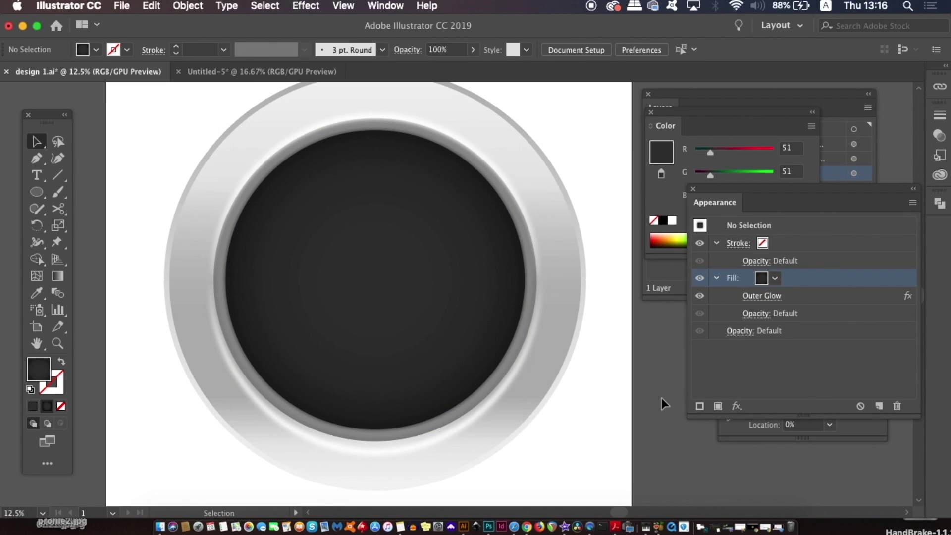
{"action": "key", "text": "super+equal"}
{"action": "key", "text": "super+equal"}
{"action": "key", "text": "super+minus"}
{"action": "key", "text": "super+minus"}
{"action": "key", "text": "super+minus"}
{"action": "key", "text": "super+equal"}
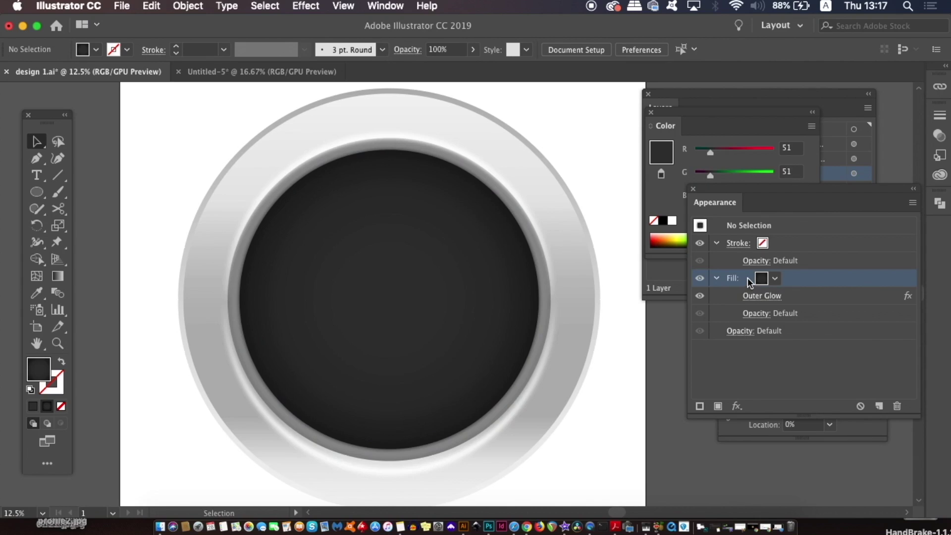
Paste a copy of the outer black circle in front and shrink it slightly.
{"action": "left_click", "coordinate": [831, 171]}
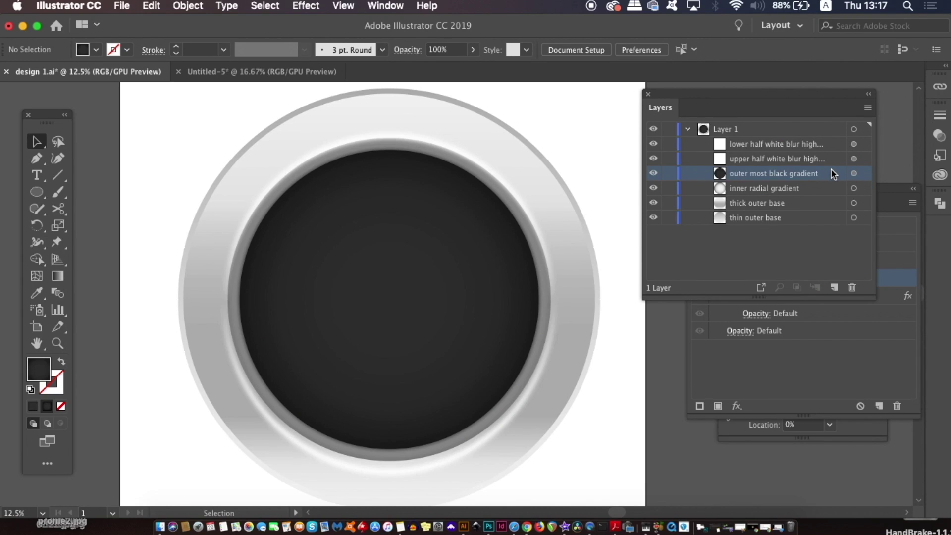
{"action": "left_click", "coordinate": [396, 323]}
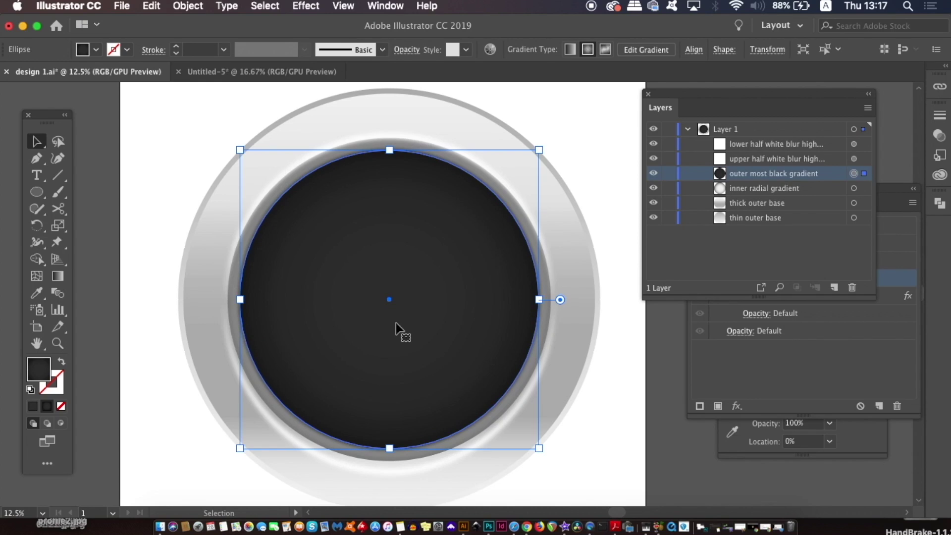
{"action": "key", "text": "a"}
{"action": "key", "text": "ctrl+c"}
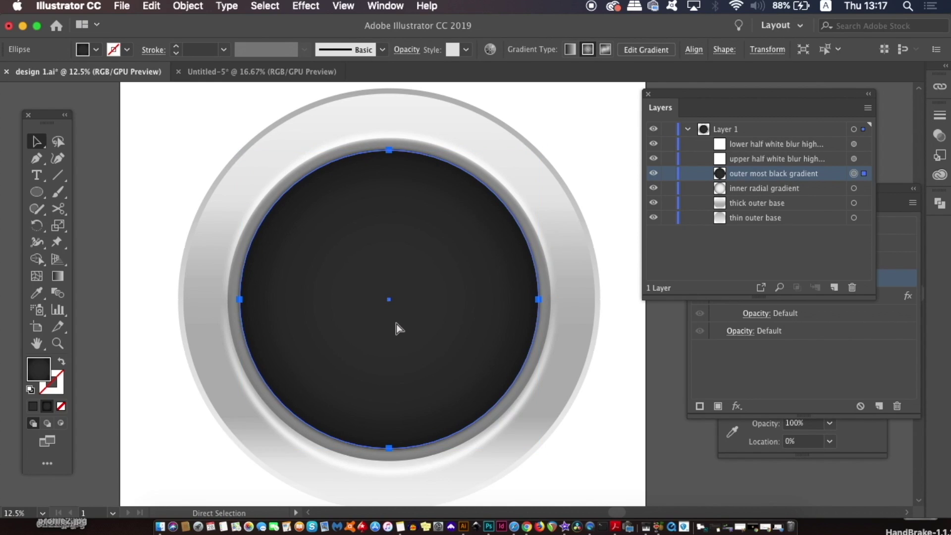
{"action": "key", "text": "ctrl+f"}
{"action": "key", "text": "v"}
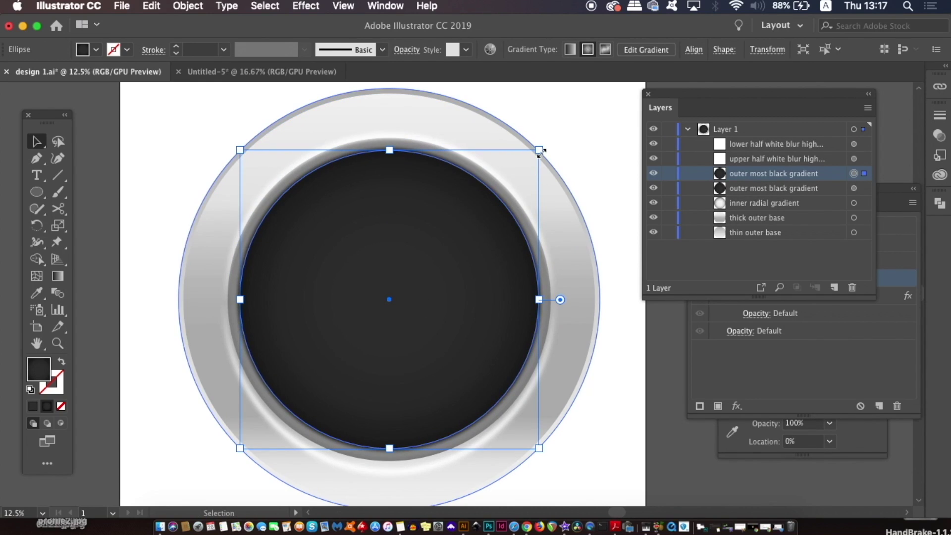
{"action": "left_click_drag", "start_coordinate": [539, 150], "coordinate": [529, 163]}
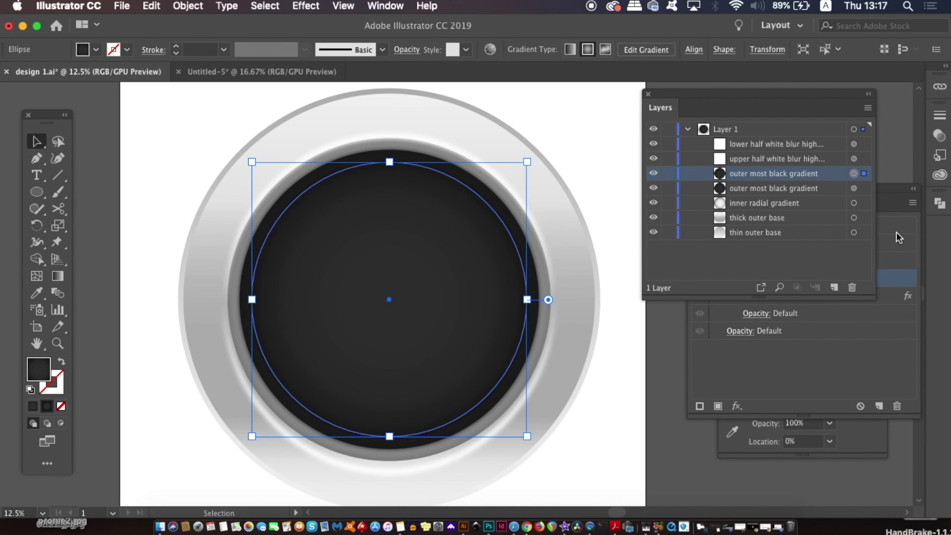
Clear the copy's appearance, removing its fill, stroke and glow.
{"action": "left_click", "coordinate": [890, 198]}
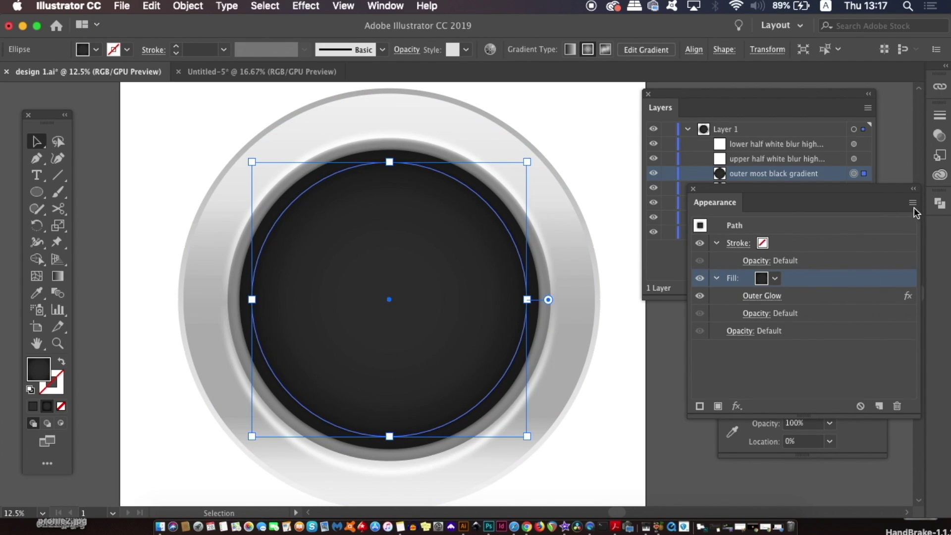
{"action": "left_click", "coordinate": [913, 204]}
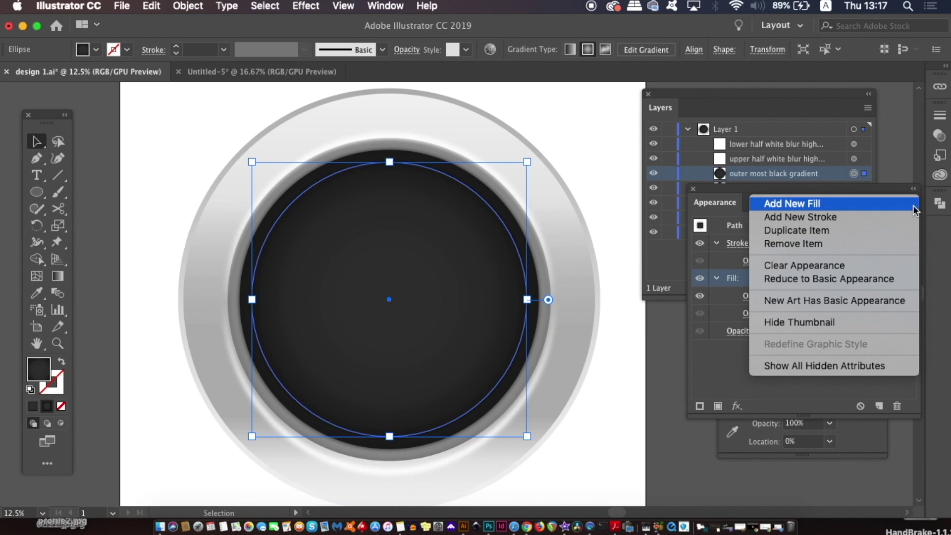
{"action": "left_click", "coordinate": [873, 267]}
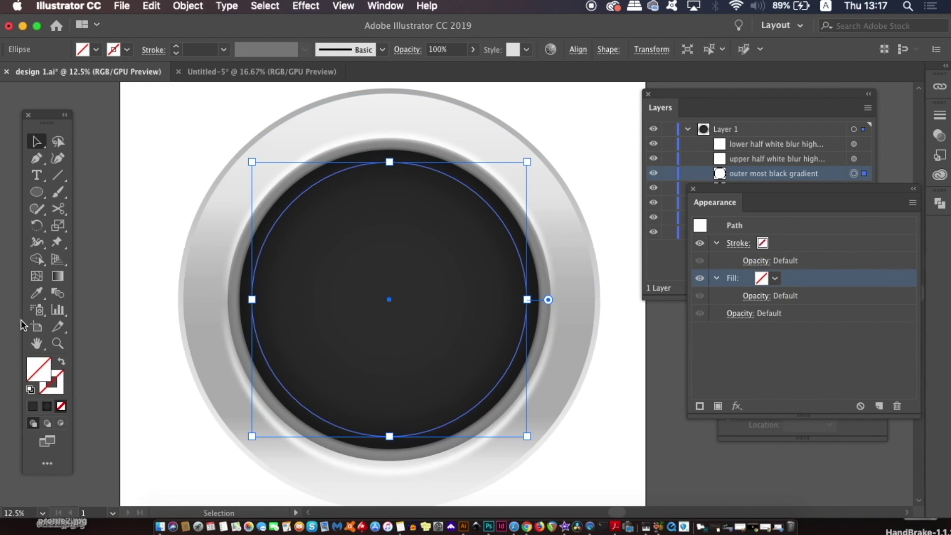
Give the empty copy a 20 pt white (FFFFFF) stroke and shrink the ring slightly.
{"action": "double_click", "coordinate": [48, 380]}
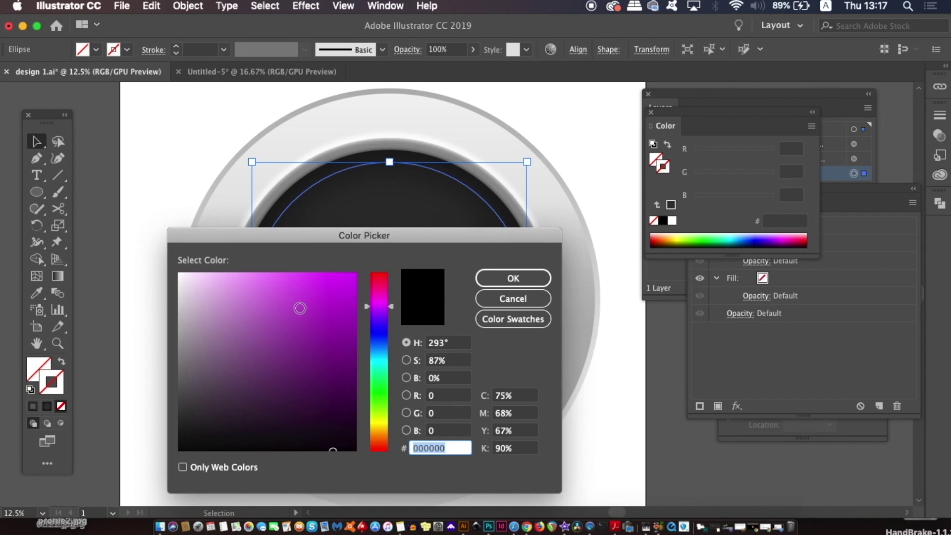
{"action": "type", "text": "FFFFFF"}
{"action": "left_click", "coordinate": [507, 276]}
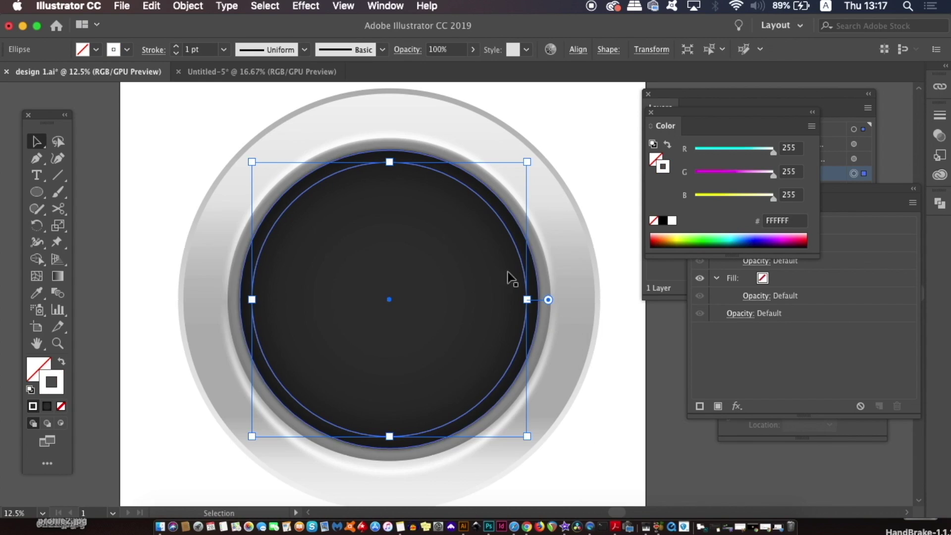
{"action": "left_click", "coordinate": [224, 49]}
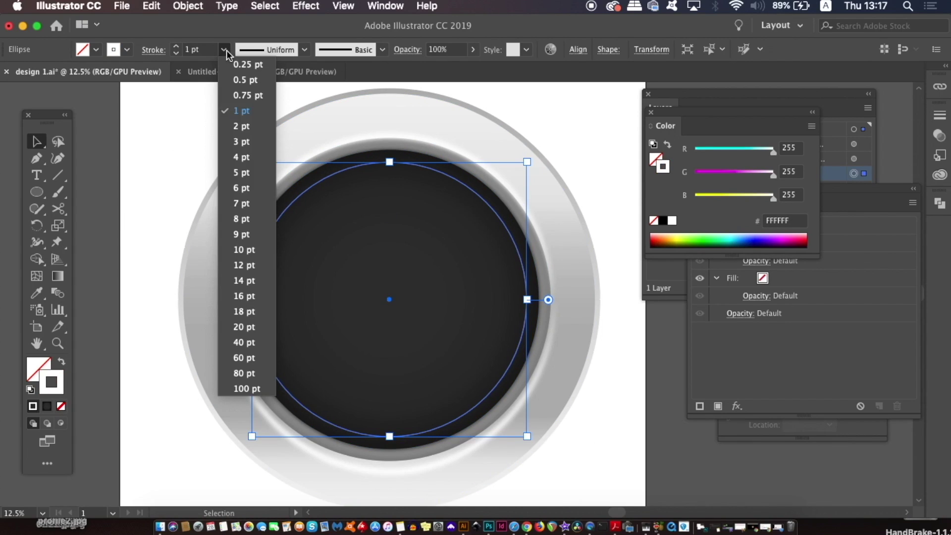
{"action": "left_click", "coordinate": [243, 325]}
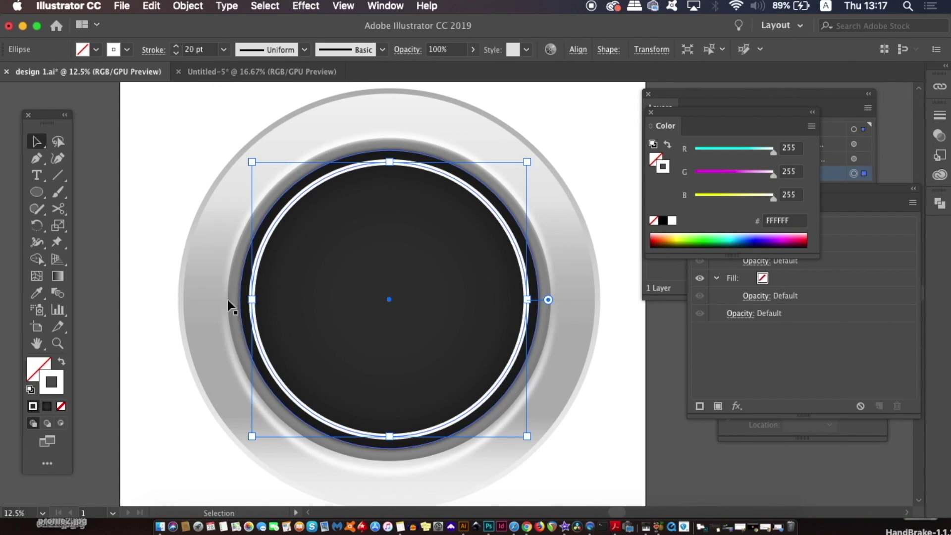
{"action": "left_click", "coordinate": [143, 165]}
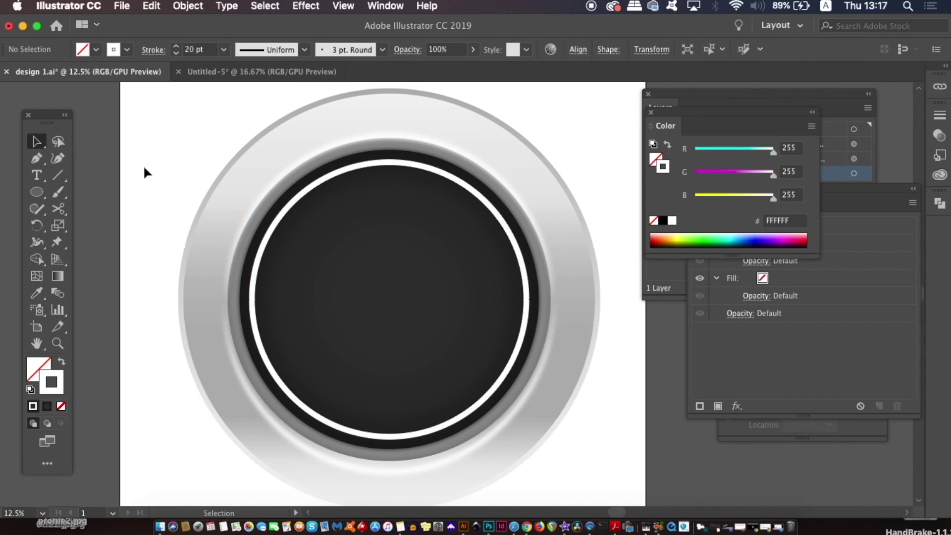
{"action": "left_click", "coordinate": [398, 161]}
{"action": "left_click_drag", "start_coordinate": [537, 161], "coordinate": [522, 164]}
Cut the white ring at its left and right points and delete the lower half.
{"action": "key", "text": "c"}
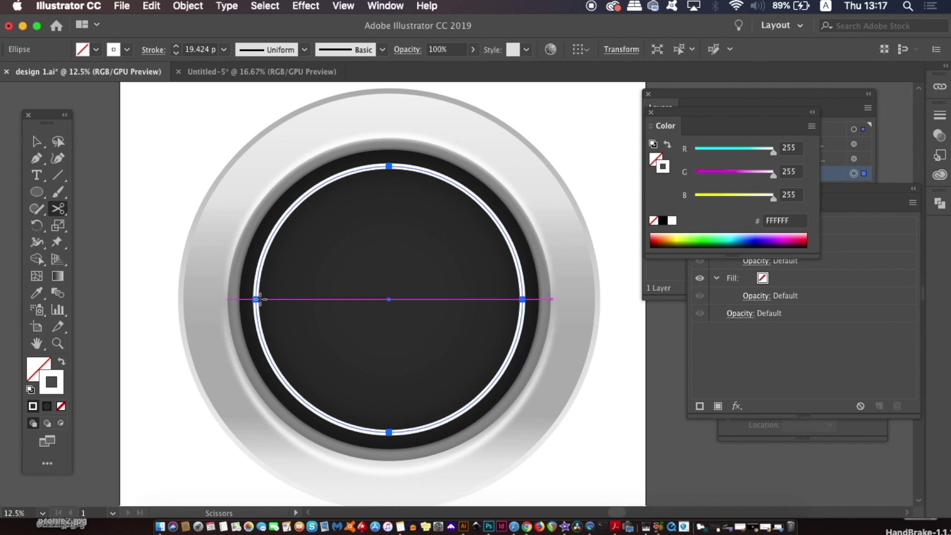
{"action": "left_click", "coordinate": [255, 299]}
{"action": "left_click", "coordinate": [522, 299]}
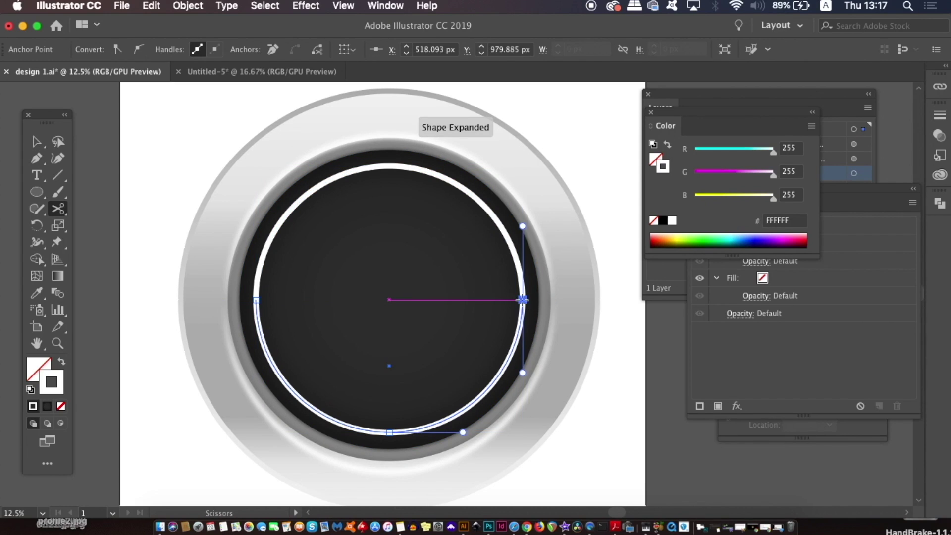
{"action": "key", "text": "v"}
{"action": "left_click", "coordinate": [502, 372]}
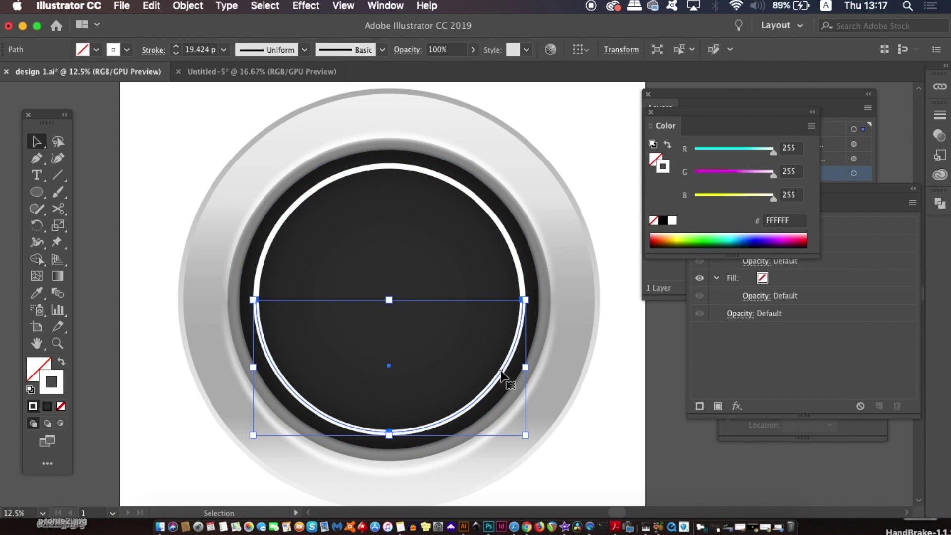
{"action": "key", "text": "Delete"}
Apply the tapered Width Profile 1 to the remaining upper arc.
{"action": "left_click", "coordinate": [518, 259]}
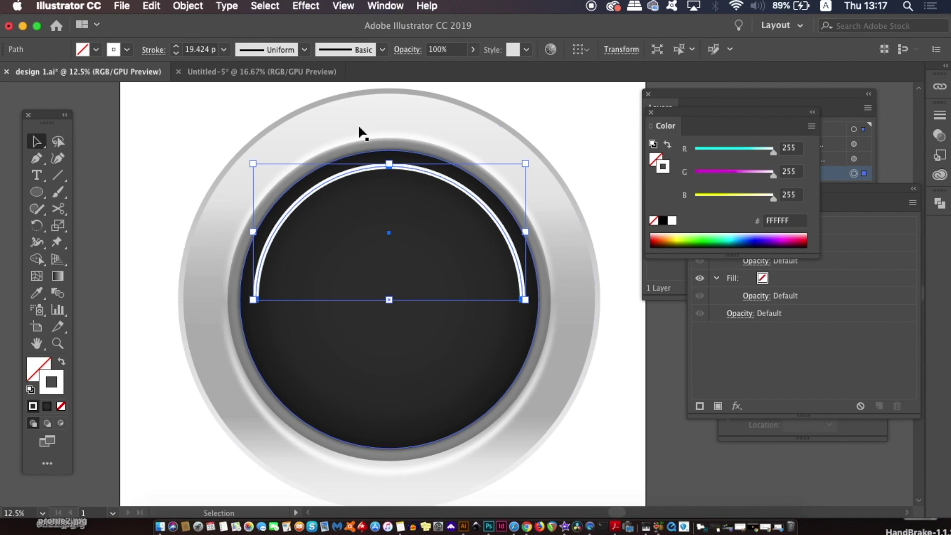
{"action": "left_click", "coordinate": [304, 49]}
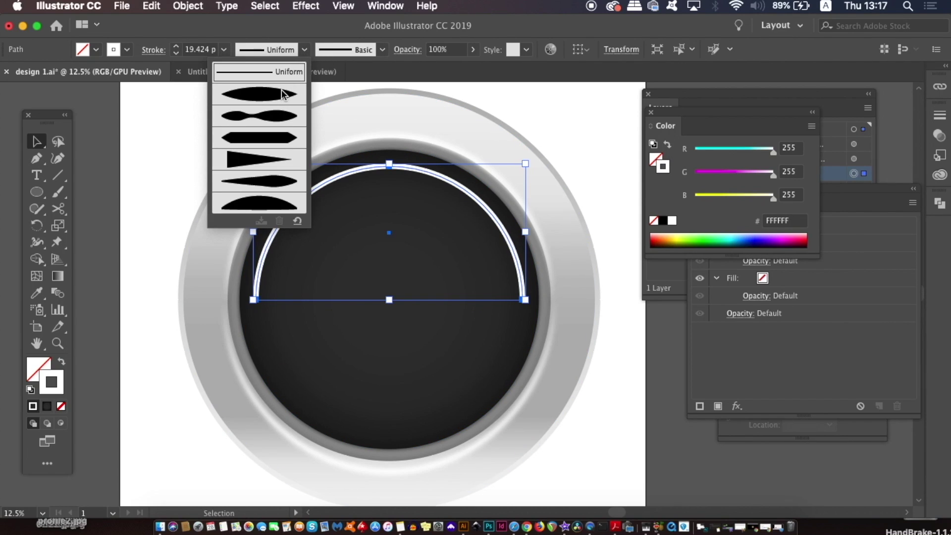
{"action": "left_click", "coordinate": [281, 94]}
{"action": "left_click", "coordinate": [192, 139]}
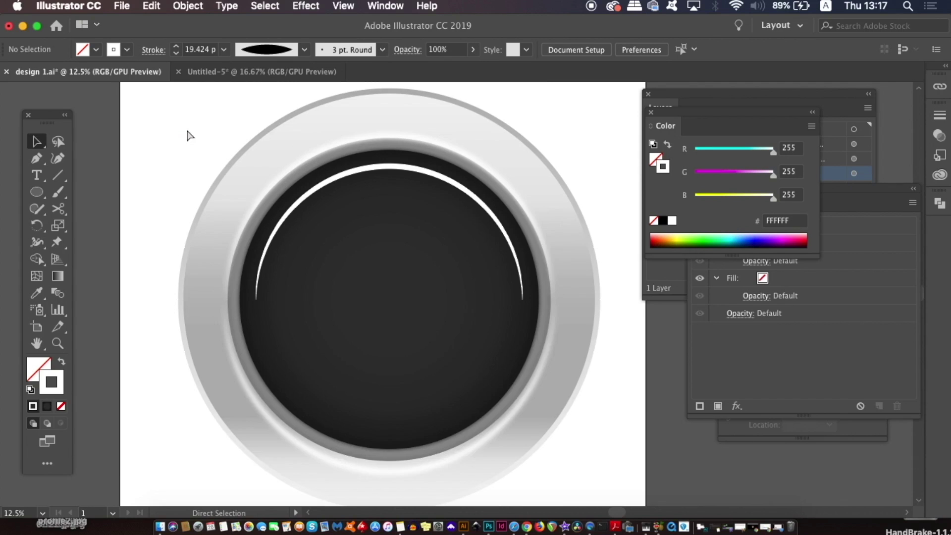
{"action": "key", "text": "ctrl+equal"}
{"action": "left_click_drag", "start_coordinate": [270, 186], "coordinate": [283, 226]}
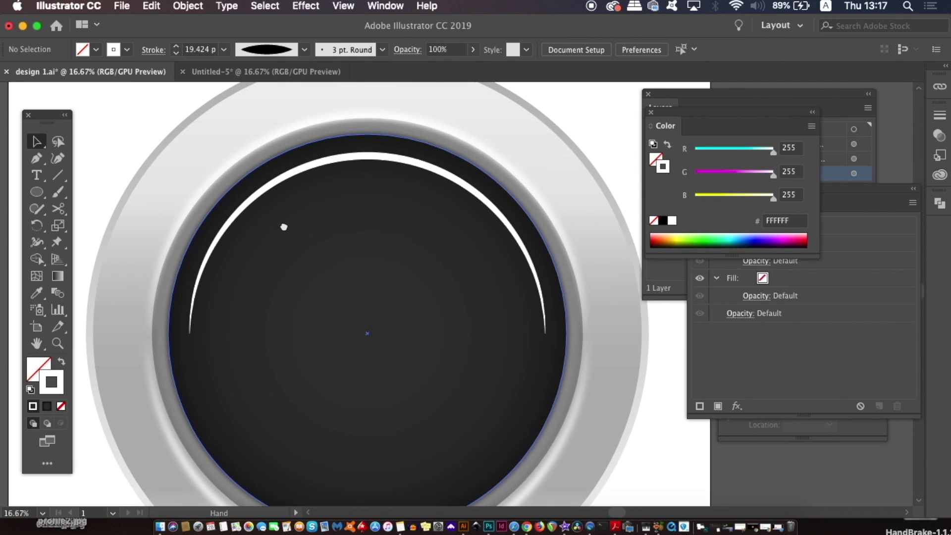
{"action": "left_click", "coordinate": [318, 168]}
Give the arc's stroke a linear gradient with both stops set to white.
{"action": "left_click", "coordinate": [47, 406]}
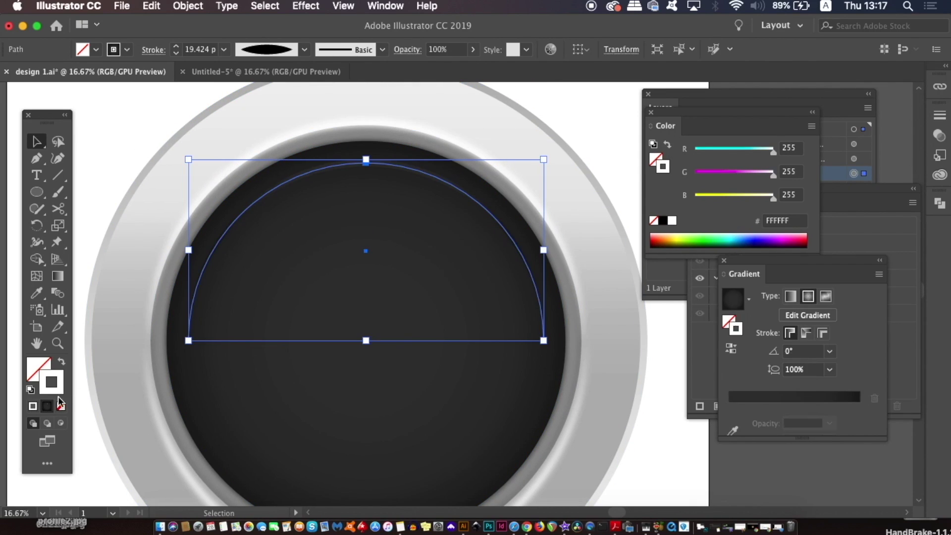
{"action": "left_click", "coordinate": [790, 295]}
{"action": "double_click", "coordinate": [859, 407]}
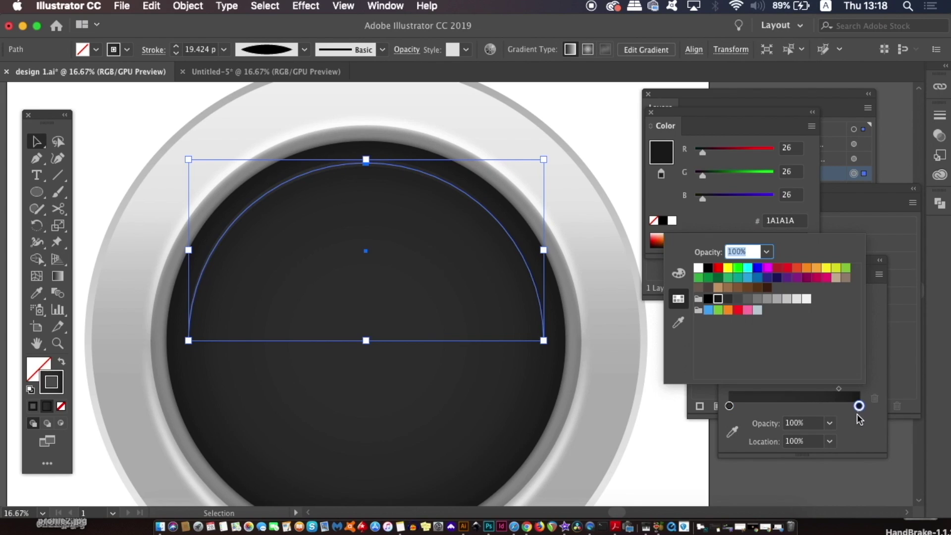
{"action": "left_click", "coordinate": [683, 272]}
{"action": "left_click", "coordinate": [681, 299]}
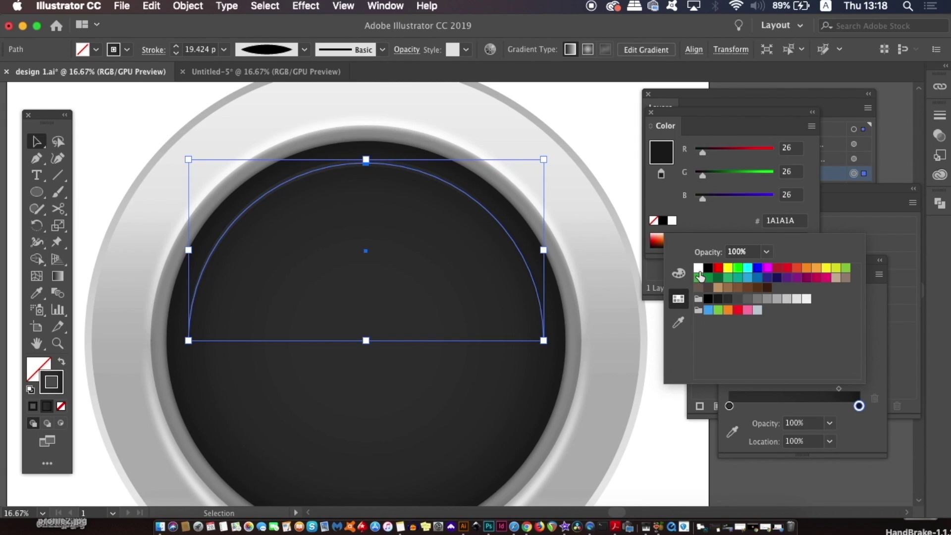
{"action": "left_click", "coordinate": [699, 270]}
{"action": "left_click", "coordinate": [729, 406]}
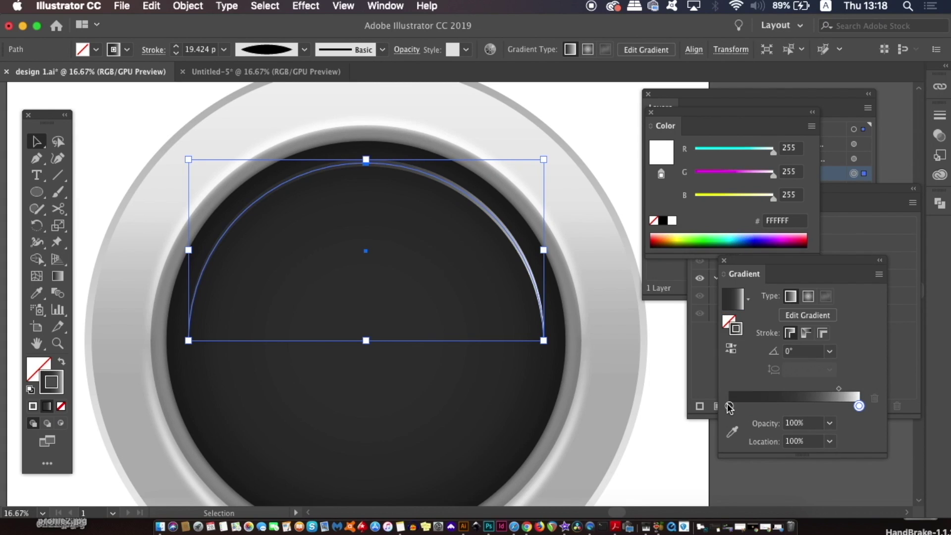
{"action": "double_click", "coordinate": [729, 406]}
{"action": "left_click", "coordinate": [699, 269]}
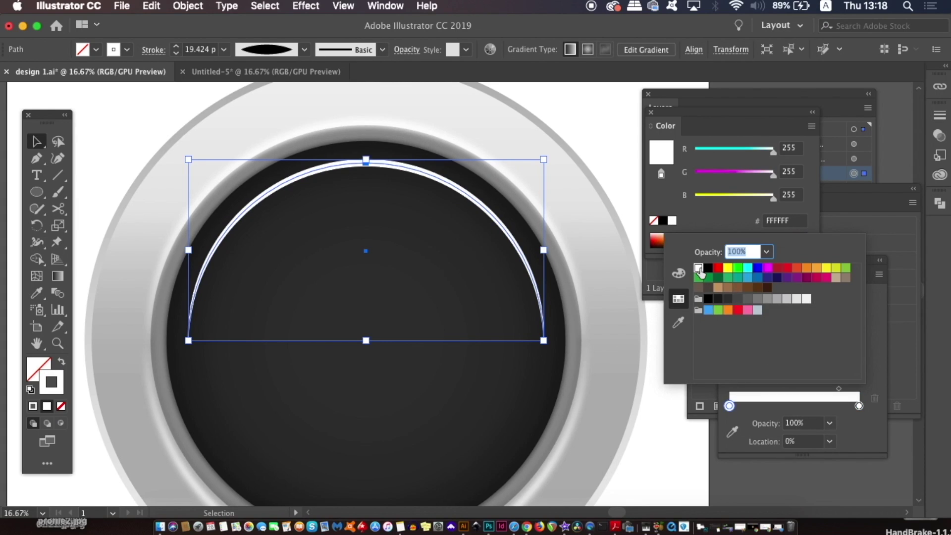
{"action": "left_click", "coordinate": [881, 357]}
Angle the gradient at -90°, make the right stop transparent, and shift the midpoint left.
{"action": "left_click", "coordinate": [831, 351]}
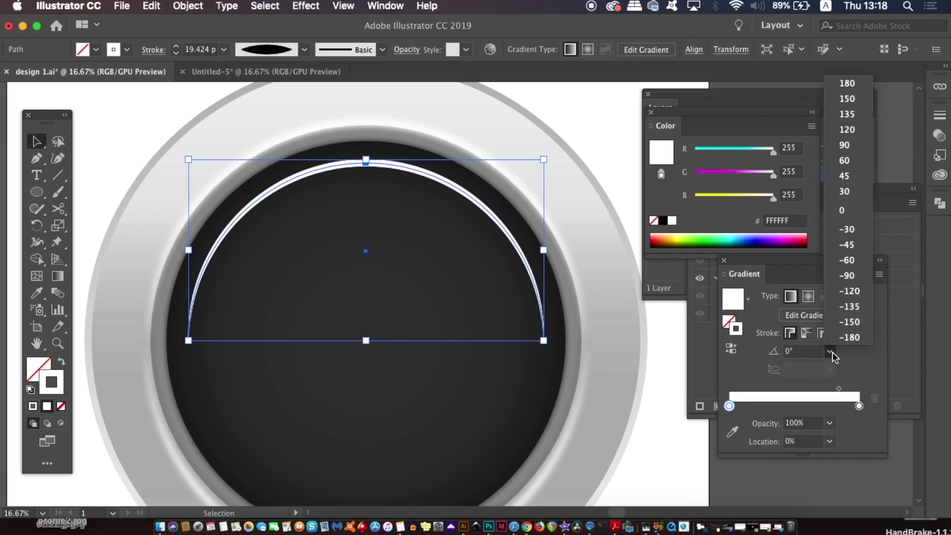
{"action": "left_click", "coordinate": [860, 272]}
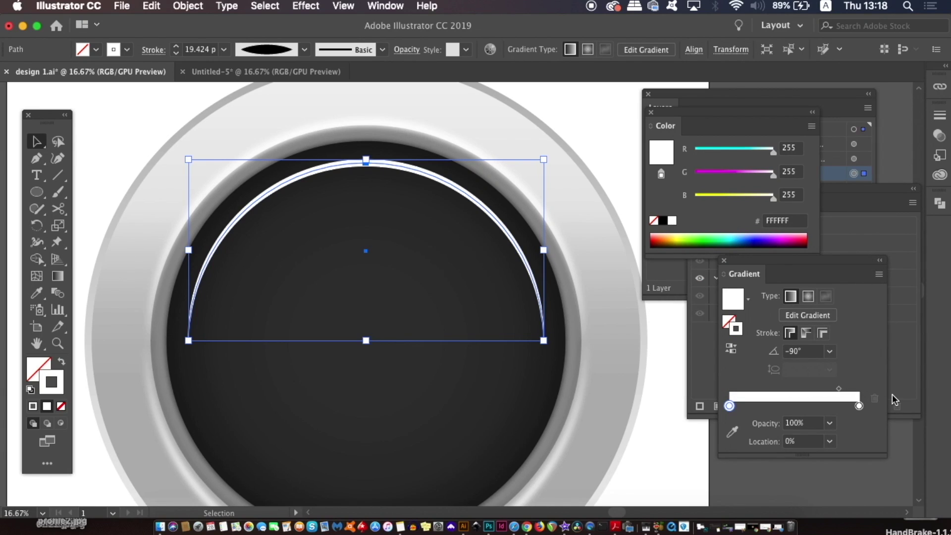
{"action": "left_click_drag", "start_coordinate": [839, 388], "coordinate": [819, 389]}
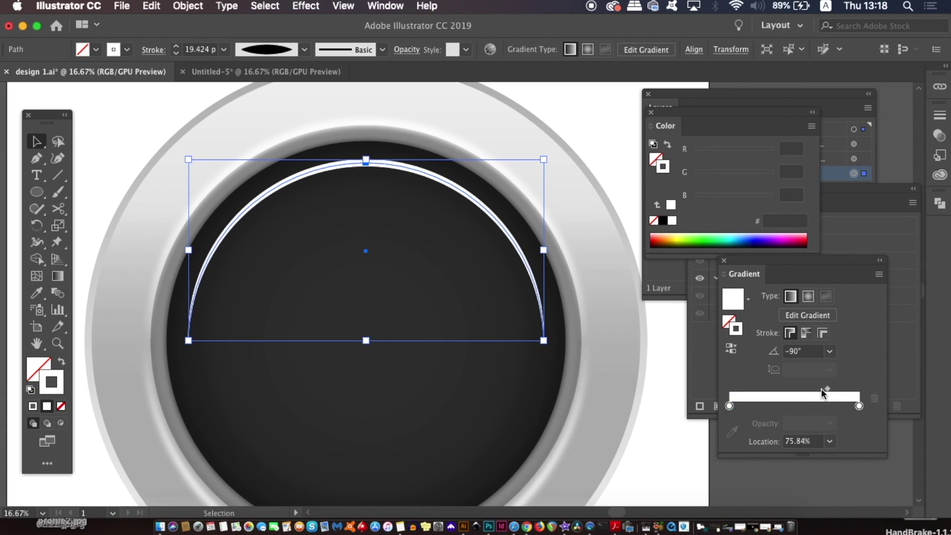
{"action": "left_click", "coordinate": [859, 406]}
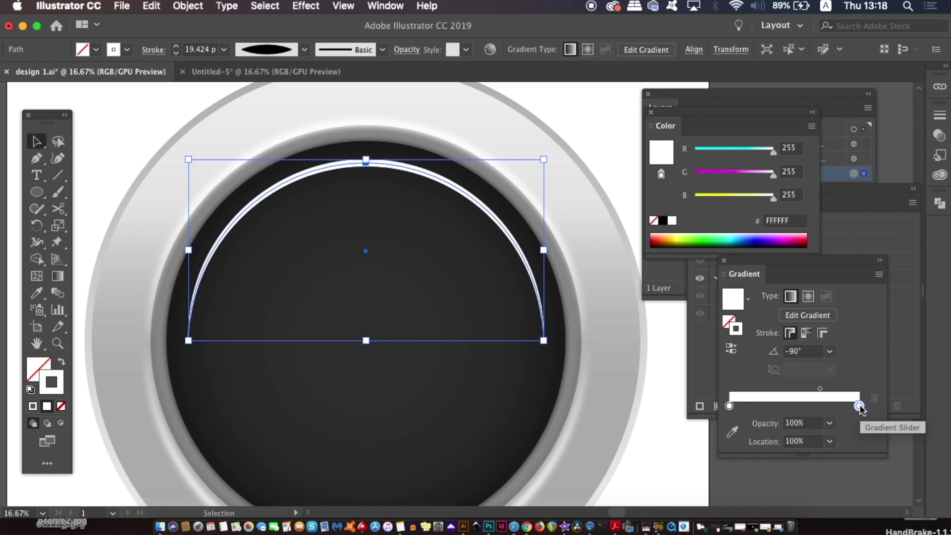
{"action": "left_click", "coordinate": [829, 423]}
{"action": "left_click", "coordinate": [866, 258]}
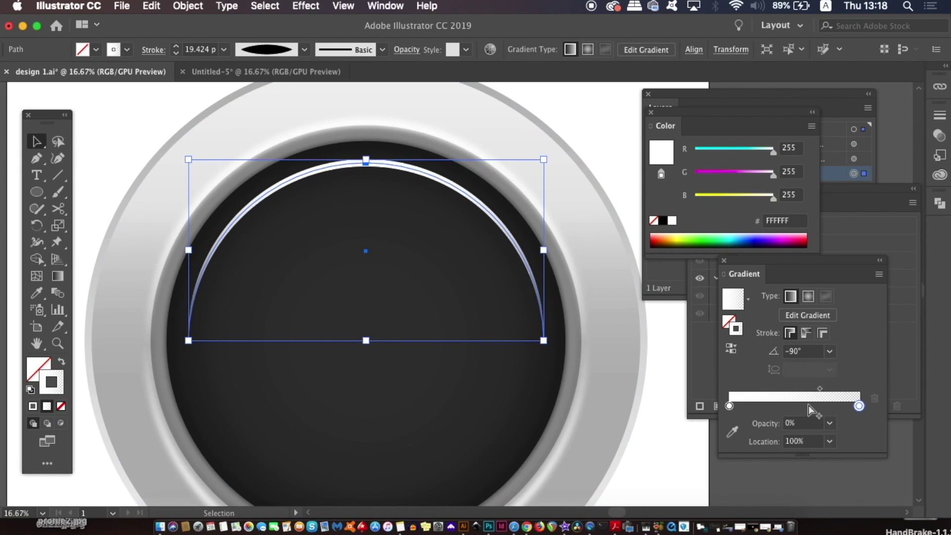
{"action": "left_click_drag", "start_coordinate": [820, 389], "coordinate": [773, 389]}
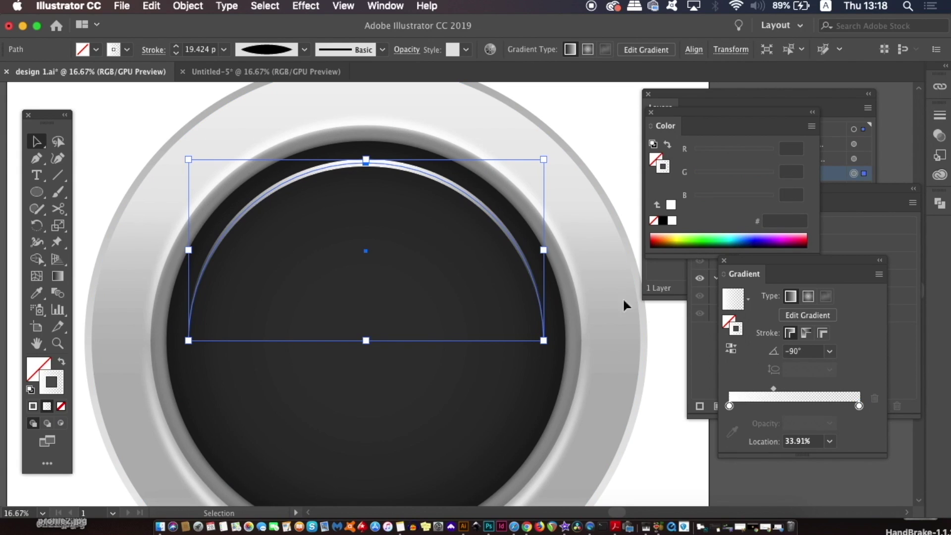
{"action": "left_click", "coordinate": [595, 124]}
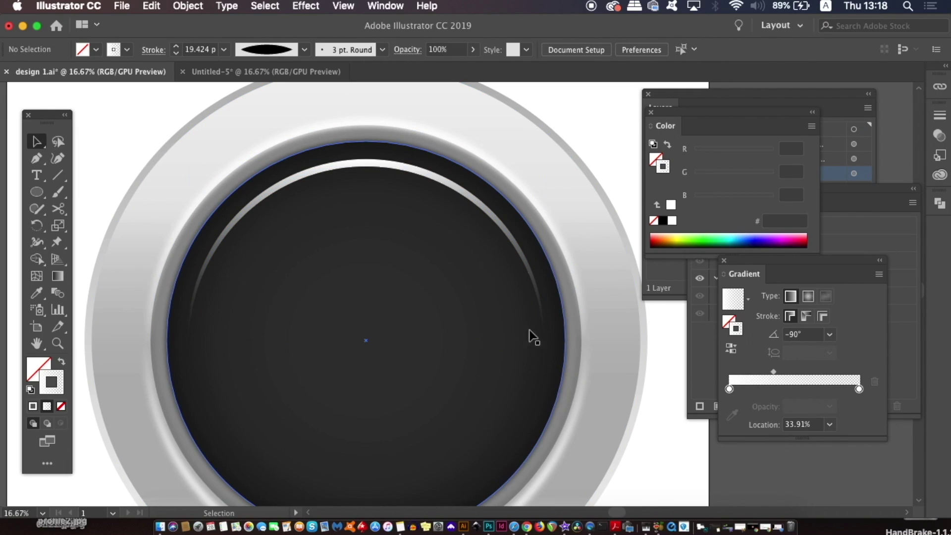
{"action": "left_click", "coordinate": [479, 216]}
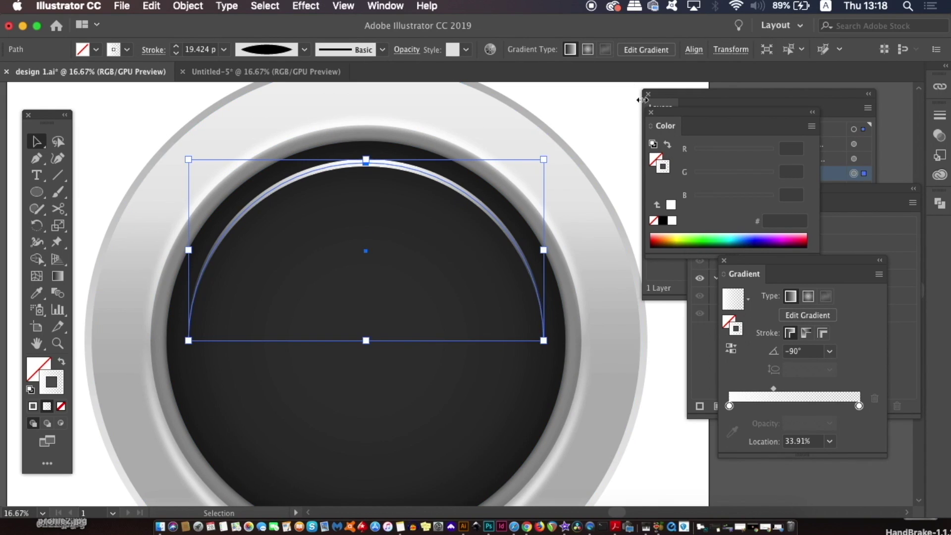
Rename the 'outer most black gradient' layer to 'thick upper white blur' and reselect the arc.
{"action": "left_click", "coordinate": [658, 107]}
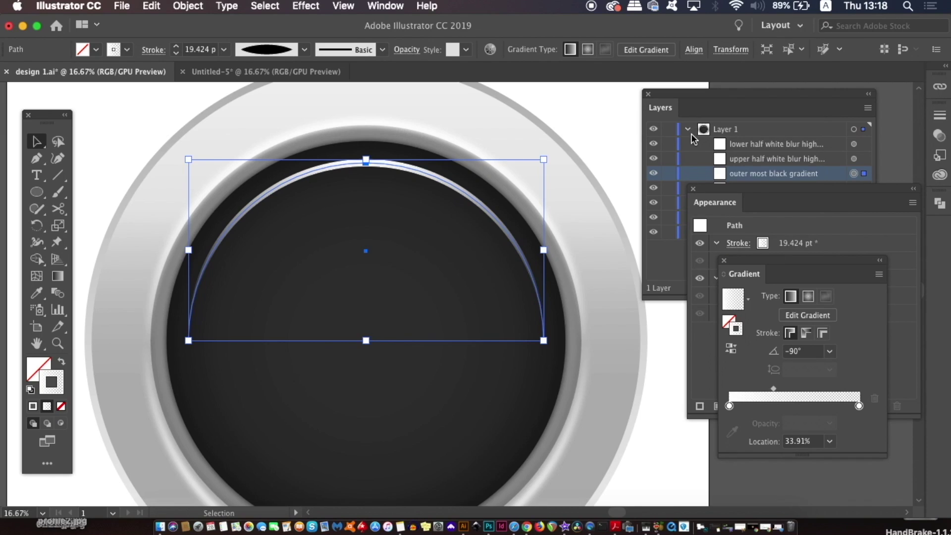
{"action": "left_click", "coordinate": [693, 188]}
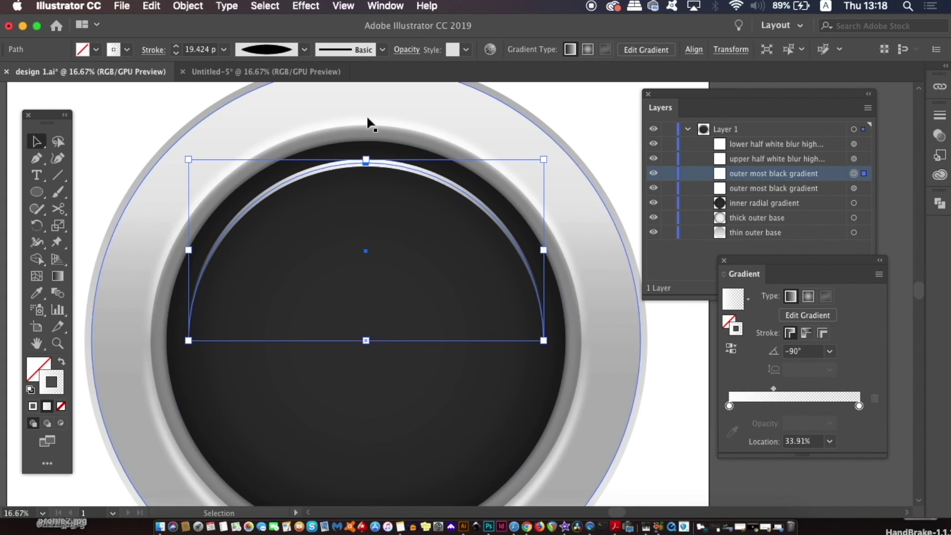
{"action": "double_click", "coordinate": [773, 174]}
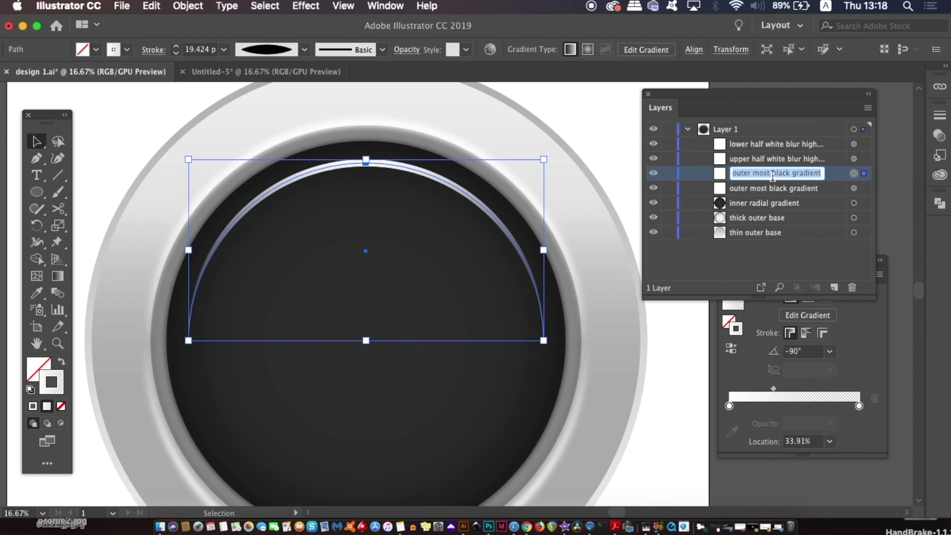
{"action": "type", "text": "thick upper white blur"}
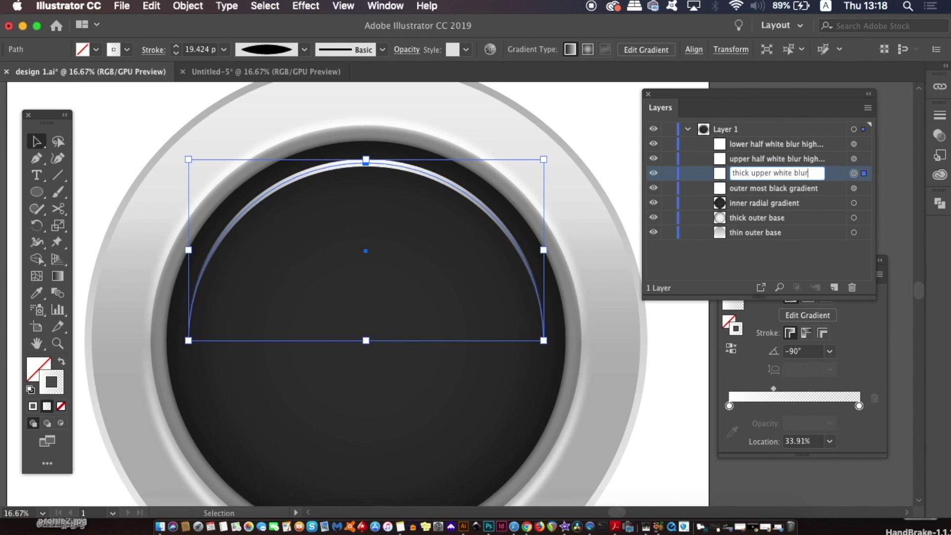
{"action": "key", "text": "Return"}
{"action": "left_click", "coordinate": [605, 121]}
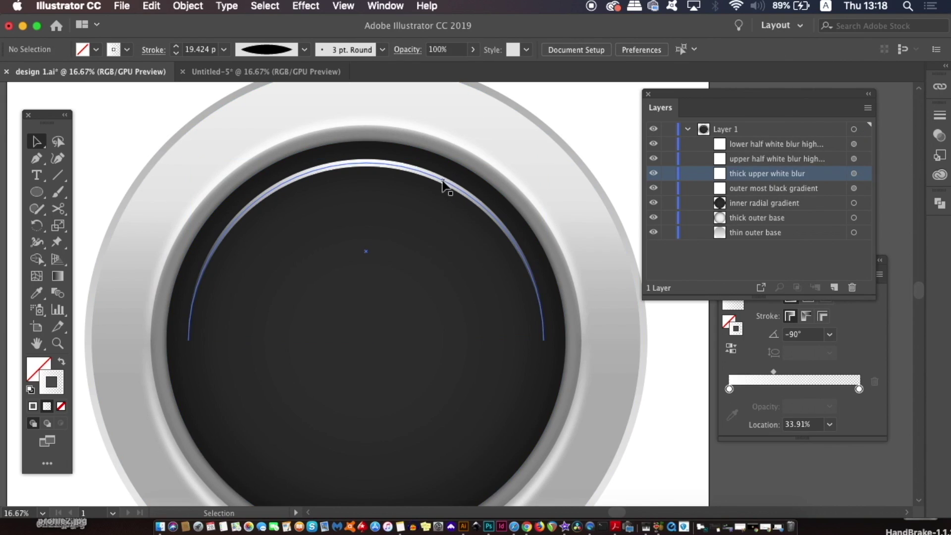
{"action": "left_click", "coordinate": [446, 185]}
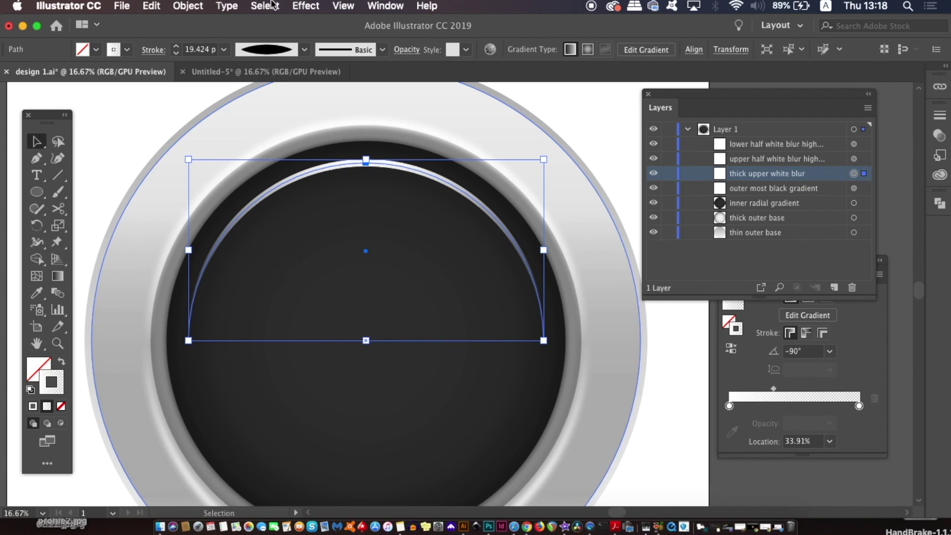
Apply a Gaussian Blur of about 16 pixels to the upper white arc.
{"action": "left_click", "coordinate": [305, 5]}
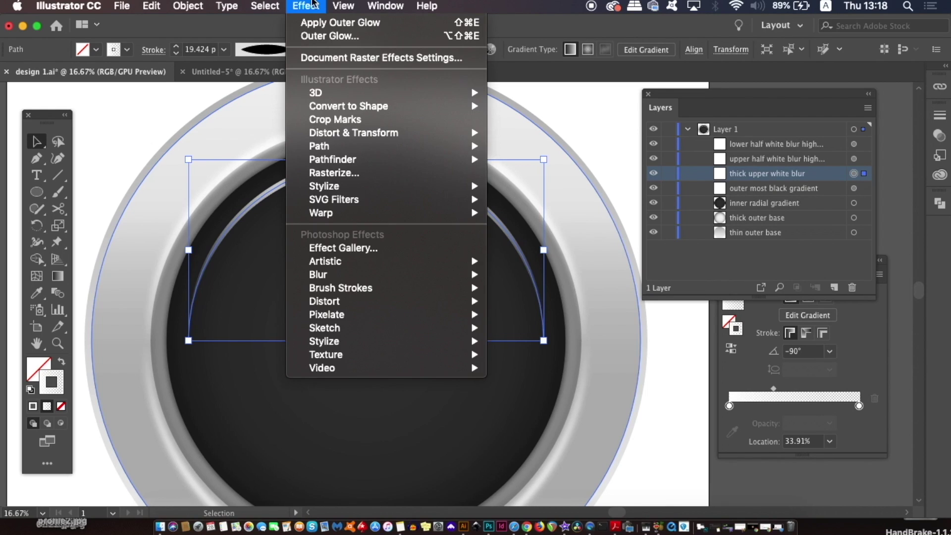
{"action": "mouse_move", "coordinate": [318, 274]}
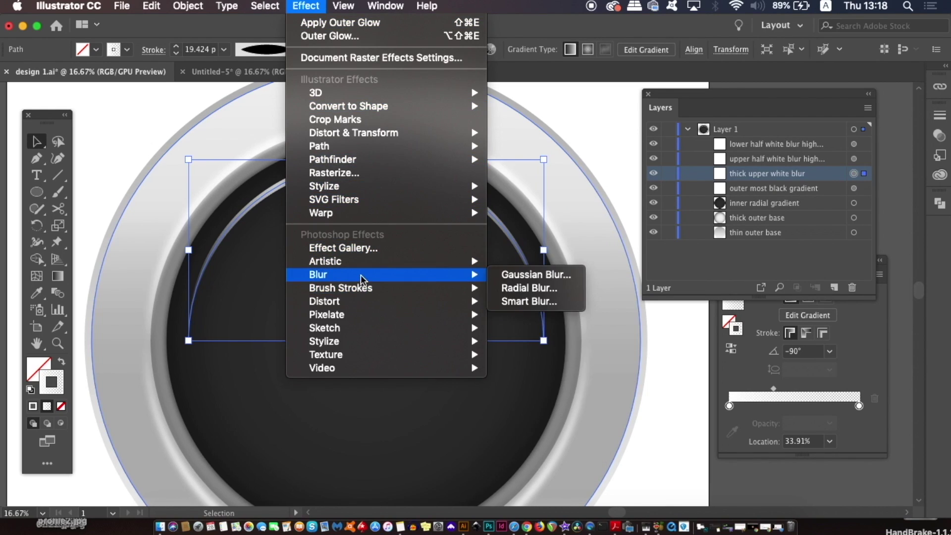
{"action": "left_click", "coordinate": [547, 275]}
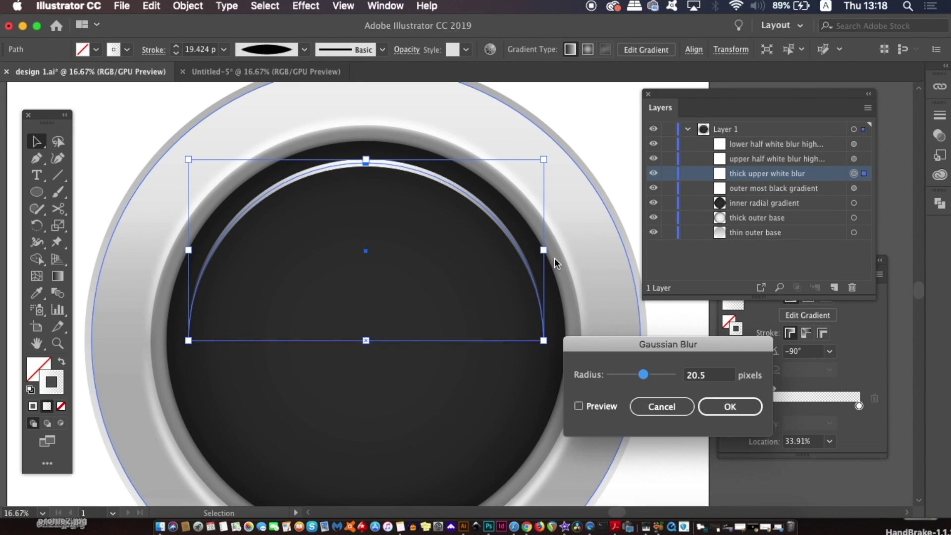
{"action": "left_click", "coordinate": [596, 405]}
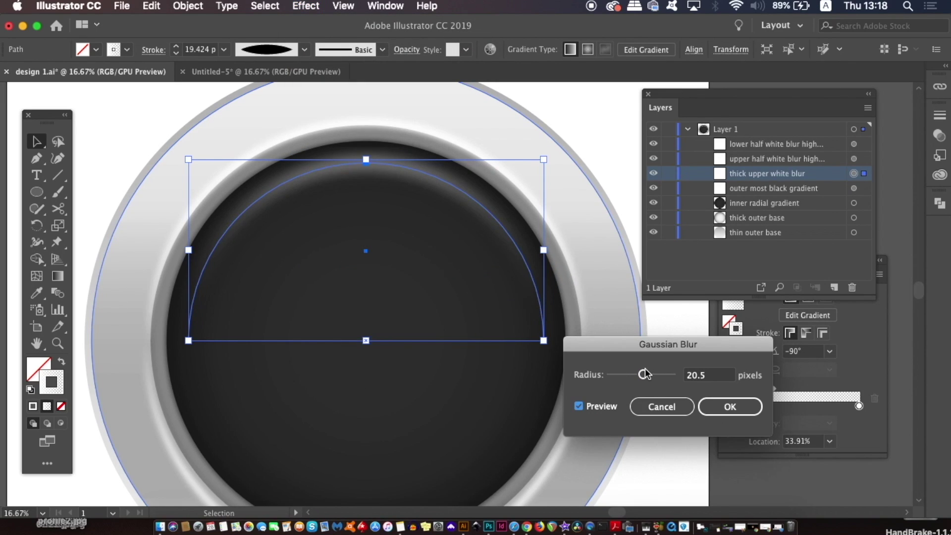
{"action": "left_click_drag", "start_coordinate": [644, 376], "coordinate": [644, 377]}
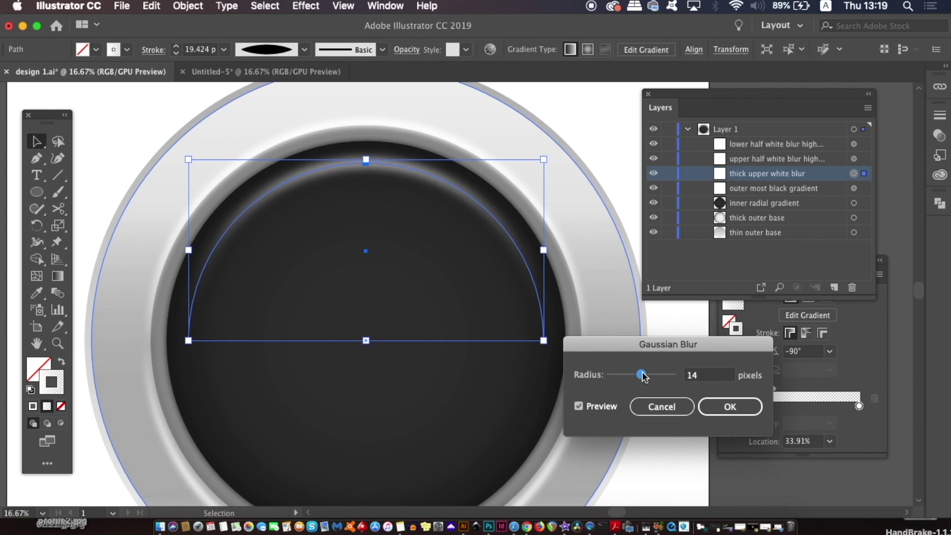
{"action": "left_click_drag", "start_coordinate": [643, 376], "coordinate": [643, 376]}
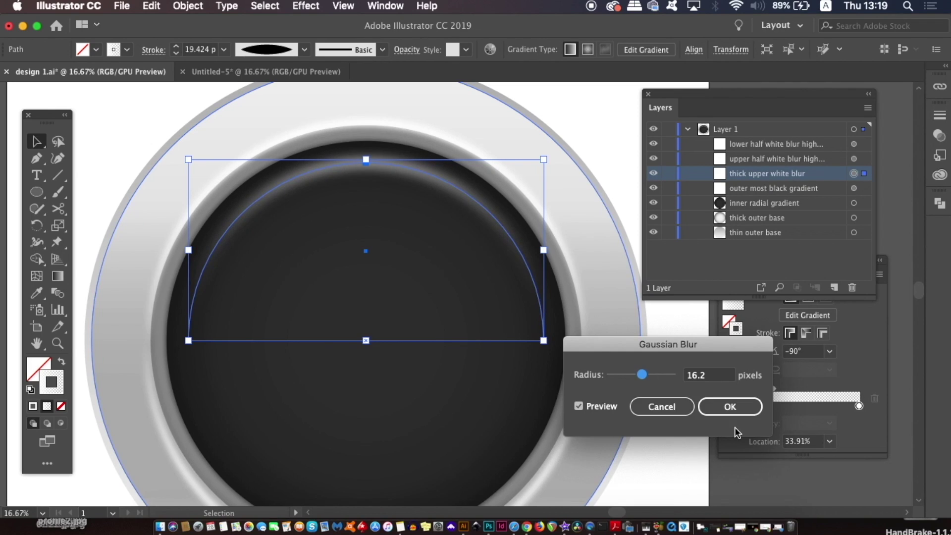
{"action": "left_click", "coordinate": [730, 409]}
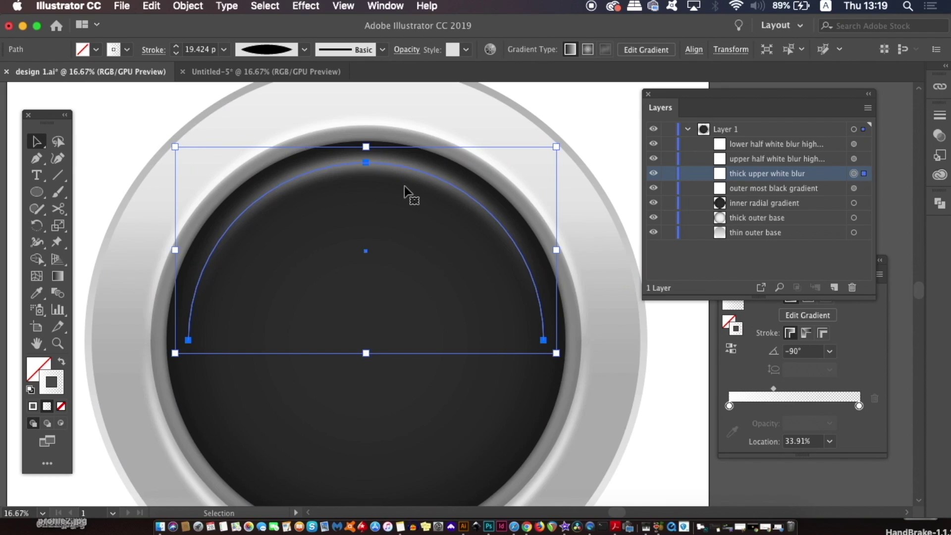
Thicken the arc's stroke slightly and scale it down about its centre inside the rim.
{"action": "left_click", "coordinate": [175, 46]}
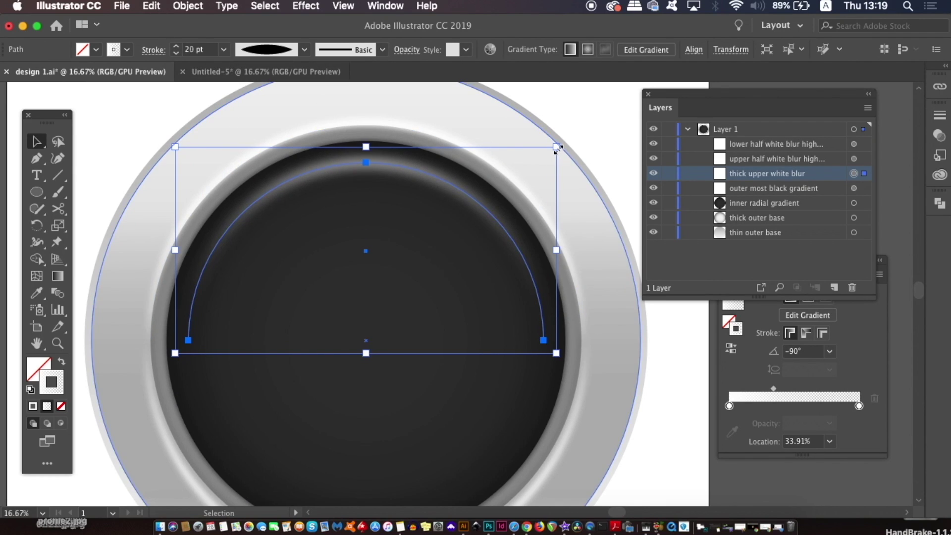
{"action": "left_click_drag", "start_coordinate": [556, 146], "coordinate": [552, 149]}
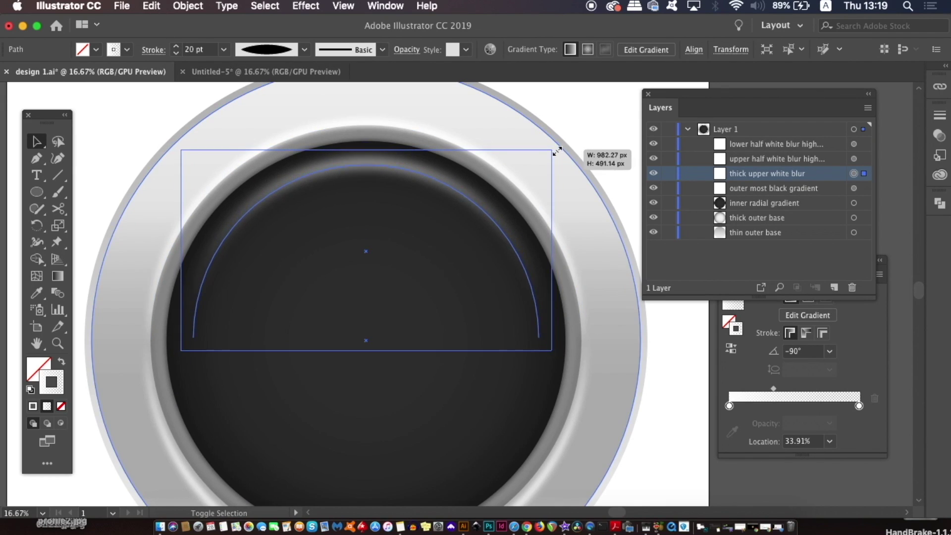
{"action": "left_click", "coordinate": [605, 119]}
{"action": "key", "text": "super+minus"}
{"action": "key", "text": "super+minus"}
{"action": "key", "text": "super+minus"}
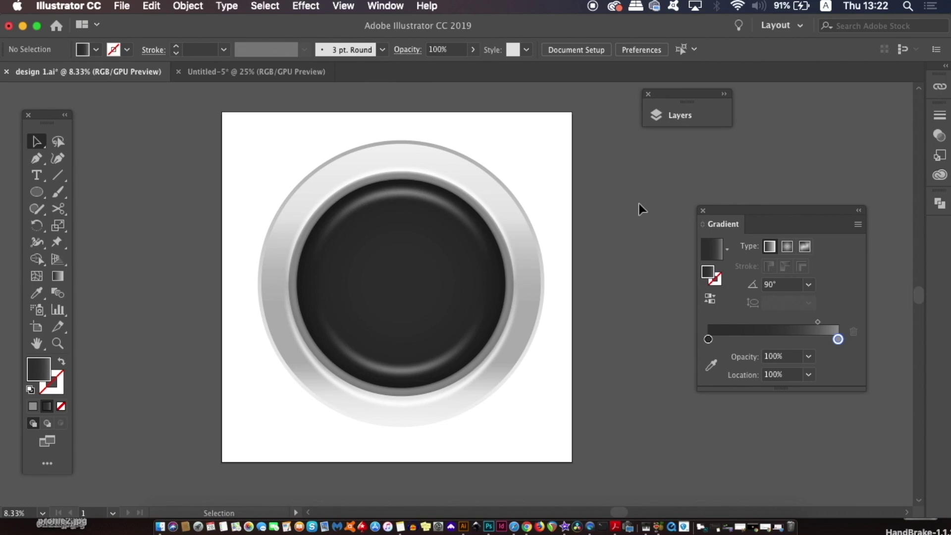
{"action": "key", "text": "super+plus"}
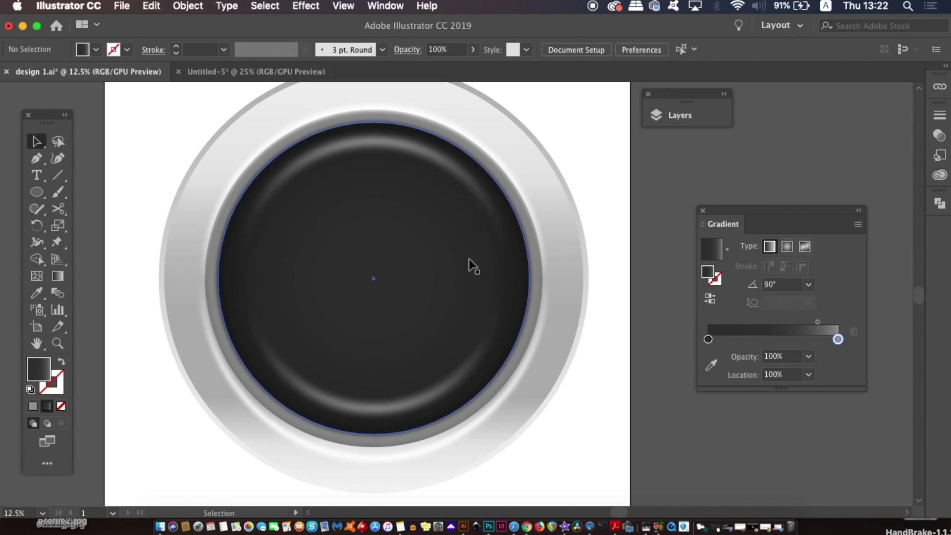
{"action": "left_click", "coordinate": [402, 261]}
Shrink a copy of the inner circle to a 915 px centre cap with a linear gradient fill.
{"action": "key", "text": "a"}
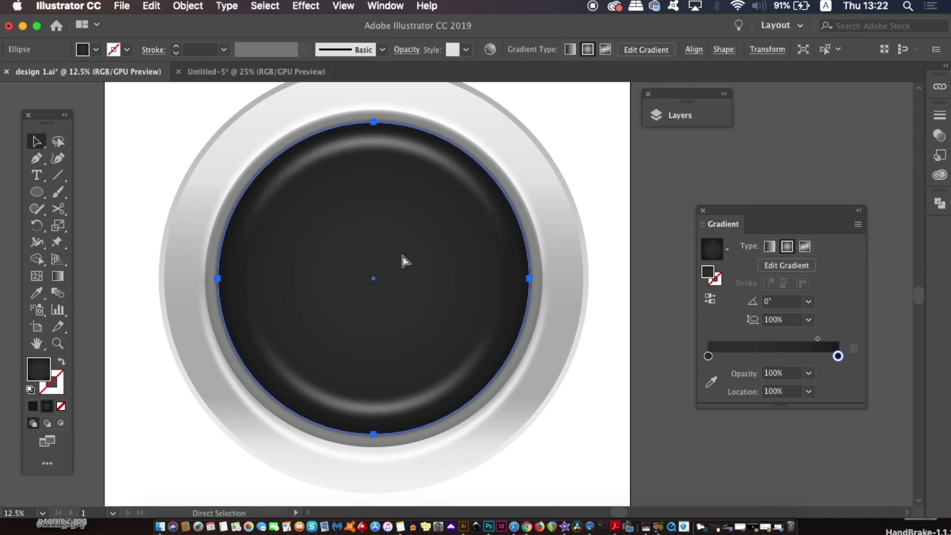
{"action": "key", "text": "v"}
{"action": "key", "text": "a"}
{"action": "key", "text": "v"}
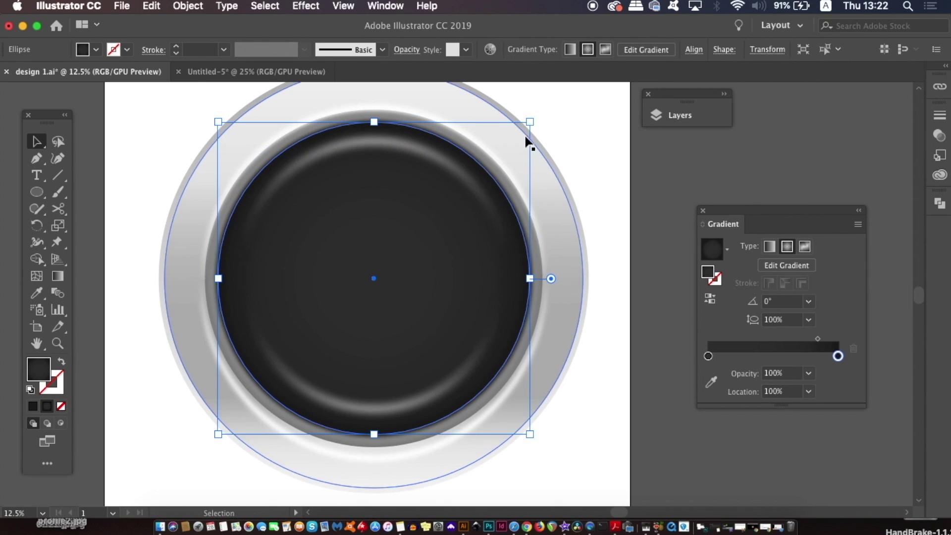
{"action": "key", "text": "shift"}
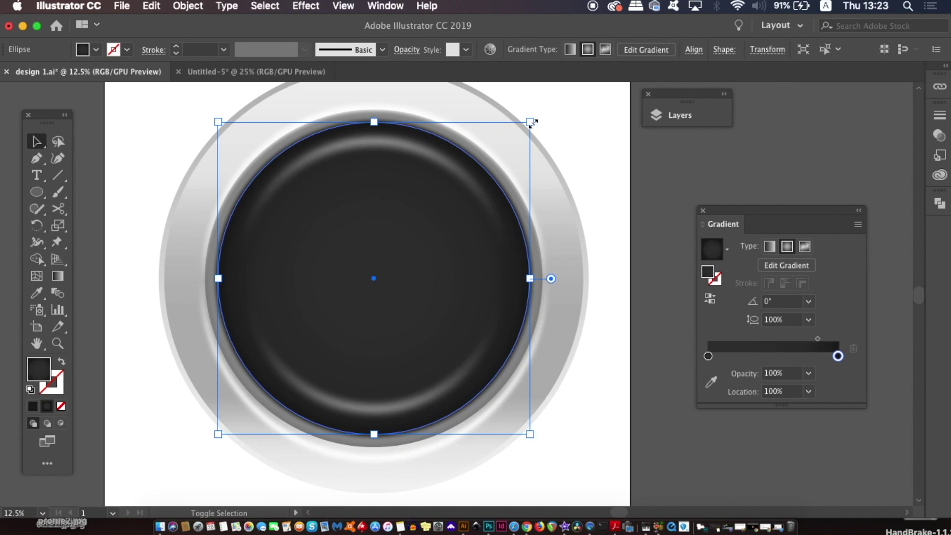
{"action": "left_click_drag", "start_coordinate": [531, 122], "coordinate": [494, 159]}
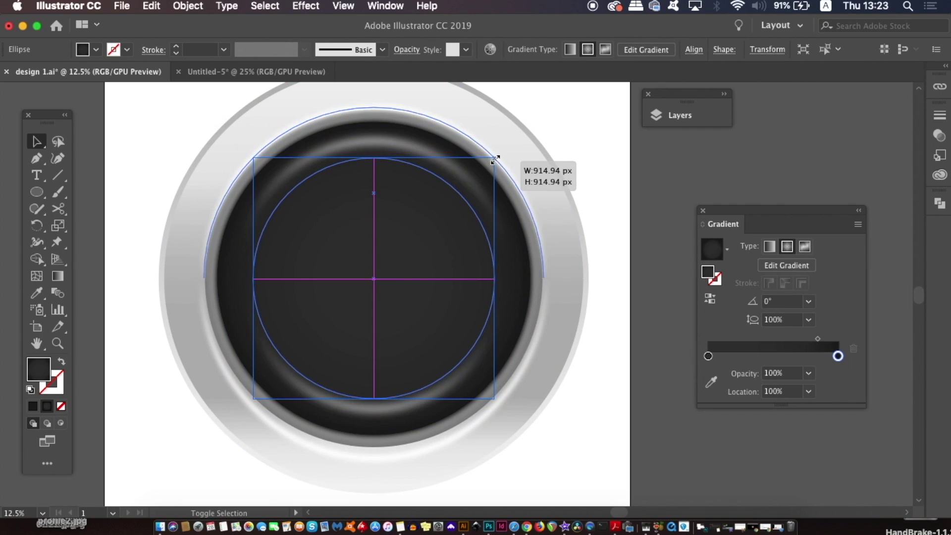
{"action": "left_click_drag", "start_coordinate": [494, 159], "coordinate": [490, 162]}
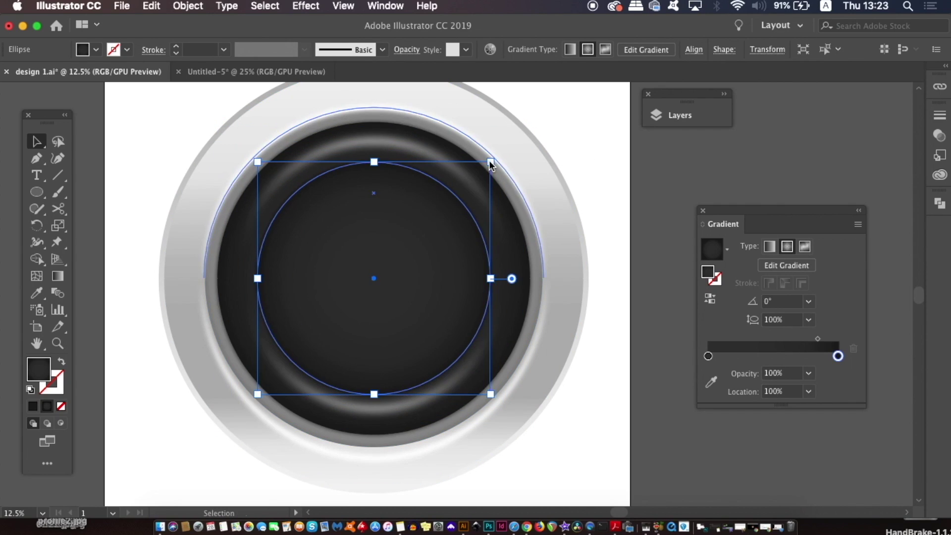
{"action": "left_click", "coordinate": [770, 248]}
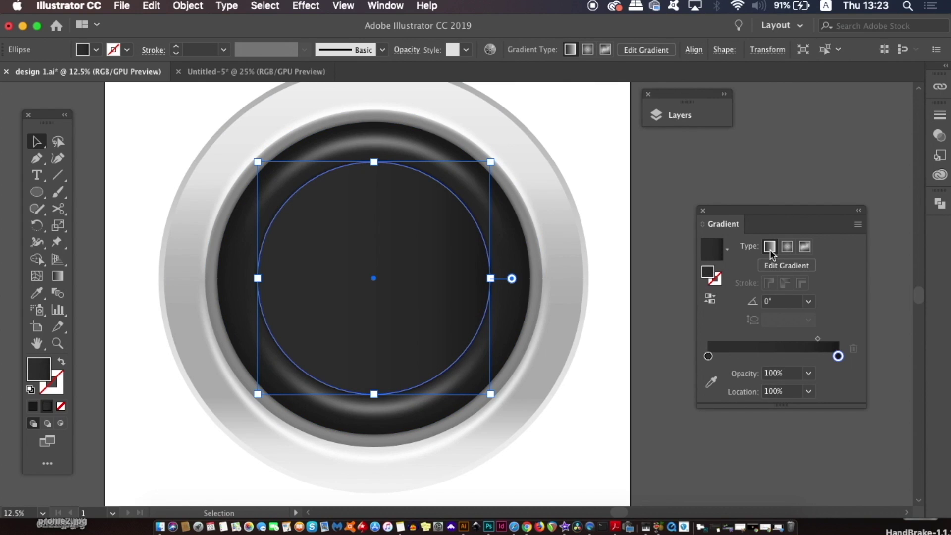
{"action": "left_click", "coordinate": [809, 303]}
Set the cap gradient to -90°, medium grey to near-black, with the midpoint at about 67%.
{"action": "left_click", "coordinate": [831, 227]}
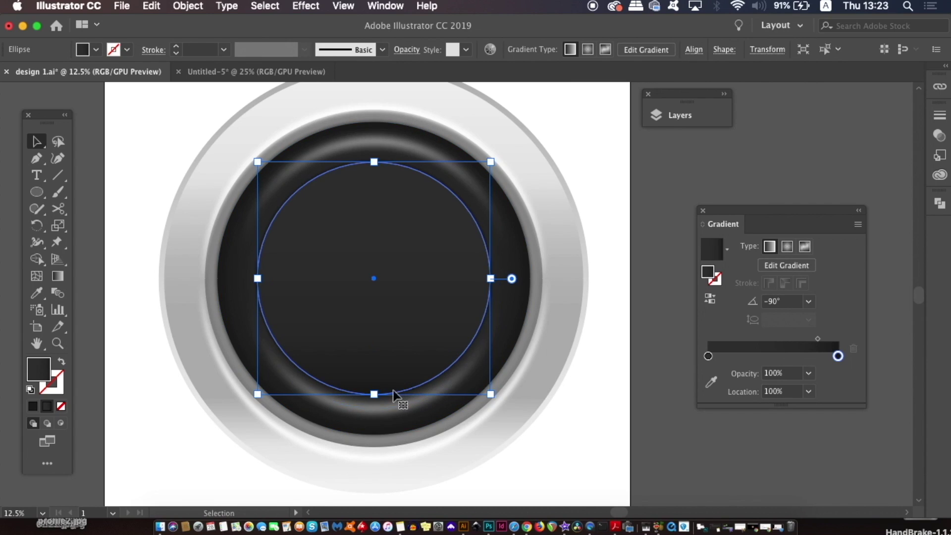
{"action": "double_click", "coordinate": [837, 355]}
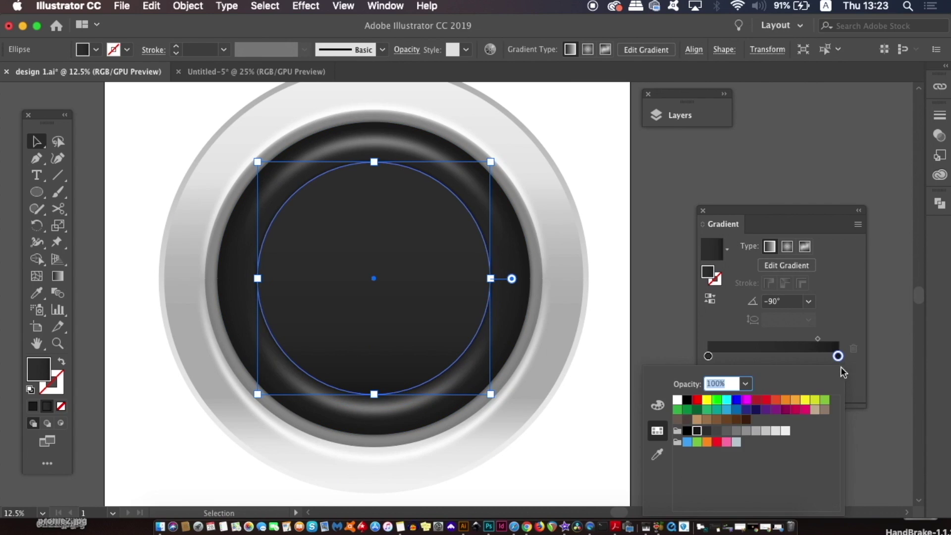
{"action": "left_click", "coordinate": [757, 431]}
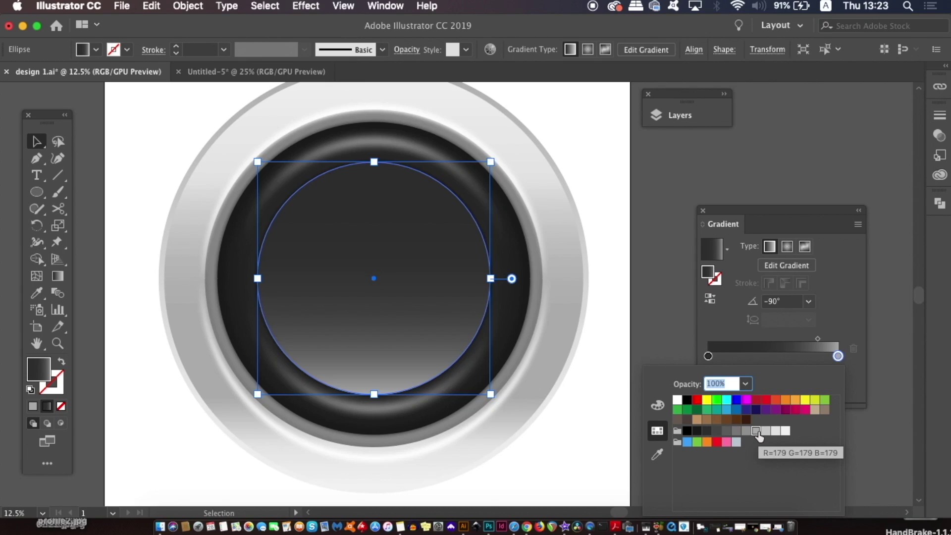
{"action": "left_click", "coordinate": [746, 431]}
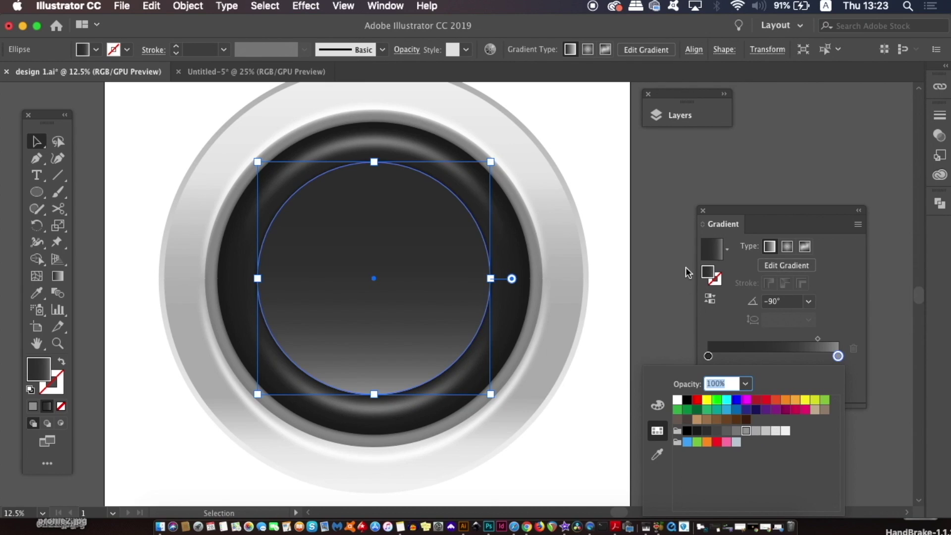
{"action": "left_click", "coordinate": [709, 355]}
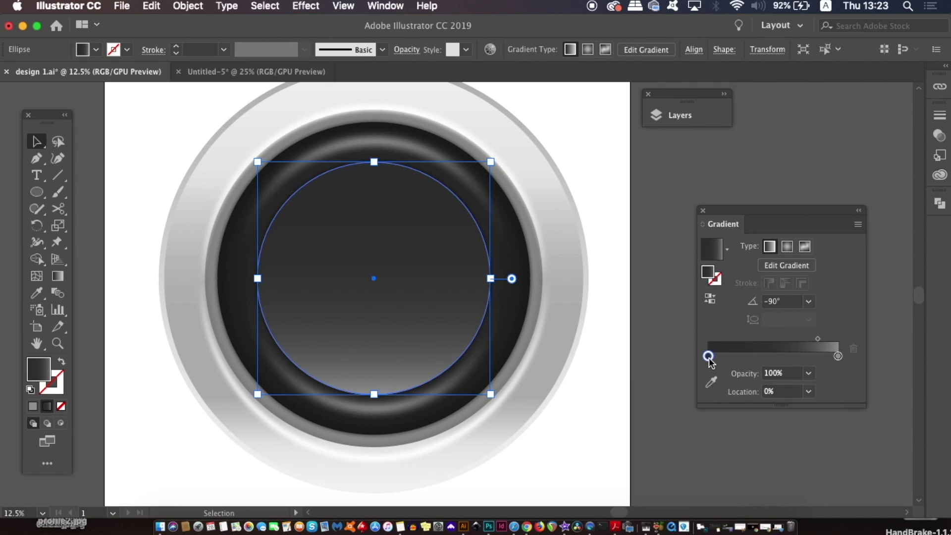
{"action": "double_click", "coordinate": [708, 355]}
{"action": "left_click", "coordinate": [697, 430]}
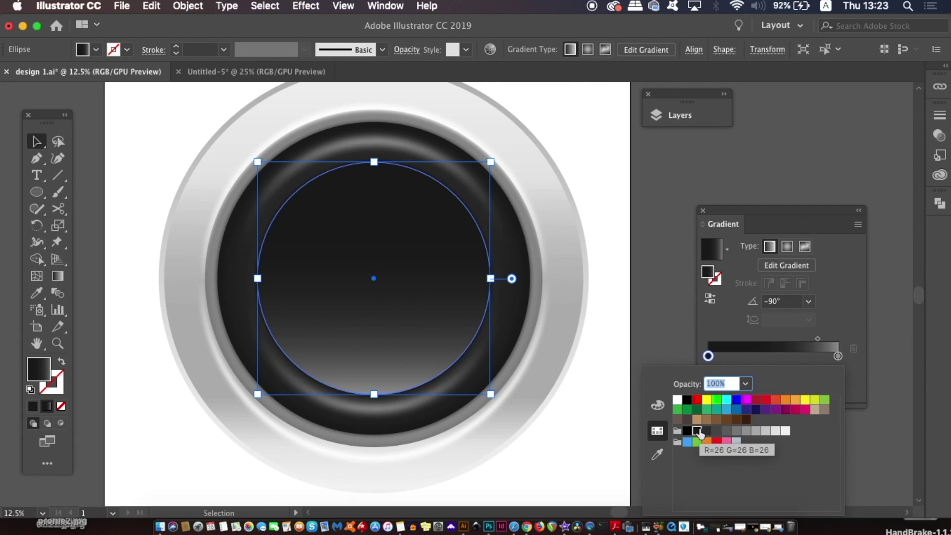
{"action": "left_click_drag", "start_coordinate": [818, 340], "coordinate": [790, 339]}
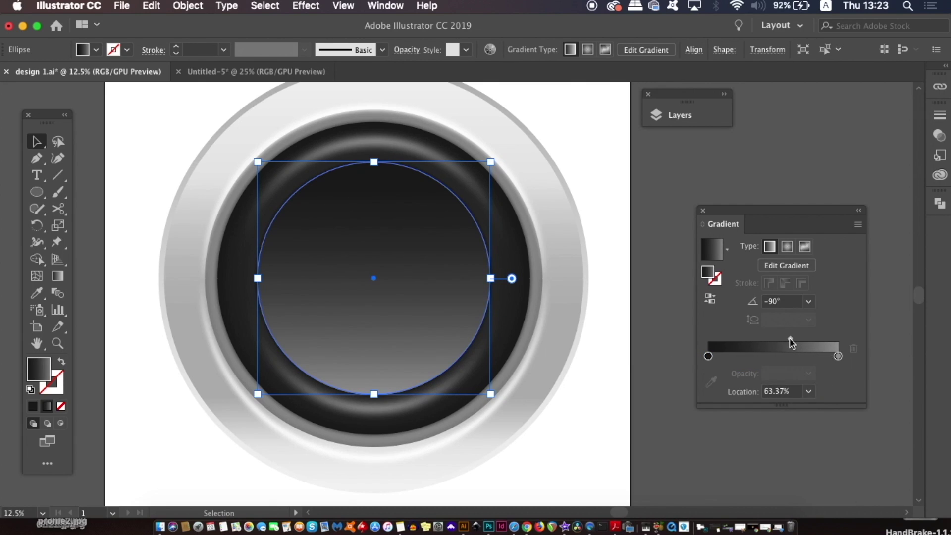
{"action": "left_click", "coordinate": [650, 338]}
Change the cap gradient's dark stop from near-black to a dark grey.
{"action": "key", "text": "ctrl+minus"}
{"action": "key", "text": "ctrl+plus"}
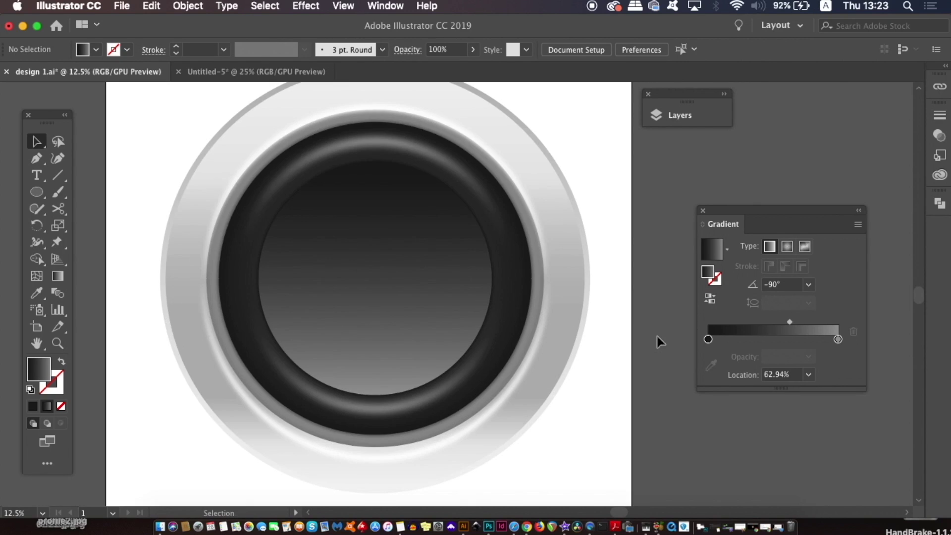
{"action": "left_click", "coordinate": [441, 277]}
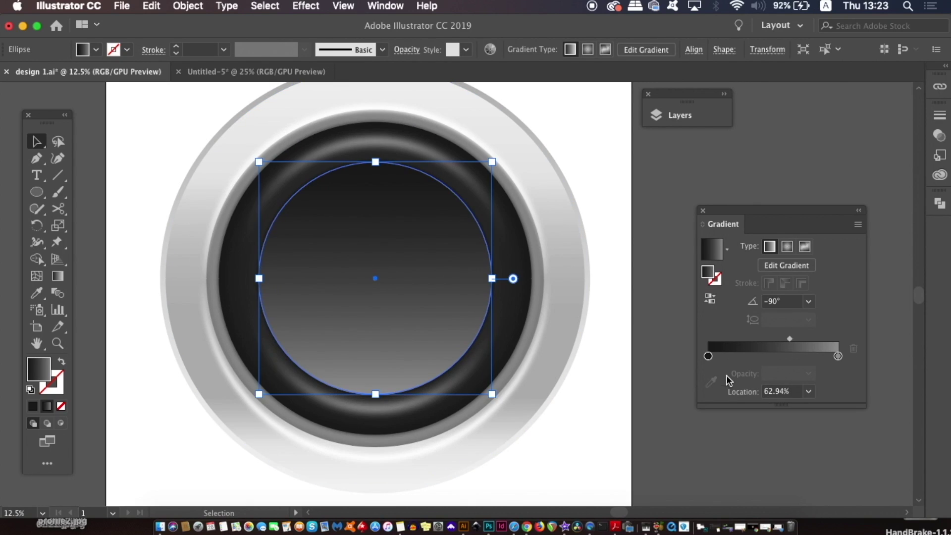
{"action": "double_click", "coordinate": [708, 356]}
{"action": "left_click", "coordinate": [708, 431]}
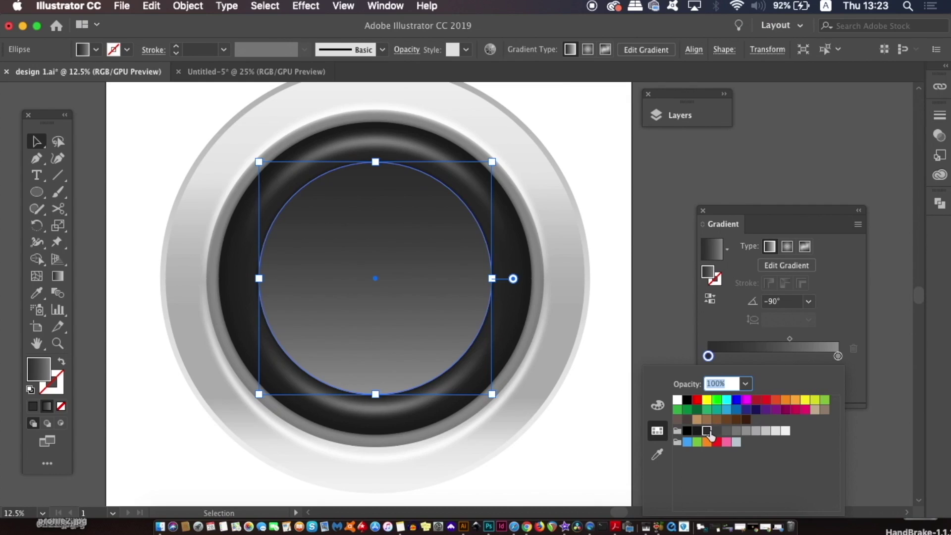
{"action": "left_click", "coordinate": [647, 254]}
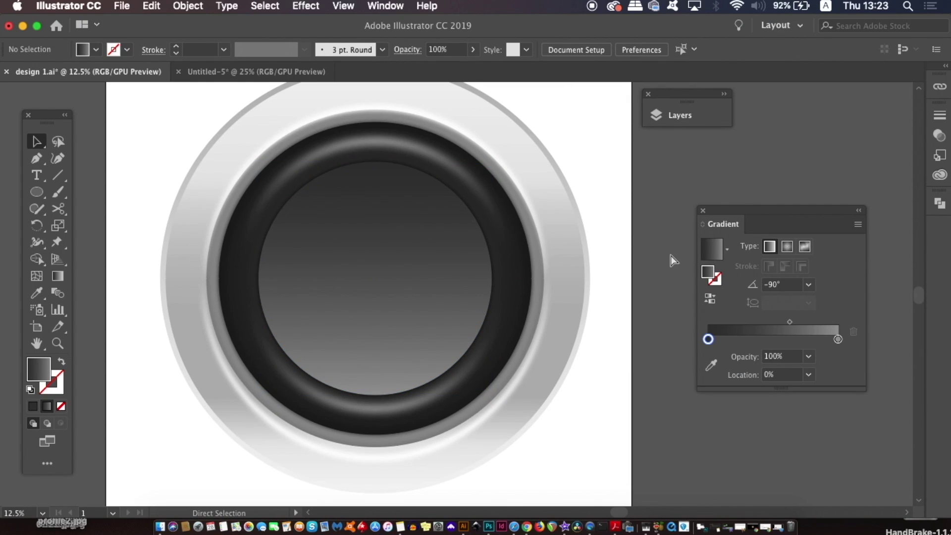
{"action": "key", "text": "ctrl+minus"}
{"action": "key", "text": "ctrl+minus"}
{"action": "key", "text": "ctrl+plus"}
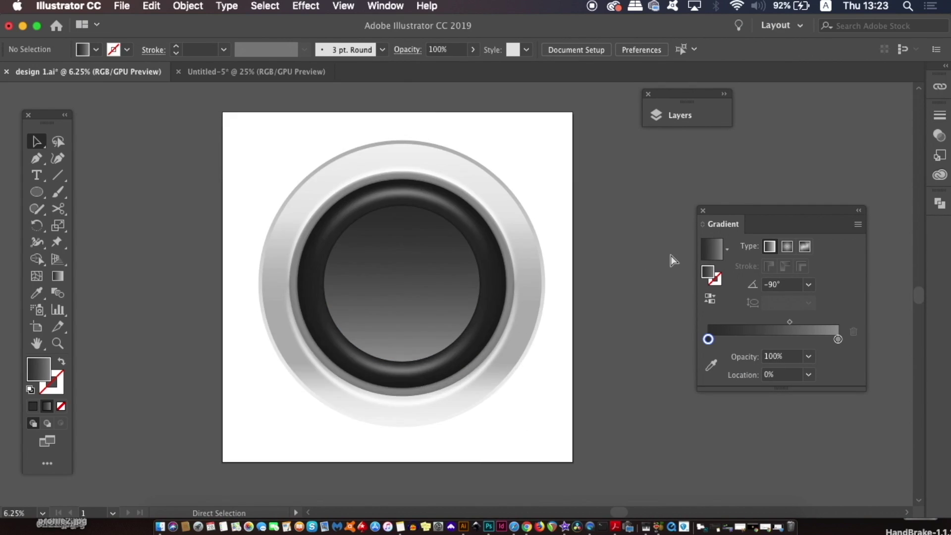
{"action": "key", "text": "ctrl+plus"}
{"action": "key", "text": "ctrl+plus"}
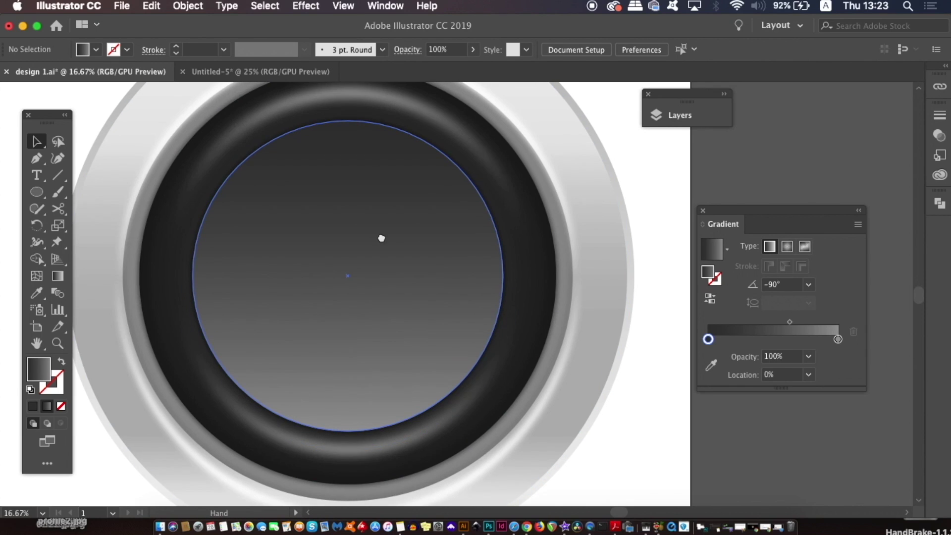
Lower the upper highlight arc's opacity to 83%.
{"action": "scroll", "coordinate": [388, 240], "scroll_direction": "up", "scroll_amount": 3}
{"action": "left_click", "coordinate": [397, 164]}
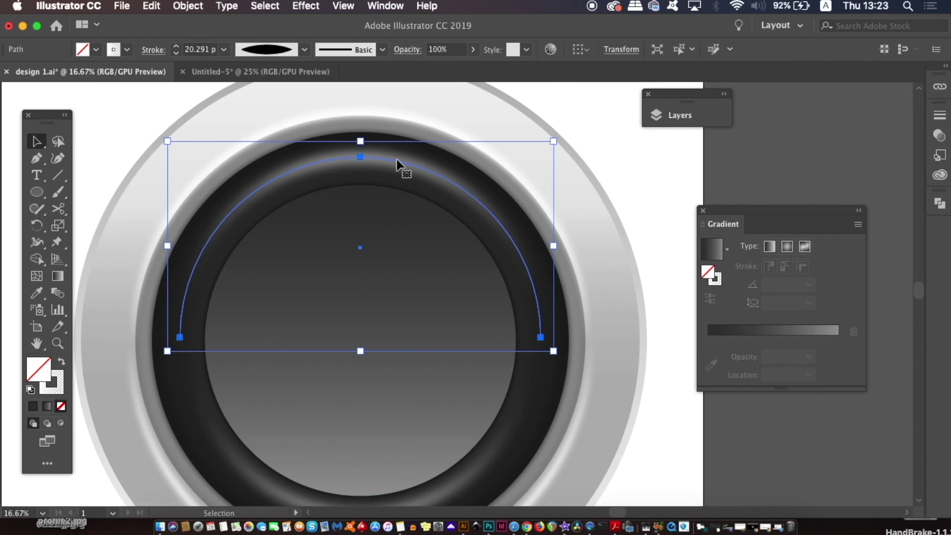
{"action": "left_click", "coordinate": [637, 191]}
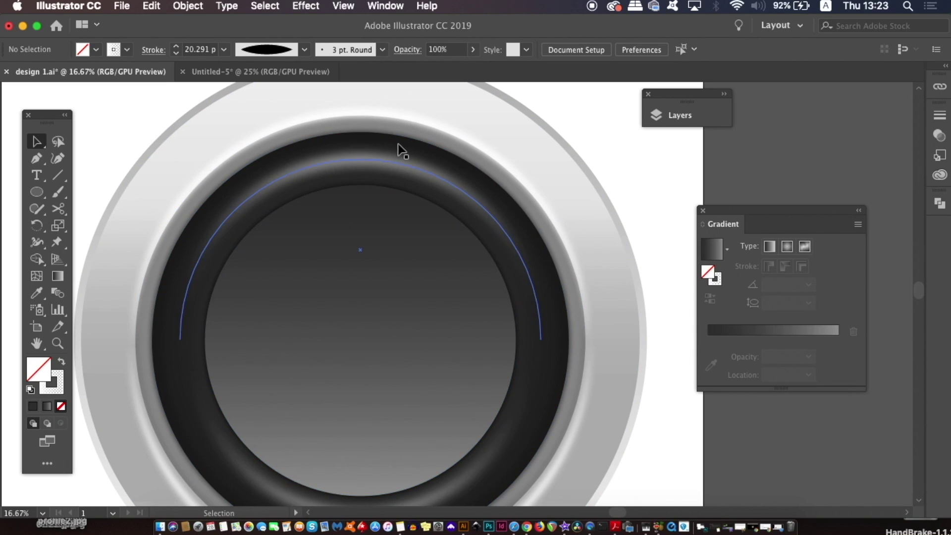
{"action": "left_click", "coordinate": [396, 160]}
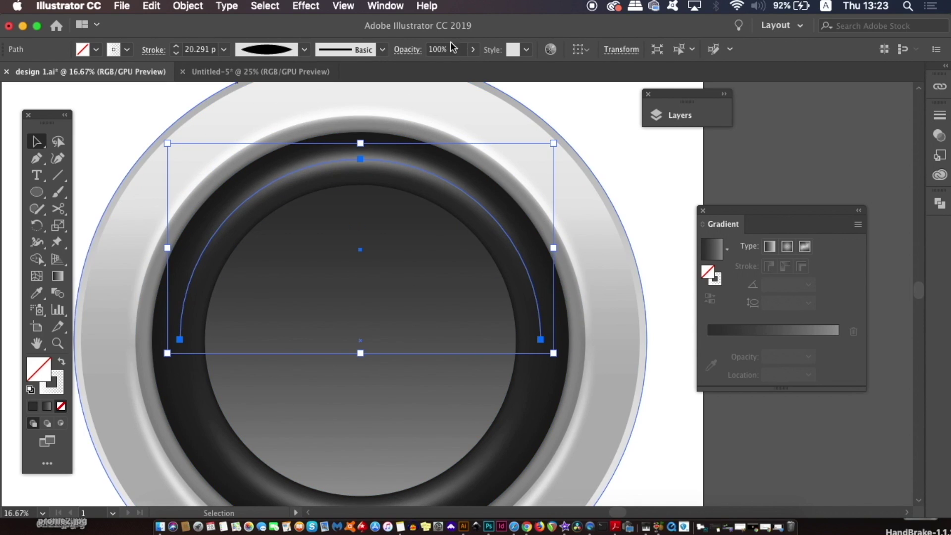
{"action": "left_click", "coordinate": [472, 49]}
{"action": "left_click_drag", "start_coordinate": [473, 67], "coordinate": [462, 67]}
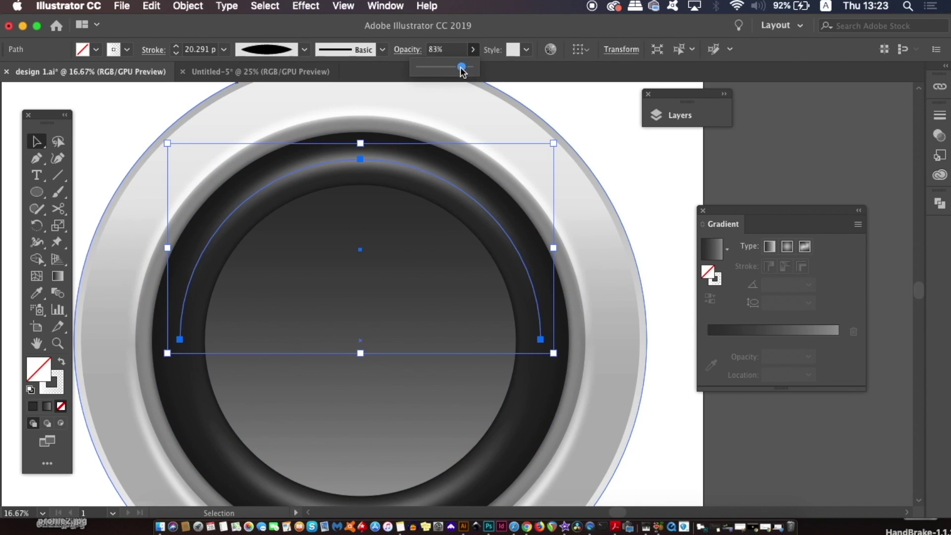
{"action": "left_click", "coordinate": [571, 115]}
Nudge the lower highlight arc up slightly and lower its opacity to 88%.
{"action": "scroll", "coordinate": [446, 240], "scroll_direction": "down", "scroll_amount": 5}
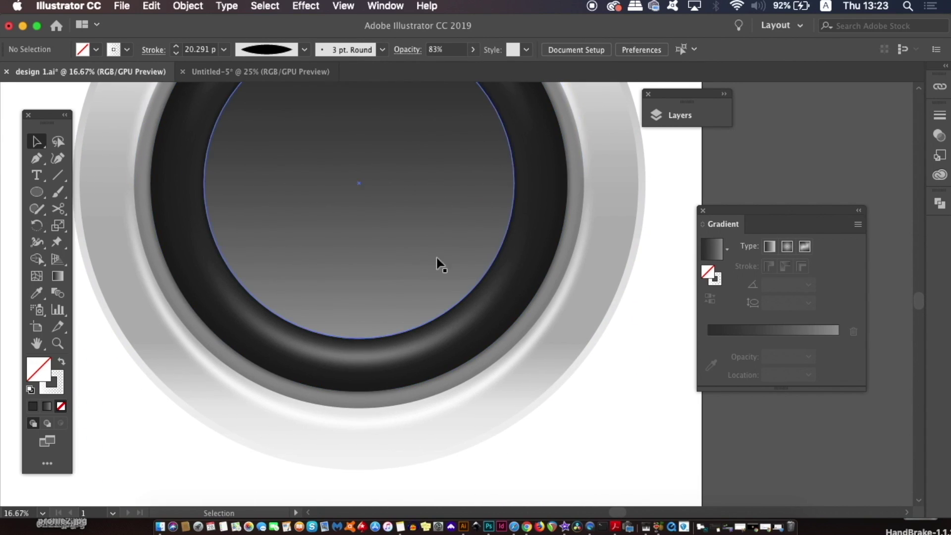
{"action": "left_click", "coordinate": [395, 350]}
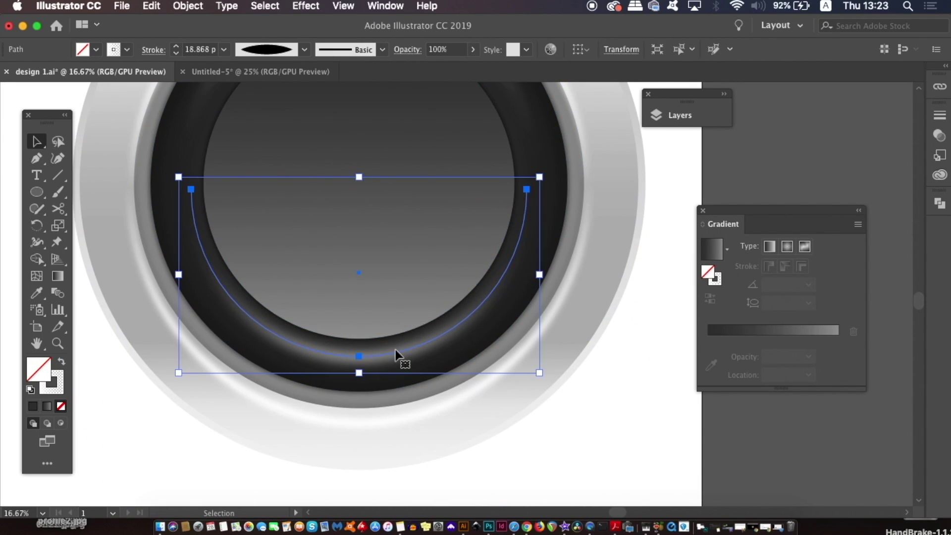
{"action": "key", "text": "Up"}
{"action": "key", "text": "Up"}
{"action": "key", "text": "Up"}
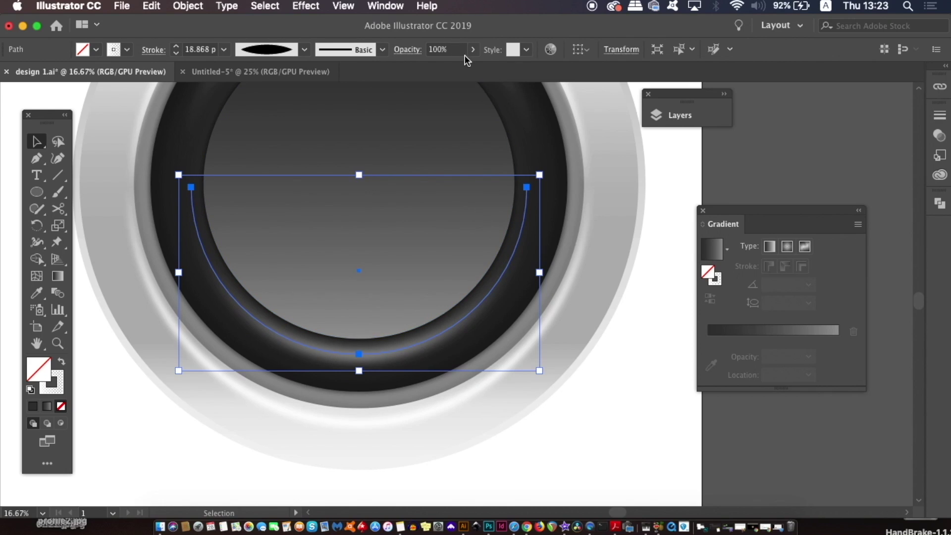
{"action": "left_click", "coordinate": [473, 49]}
{"action": "left_click_drag", "start_coordinate": [468, 66], "coordinate": [459, 67]}
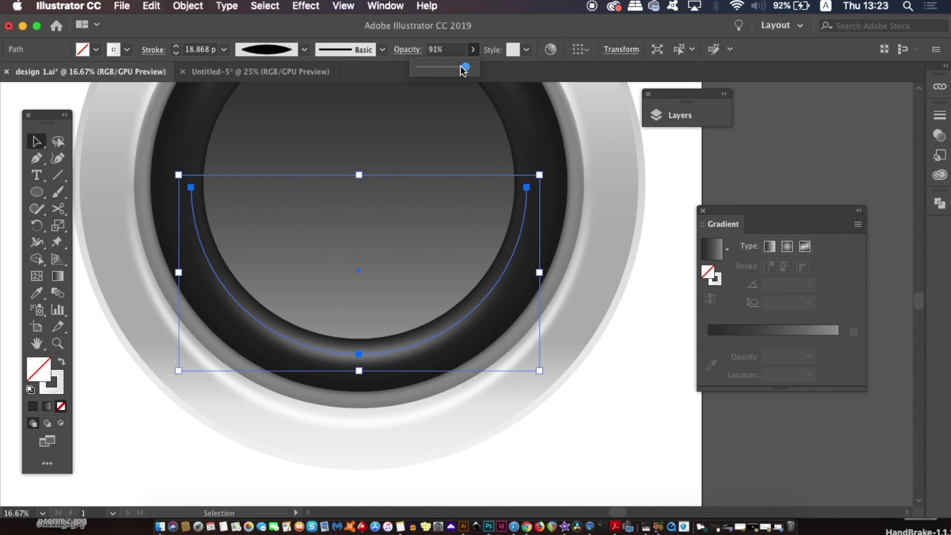
{"action": "left_click", "coordinate": [776, 156]}
{"action": "key", "text": "super+minus"}
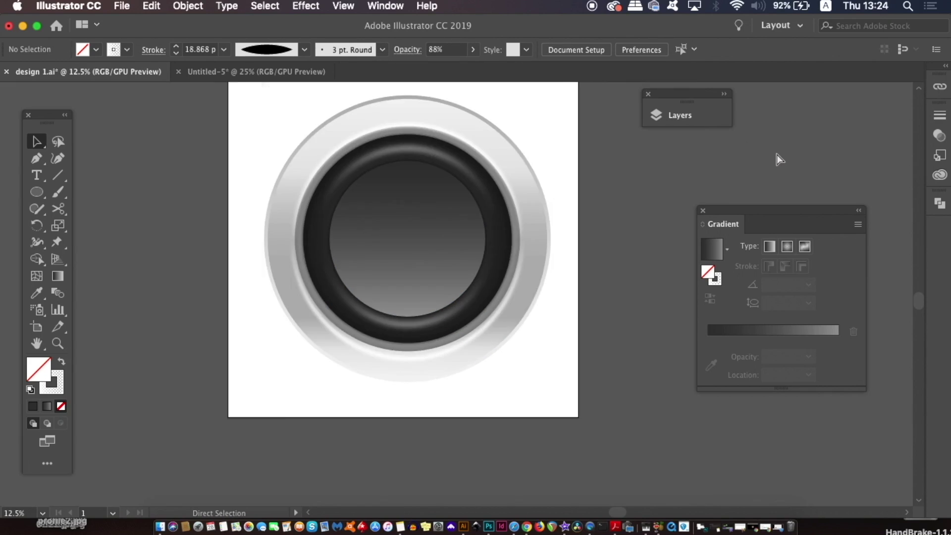
{"action": "key", "text": "super+minus"}
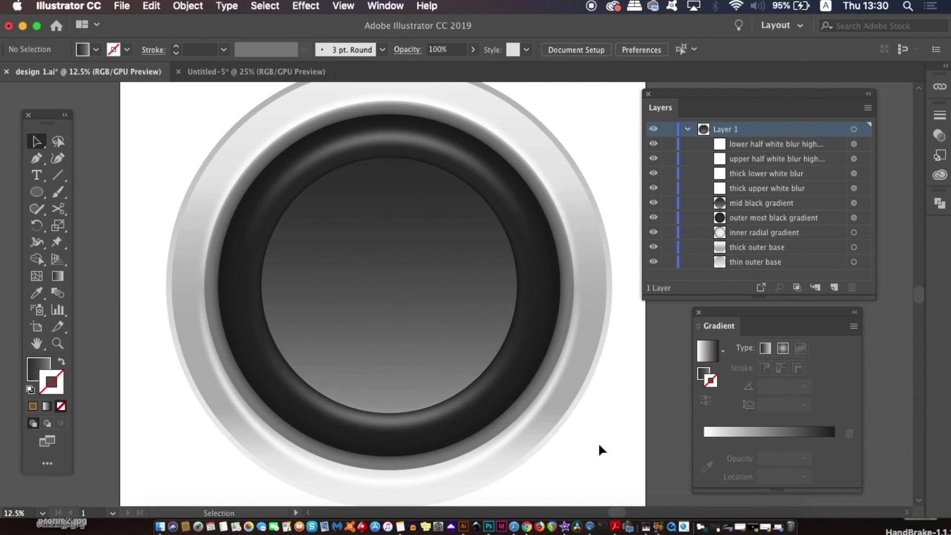
Paste a copy of the mid black gradient circle in front and shrink it around its centre.
{"action": "left_click", "coordinate": [449, 269]}
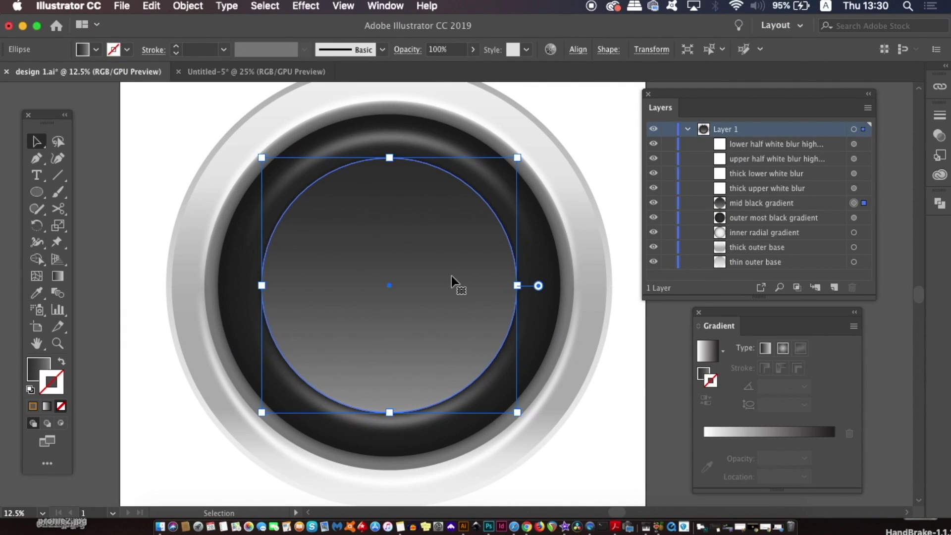
{"action": "key", "text": "super+c"}
{"action": "key", "text": "super+f"}
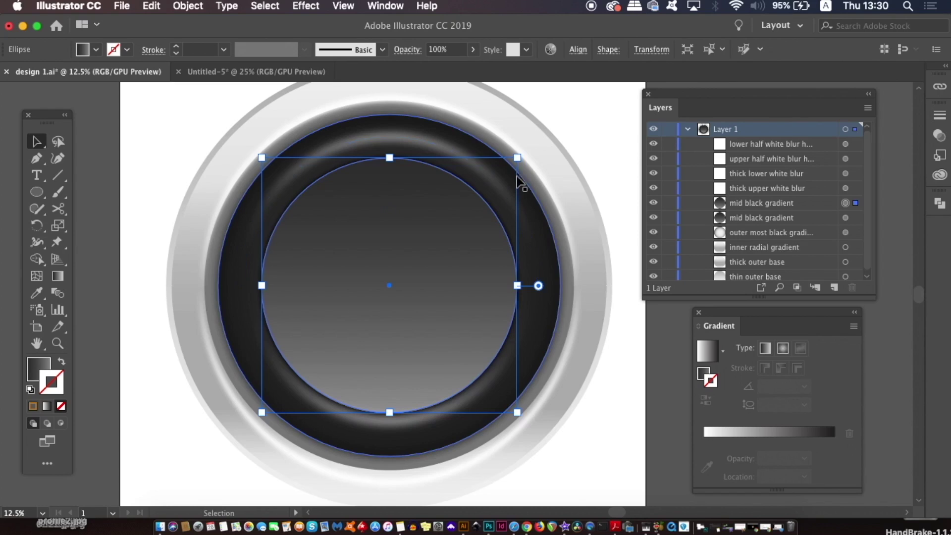
{"action": "left_click_drag", "start_coordinate": [517, 158], "coordinate": [507, 169]}
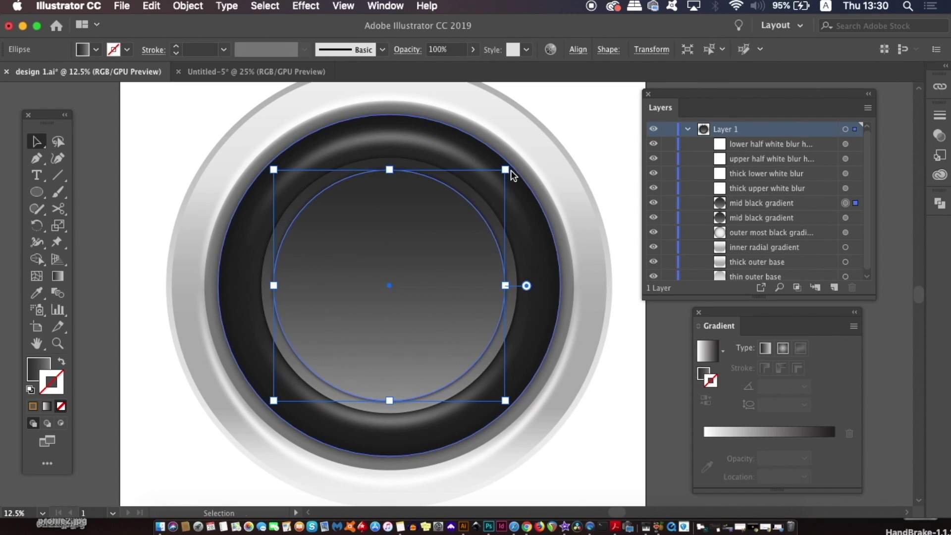
{"action": "left_click", "coordinate": [427, 6]}
{"action": "mouse_move", "coordinate": [385, 5]}
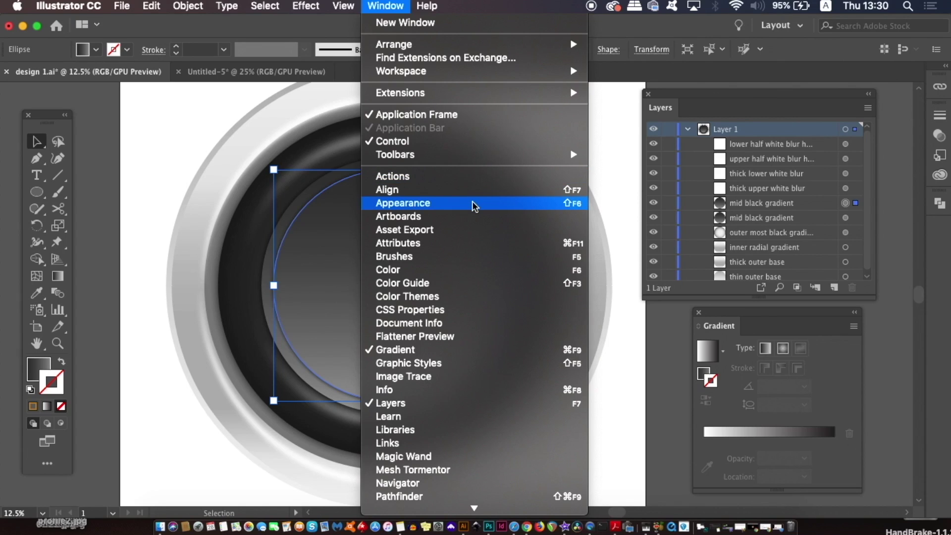
Clear the smaller copy's fill, stroke and glow with Clear Appearance.
{"action": "left_click", "coordinate": [474, 207]}
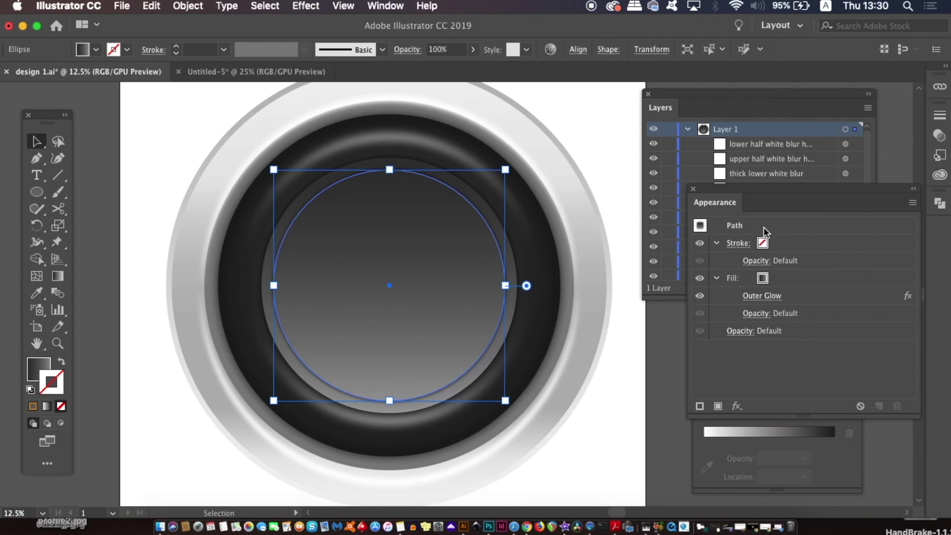
{"action": "left_click", "coordinate": [912, 203]}
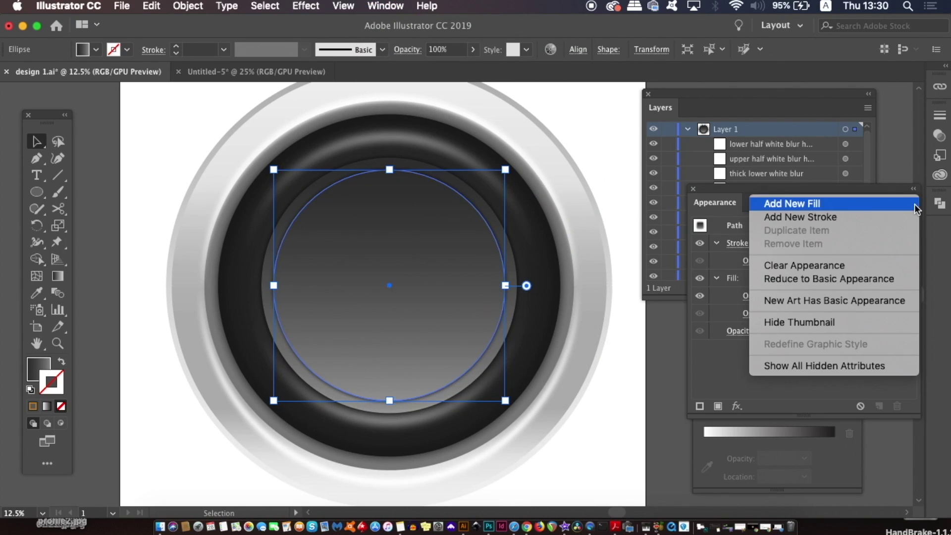
{"action": "left_click", "coordinate": [869, 266]}
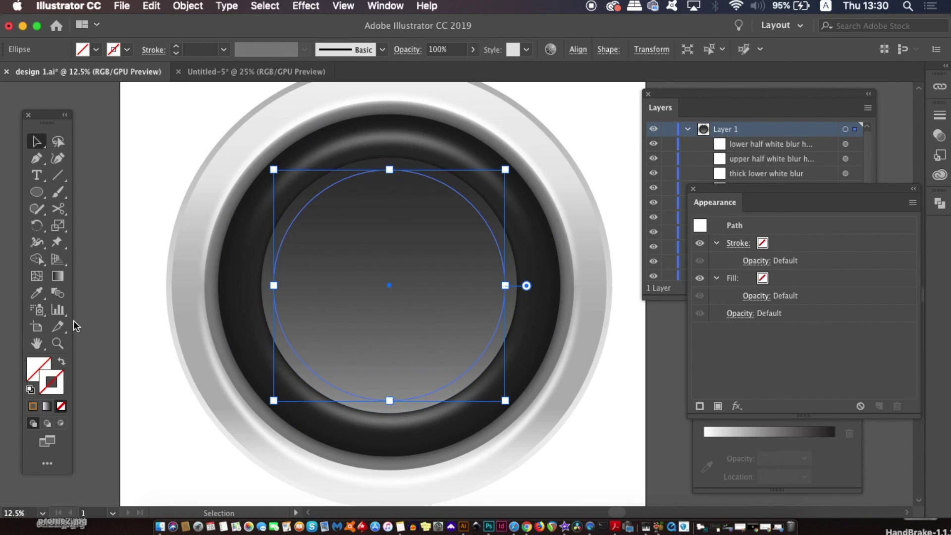
{"action": "left_click", "coordinate": [33, 407]}
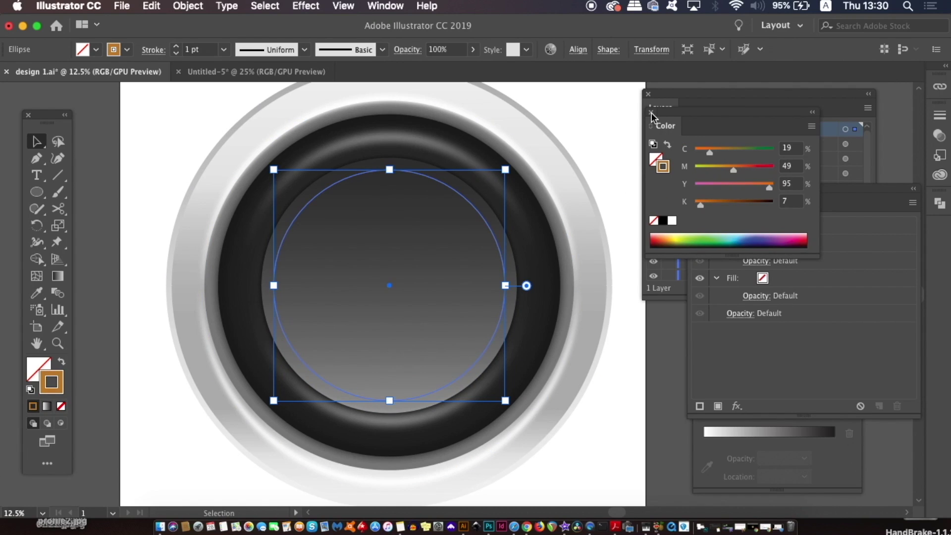
Make the copy's stroke a gradient applied along the stroke, with an orange end stop.
{"action": "left_click", "coordinate": [47, 406]}
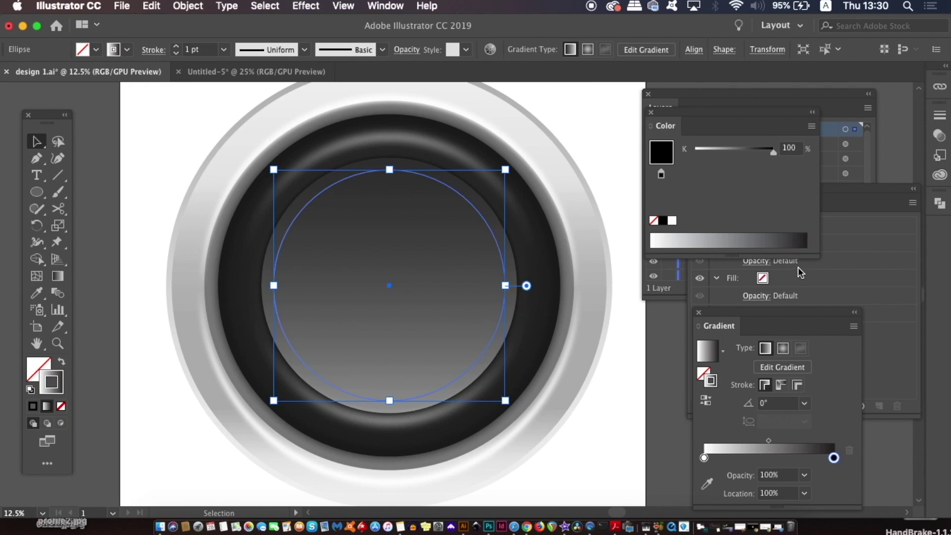
{"action": "left_click_drag", "start_coordinate": [790, 311], "coordinate": [783, 275]}
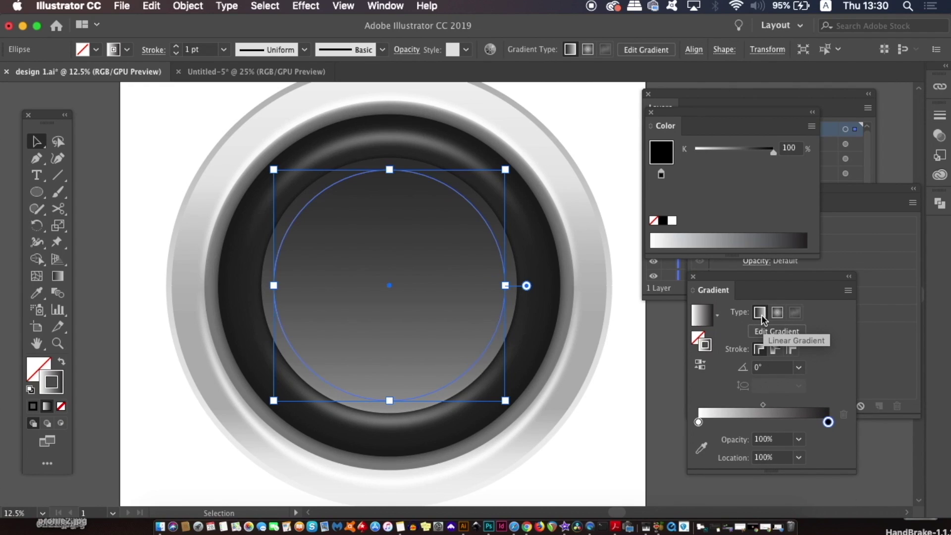
{"action": "left_click", "coordinate": [771, 349]}
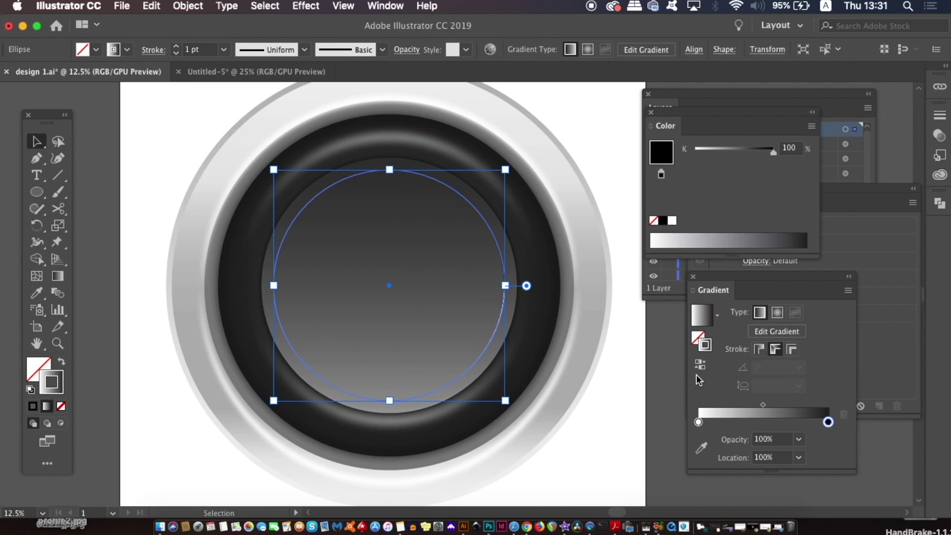
{"action": "double_click", "coordinate": [828, 422]}
{"action": "left_click", "coordinate": [647, 315]}
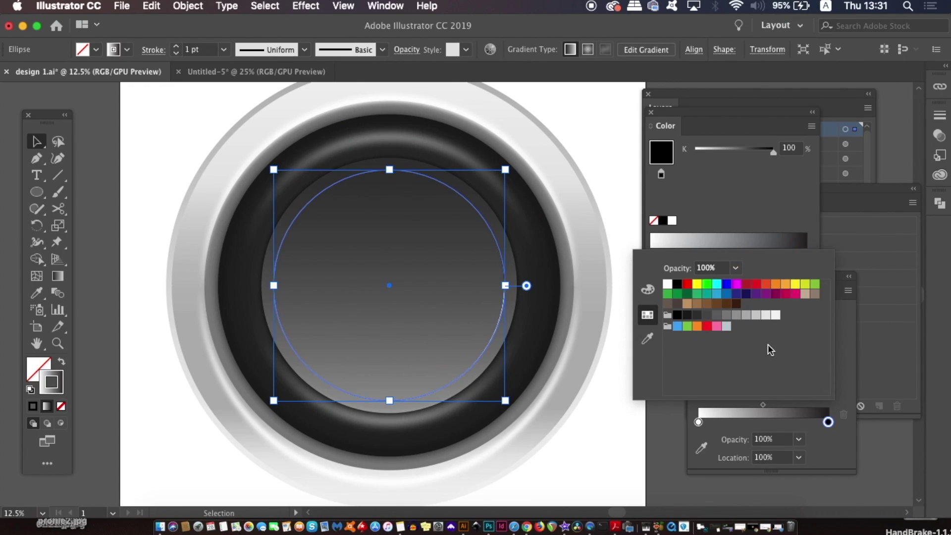
{"action": "left_click", "coordinate": [785, 285]}
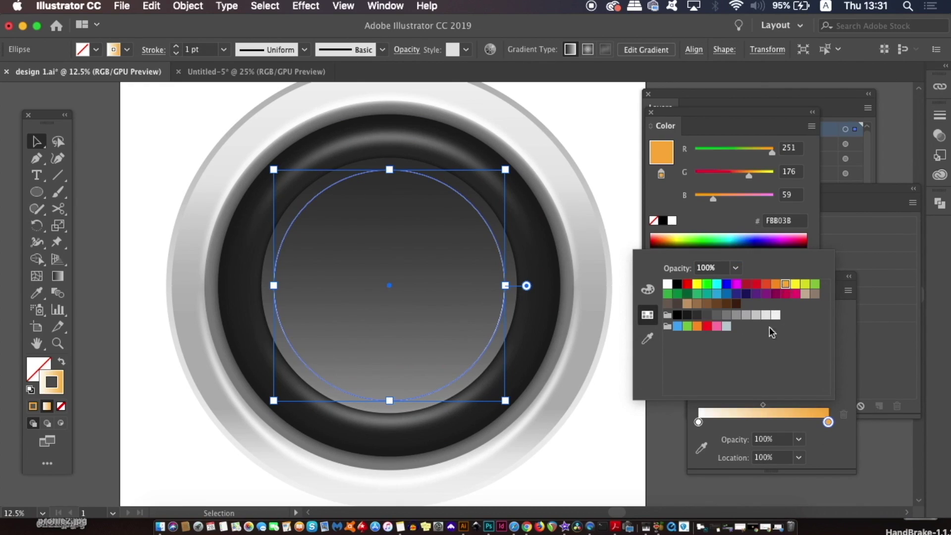
Deepen the gradient's end stop to a darker orange using the HSB sliders.
{"action": "left_click", "coordinate": [648, 289]}
{"action": "left_click", "coordinate": [828, 256]}
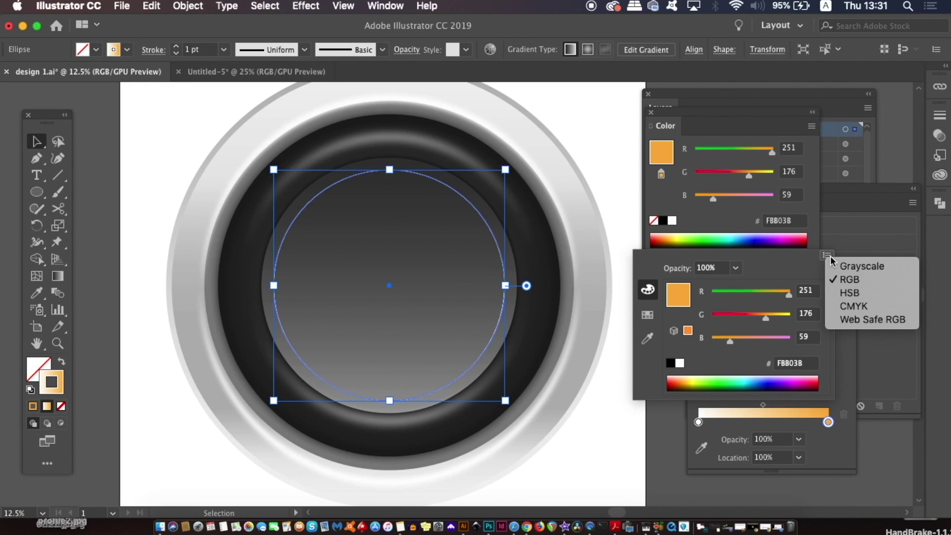
{"action": "left_click", "coordinate": [798, 268]}
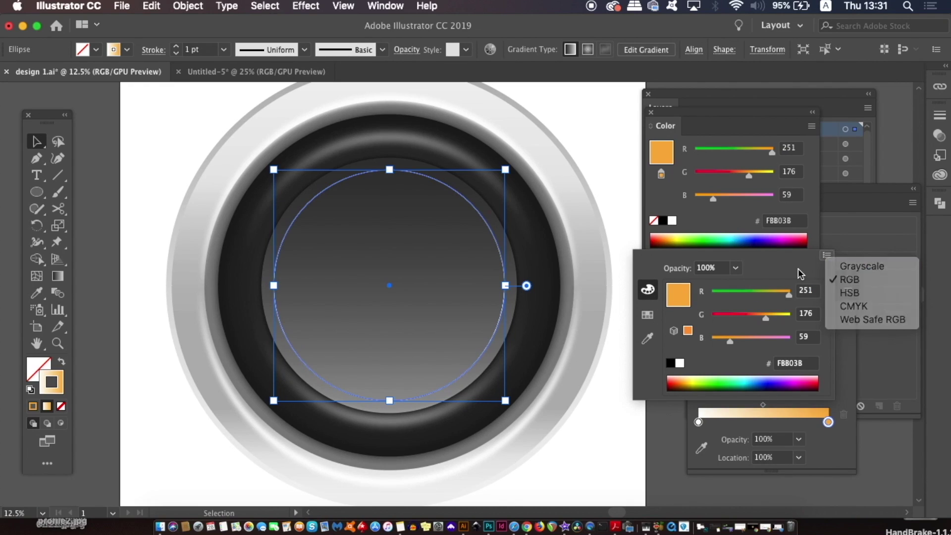
{"action": "left_click_drag", "start_coordinate": [764, 316], "coordinate": [717, 342]}
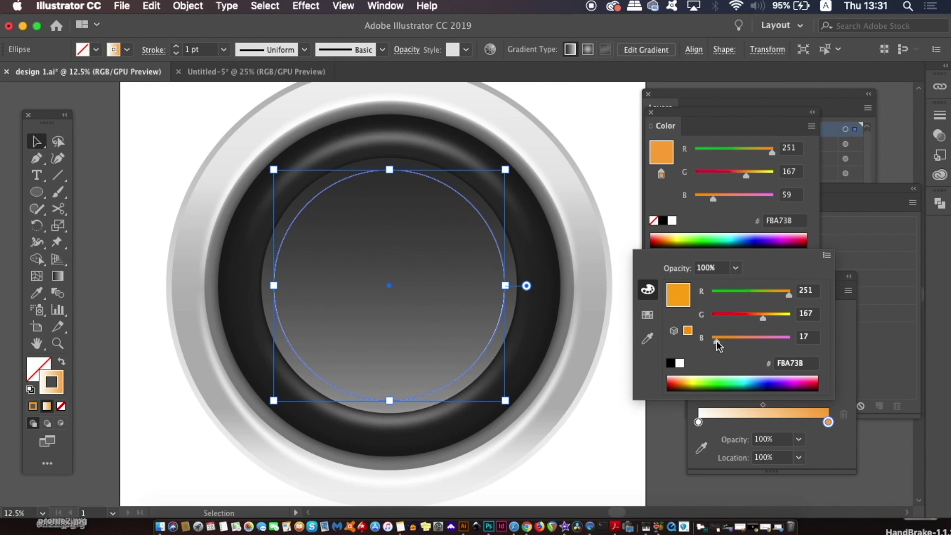
{"action": "left_click", "coordinate": [825, 254]}
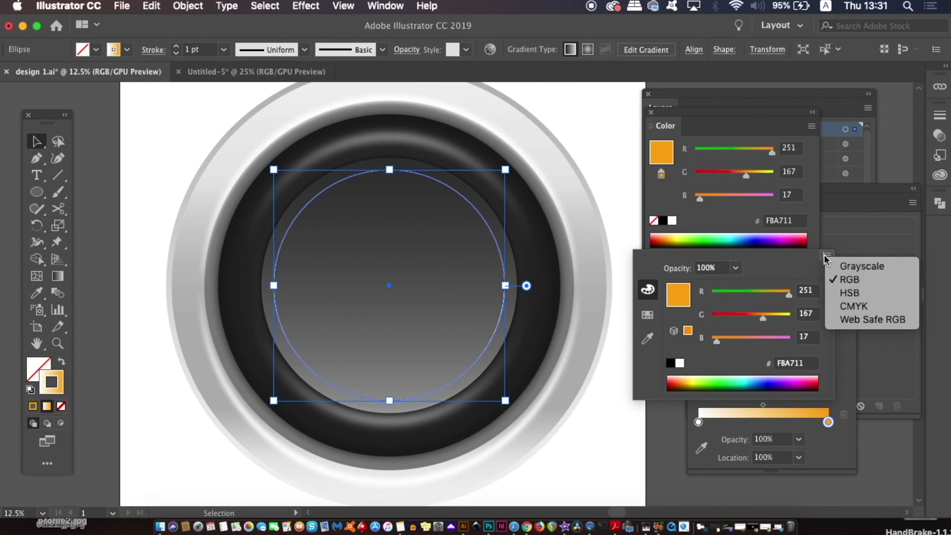
{"action": "left_click", "coordinate": [856, 296]}
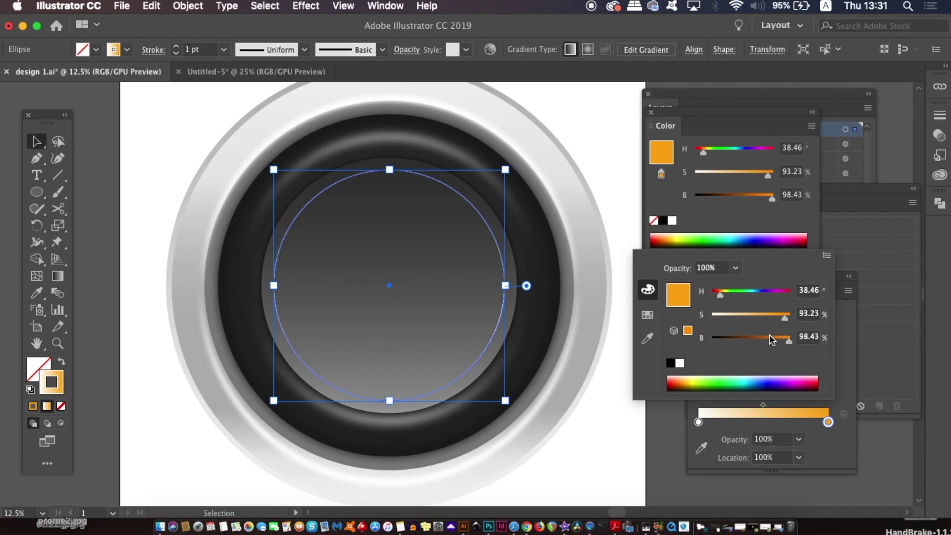
{"action": "left_click", "coordinate": [768, 336]}
{"action": "left_click_drag", "start_coordinate": [766, 338], "coordinate": [764, 338]}
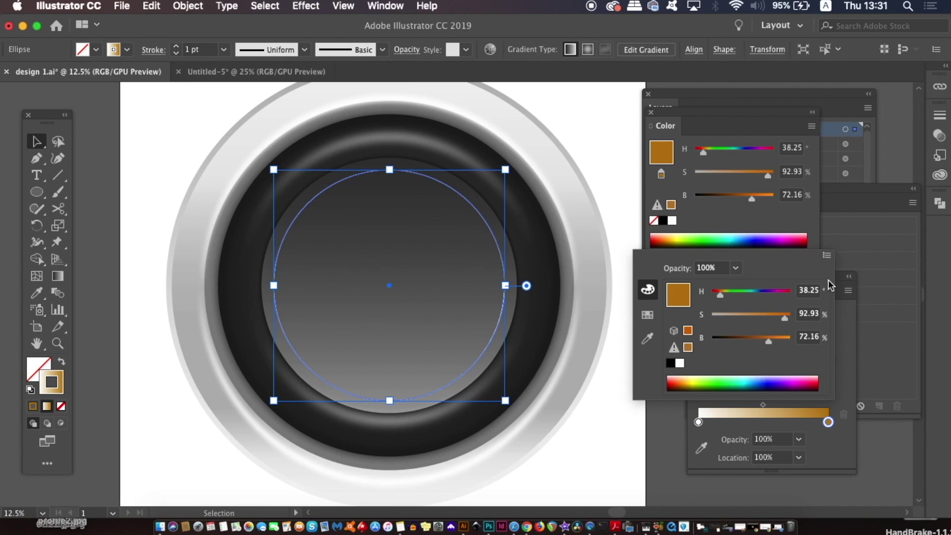
{"action": "left_click", "coordinate": [826, 255]}
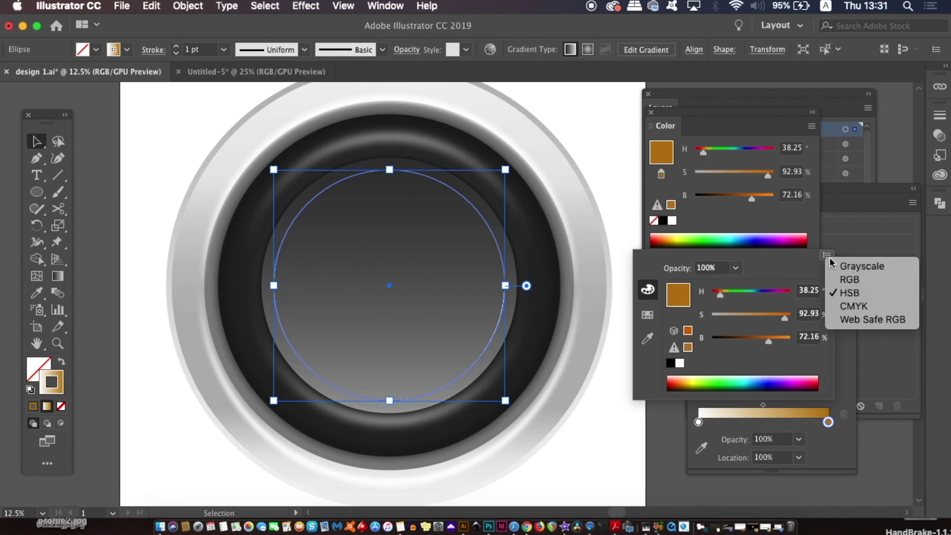
{"action": "left_click", "coordinate": [849, 280]}
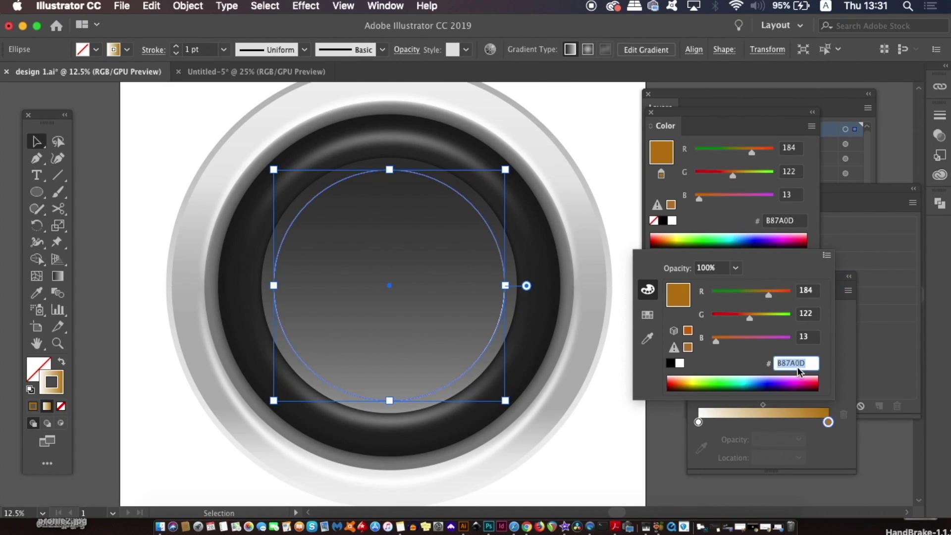
Add an orange gradient stop and a bright yellow stop at about 38.67%.
{"action": "left_click", "coordinate": [798, 422]}
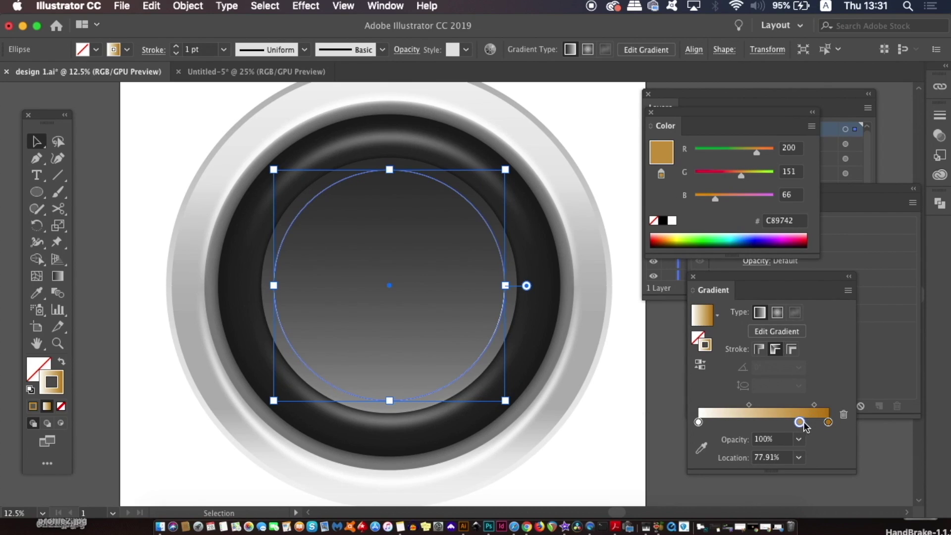
{"action": "double_click", "coordinate": [800, 421]}
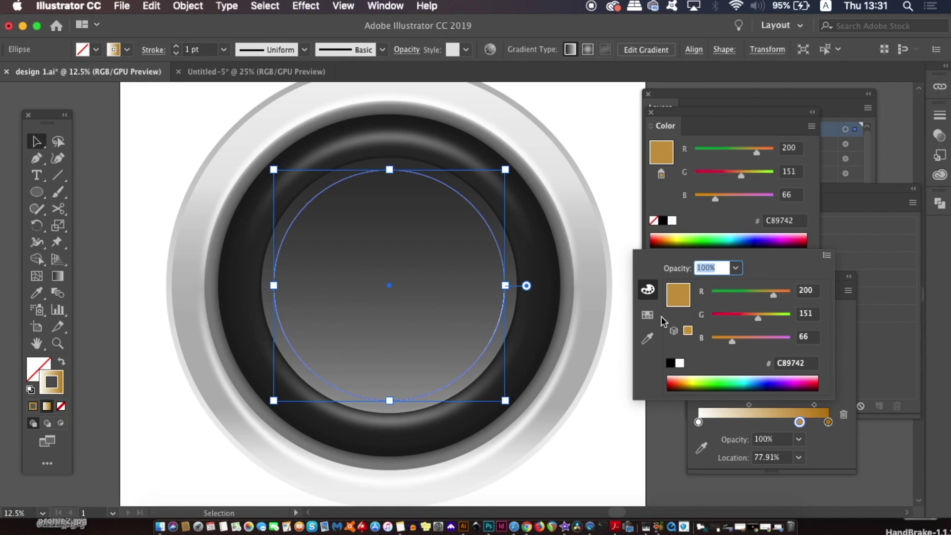
{"action": "left_click", "coordinate": [647, 315]}
{"action": "left_click", "coordinate": [785, 283]}
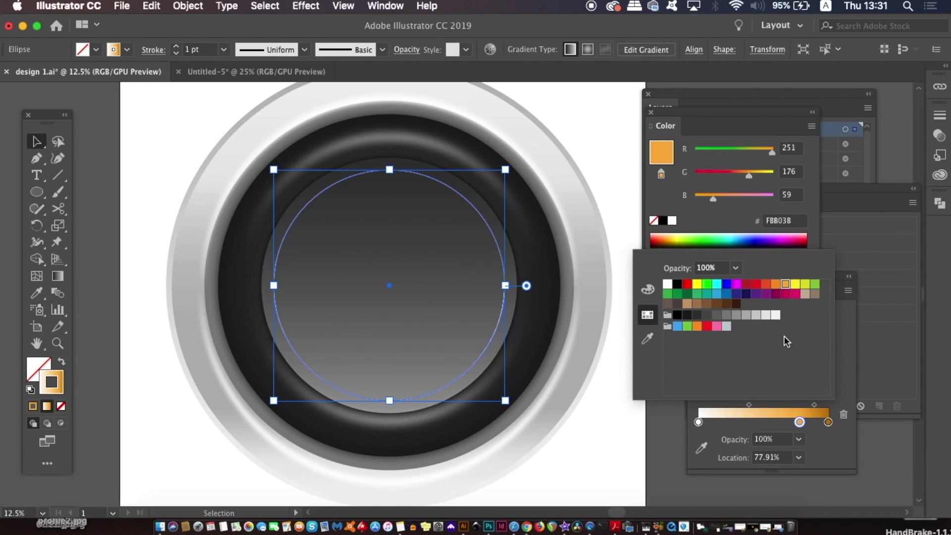
{"action": "left_click", "coordinate": [745, 418]}
{"action": "left_click", "coordinate": [748, 421]}
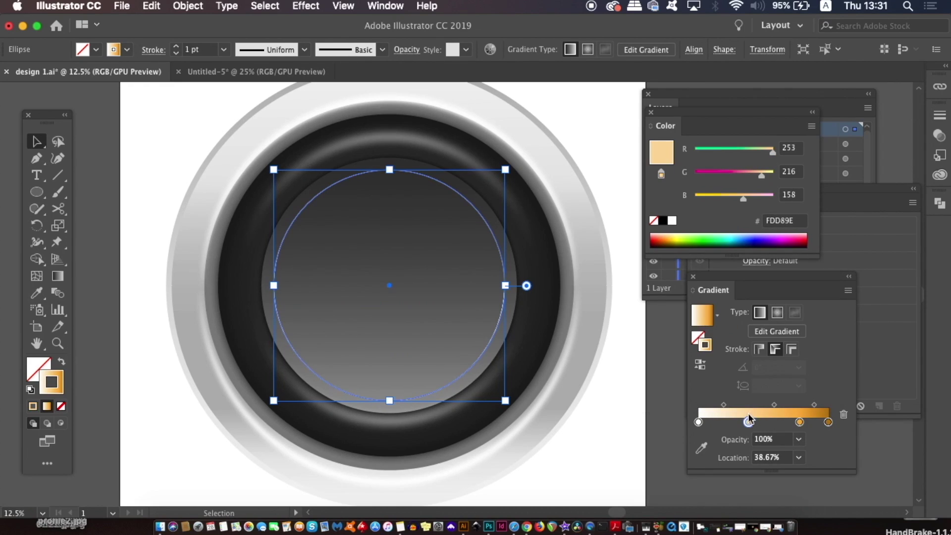
{"action": "double_click", "coordinate": [747, 420]}
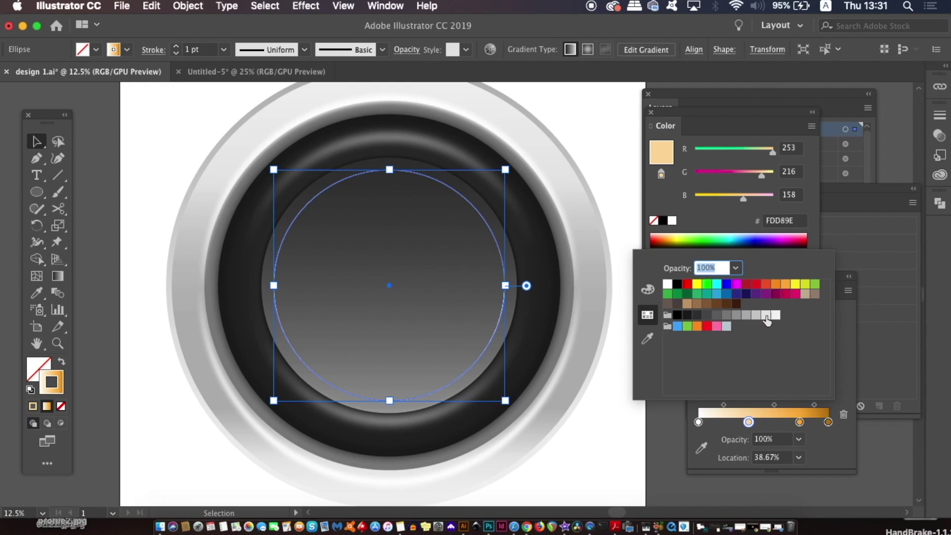
{"action": "left_click", "coordinate": [794, 284]}
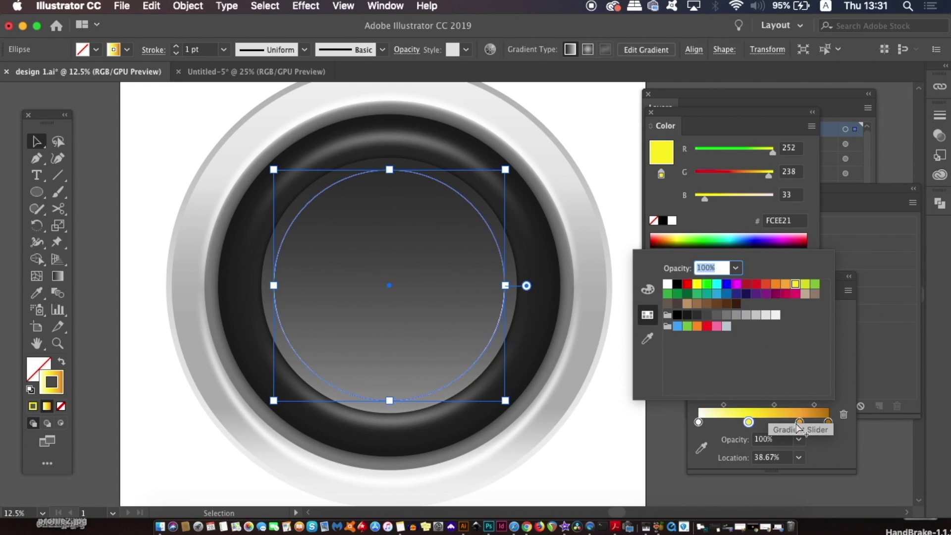
Set the first gradient stop to dark gold hex B87A0D.
{"action": "left_click", "coordinate": [699, 419]}
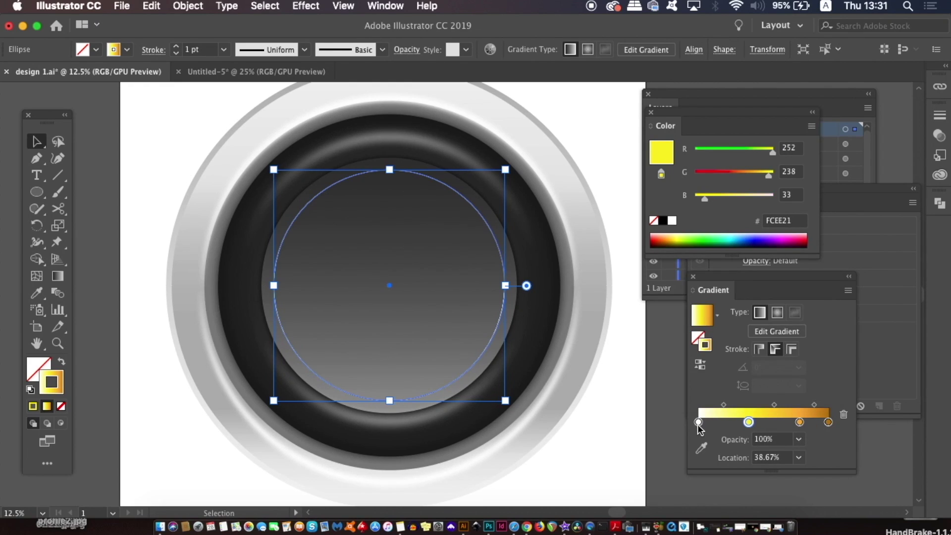
{"action": "double_click", "coordinate": [699, 422]}
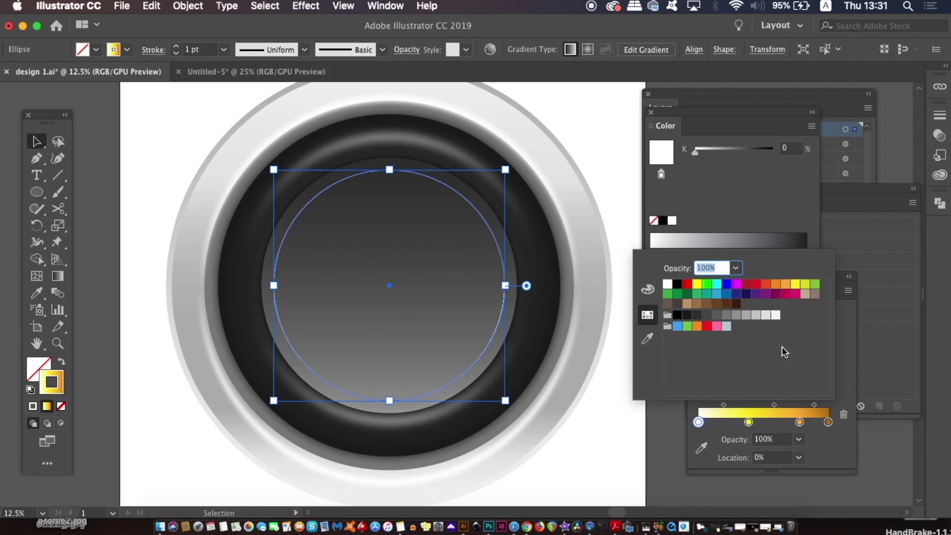
{"action": "left_click", "coordinate": [647, 289]}
{"action": "left_click", "coordinate": [826, 255]}
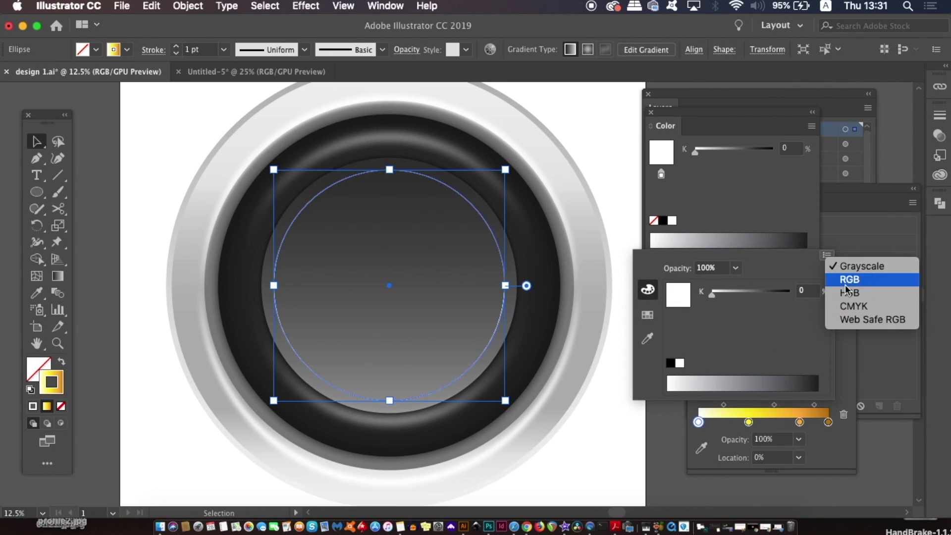
{"action": "left_click", "coordinate": [845, 279]}
{"action": "left_click", "coordinate": [775, 363]}
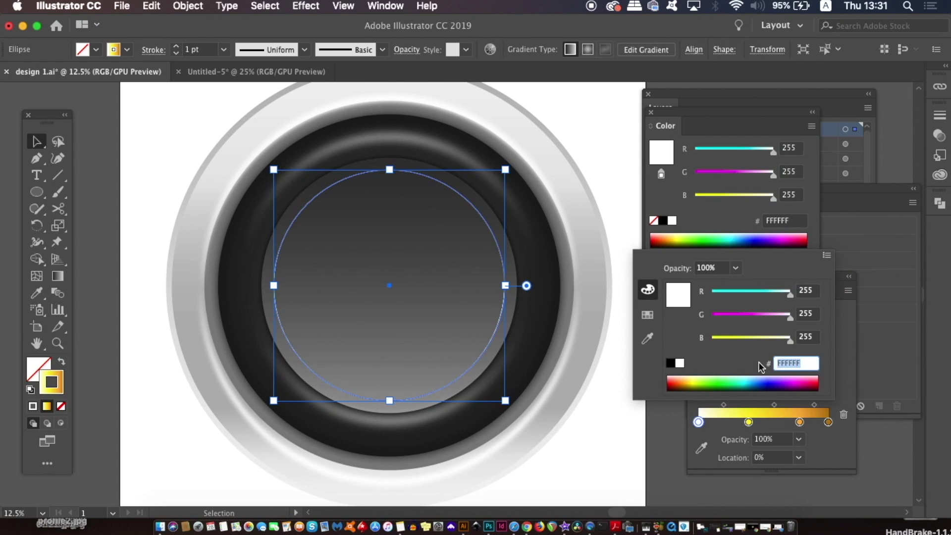
{"action": "type", "text": "B87A0D"}
{"action": "left_click", "coordinate": [847, 381]}
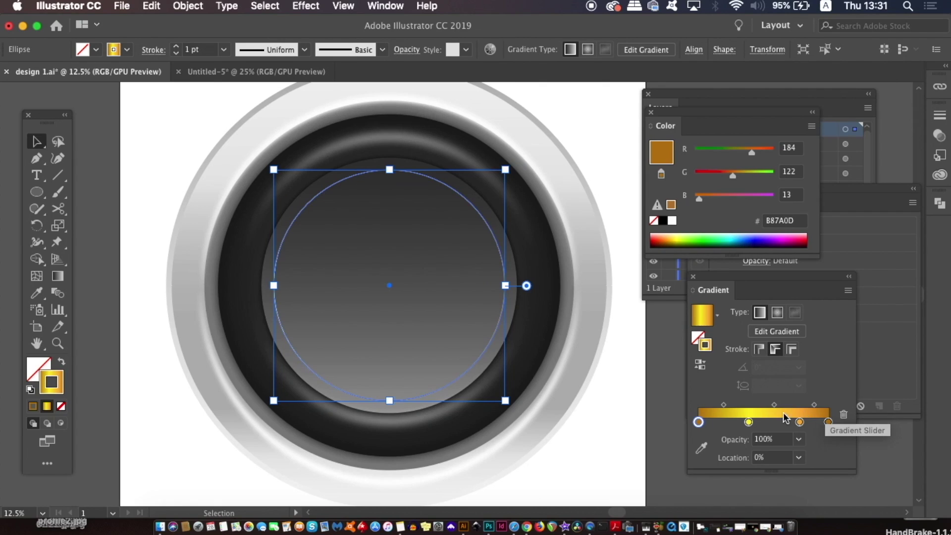
{"action": "left_click", "coordinate": [223, 49]}
Set the gold gradient stroke to 400 pt and shrink the ring around its centre.
{"action": "left_click", "coordinate": [195, 52]}
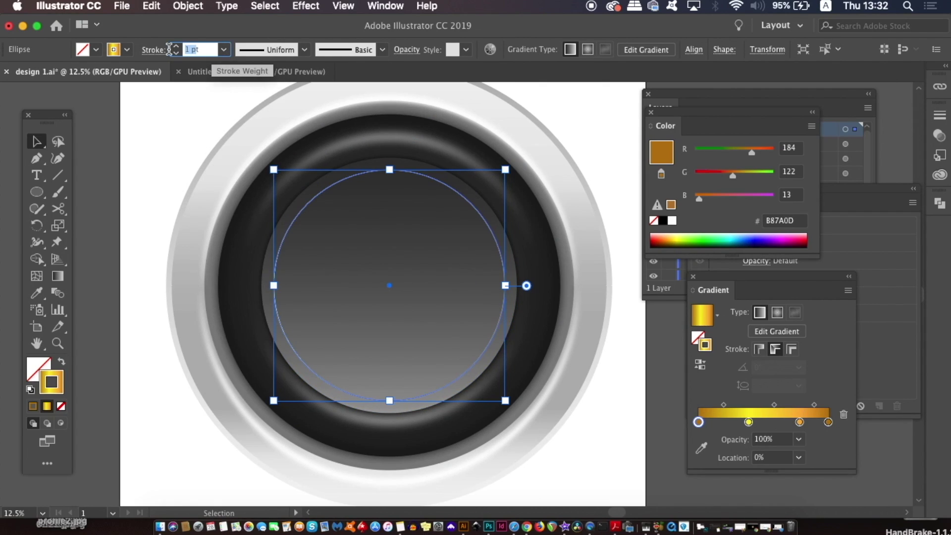
{"action": "type", "text": "4"}
{"action": "type", "text": "00"}
{"action": "key", "text": "Return"}
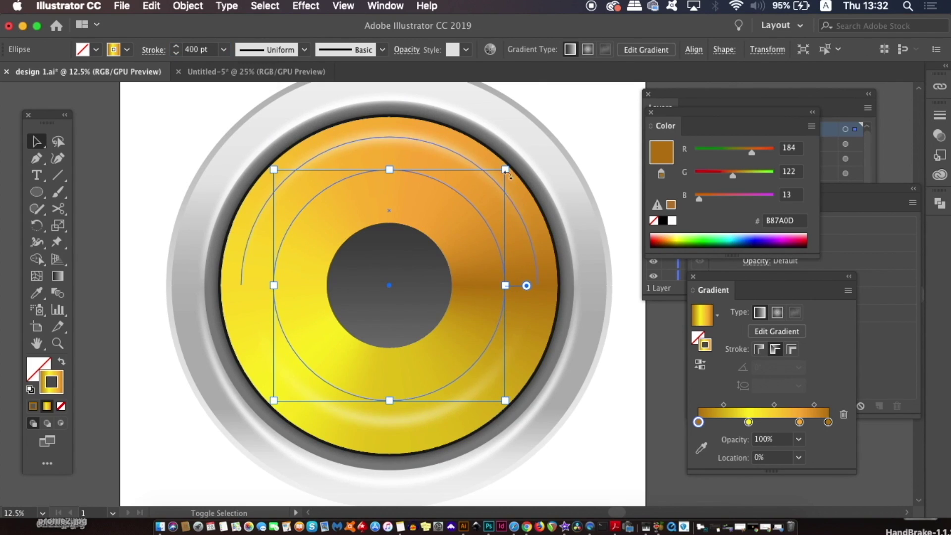
{"action": "left_click_drag", "start_coordinate": [505, 169], "coordinate": [485, 193]}
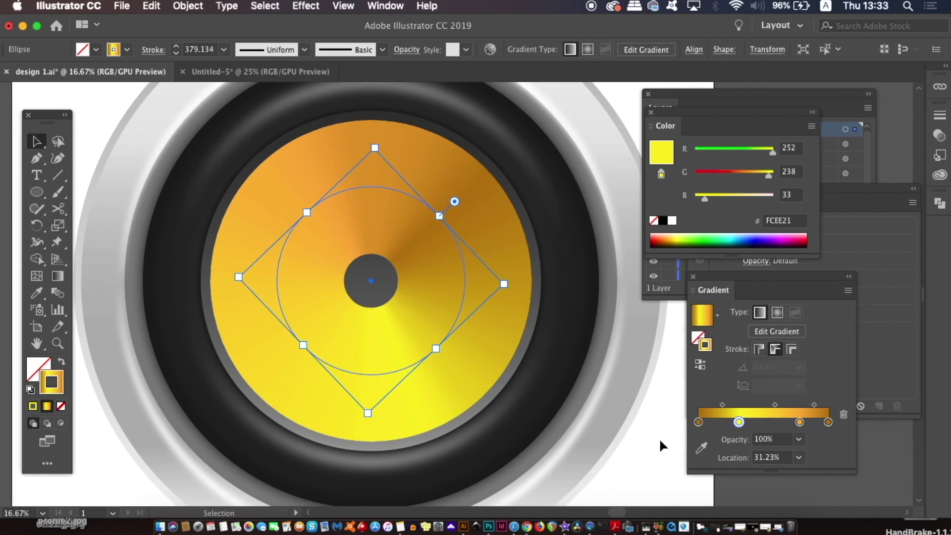
{"action": "left_click", "coordinate": [659, 442]}
{"action": "key", "text": "super+minus"}
{"action": "key", "text": "super+minus"}
{"action": "key", "text": "super+minus"}
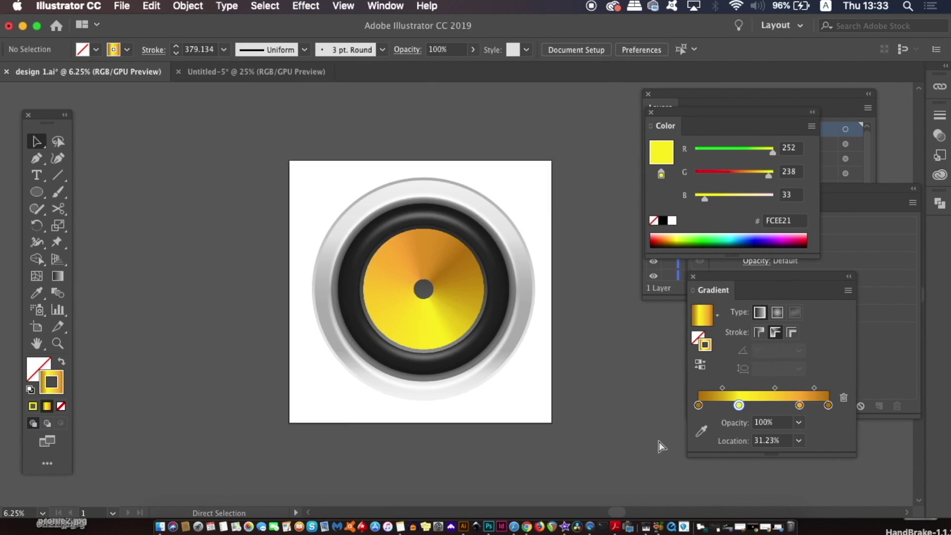
{"action": "key", "text": "super+minus"}
{"action": "key", "text": "super+equal"}
{"action": "key", "text": "super+equal"}
{"action": "key", "text": "super+equal"}
{"action": "key", "text": "super+equal"}
Shrink the gold cone circle slightly and rotate it to turn its gradient.
{"action": "left_click", "coordinate": [355, 188]}
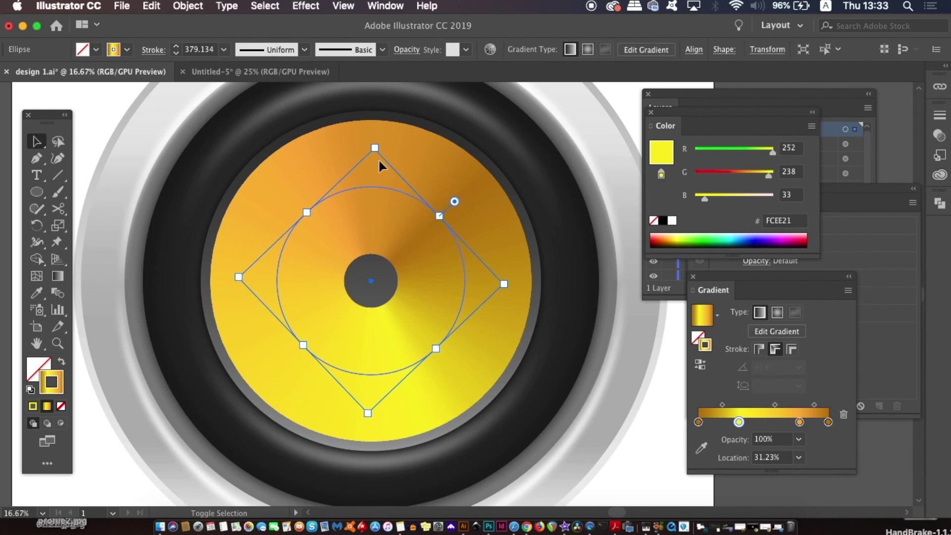
{"action": "left_click_drag", "start_coordinate": [375, 147], "coordinate": [376, 154]}
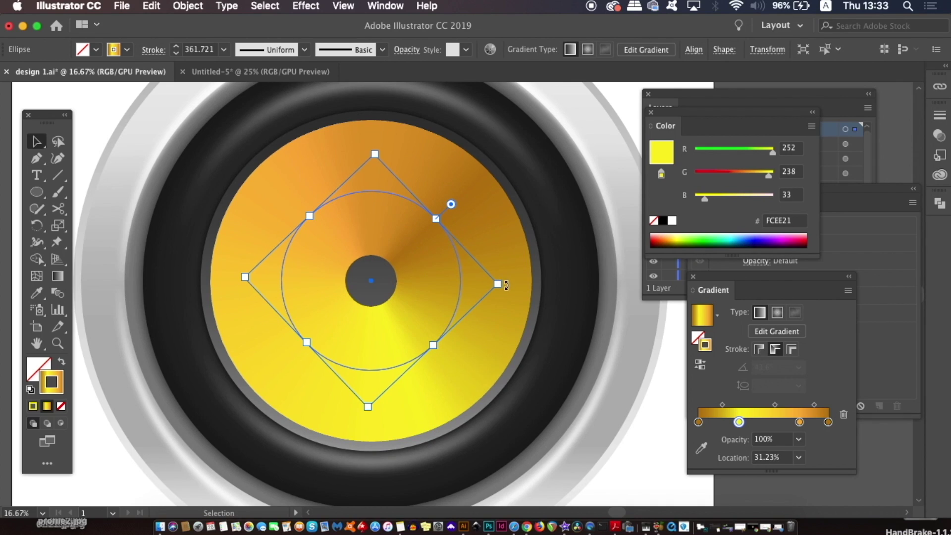
{"action": "mouse_move", "coordinate": [503, 281]}
{"action": "left_mouse_down"}
{"action": "mouse_move", "coordinate": [338, 172]}
{"action": "mouse_move", "coordinate": [293, 210]}
{"action": "left_mouse_up"}
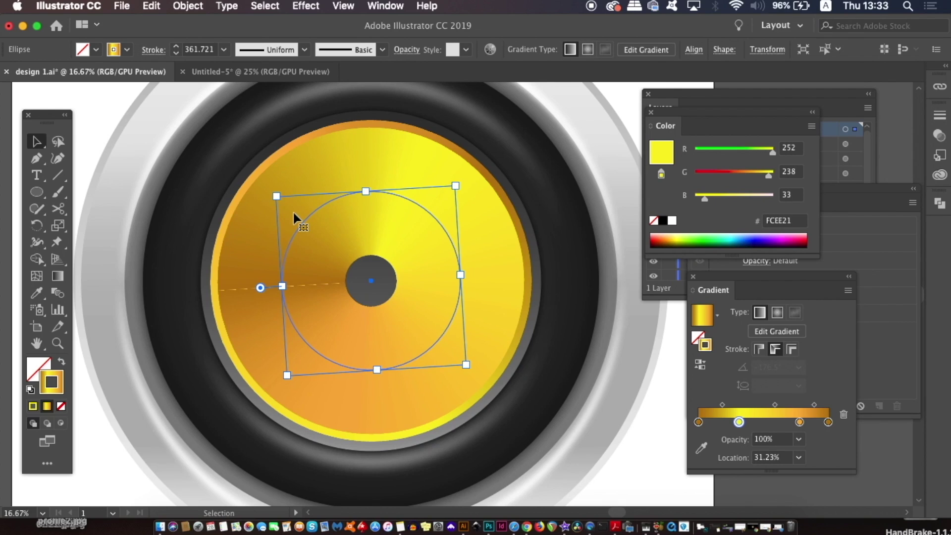
{"action": "mouse_move", "coordinate": [276, 197]}
{"action": "left_mouse_down"}
{"action": "mouse_move", "coordinate": [265, 223]}
{"action": "mouse_move", "coordinate": [275, 203]}
{"action": "left_mouse_up"}
Enlarge the cone to fill the surround, shift a gradient midpoint right, and expand its appearance.
{"action": "key", "text": "super+equal"}
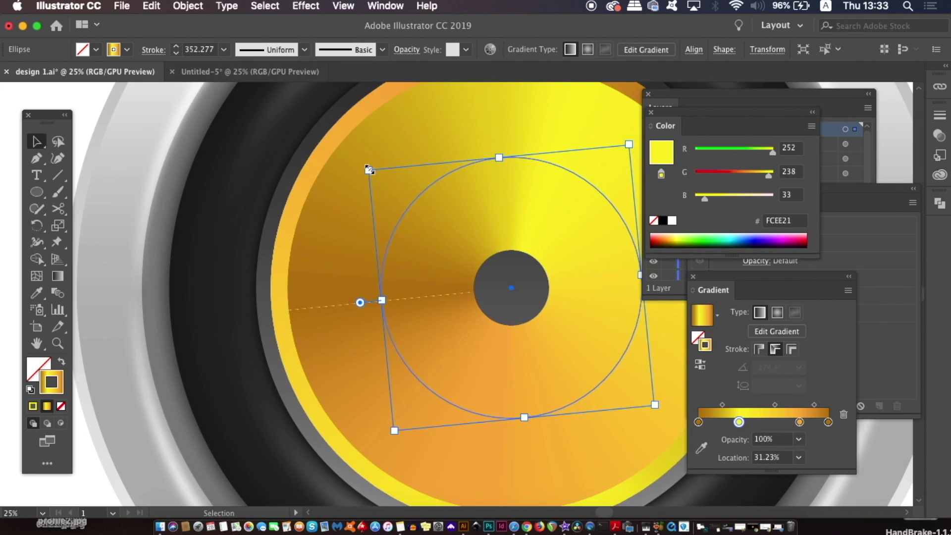
{"action": "key", "text": "super+shift+b"}
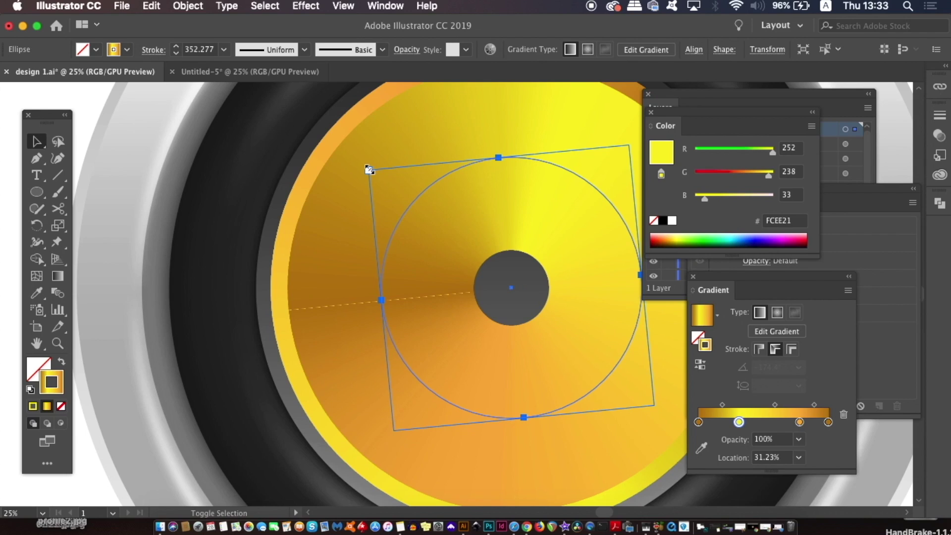
{"action": "left_click_drag", "start_coordinate": [369, 169], "coordinate": [363, 165]}
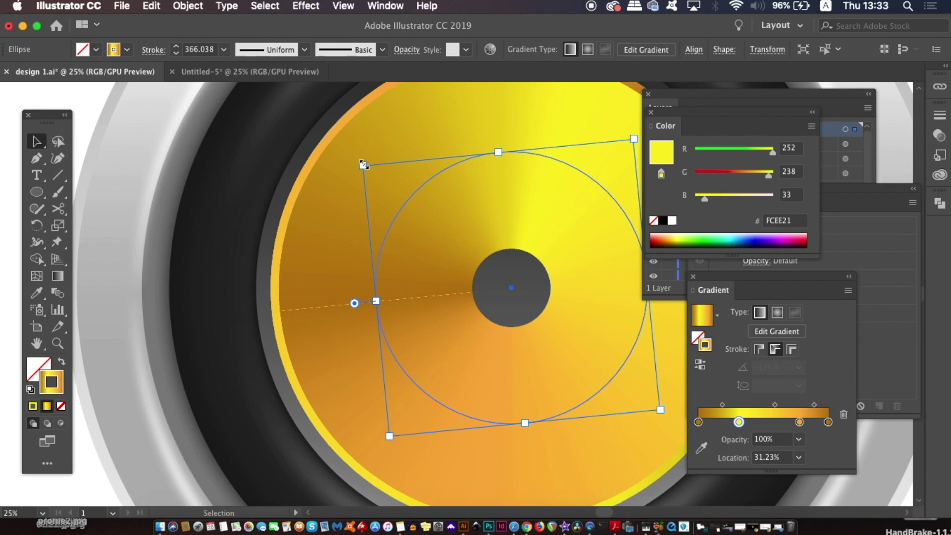
{"action": "left_click_drag", "start_coordinate": [722, 405], "coordinate": [726, 405]}
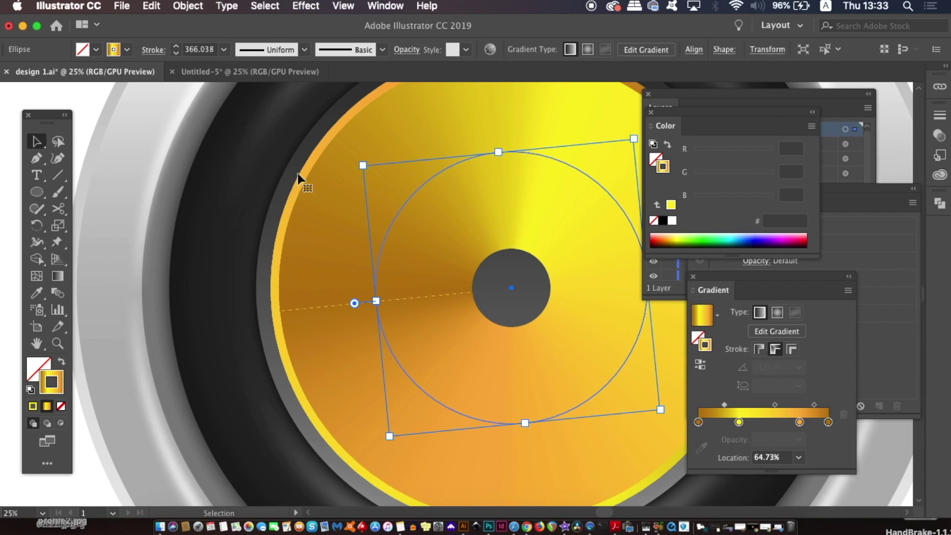
{"action": "left_click", "coordinate": [188, 6]}
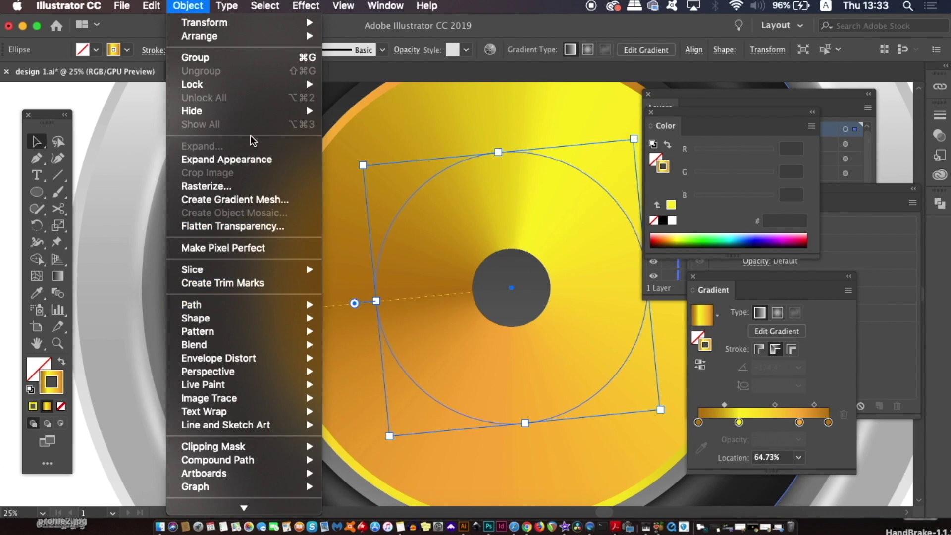
{"action": "left_click", "coordinate": [226, 159]}
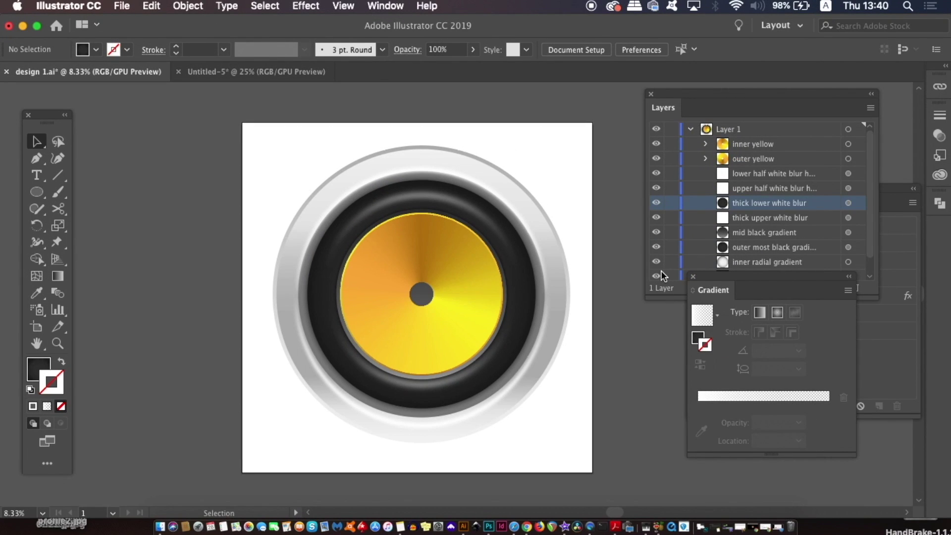
Select the outermost black gradient ring and paste a copy of it in front.
{"action": "key", "text": "ctrl+plus"}
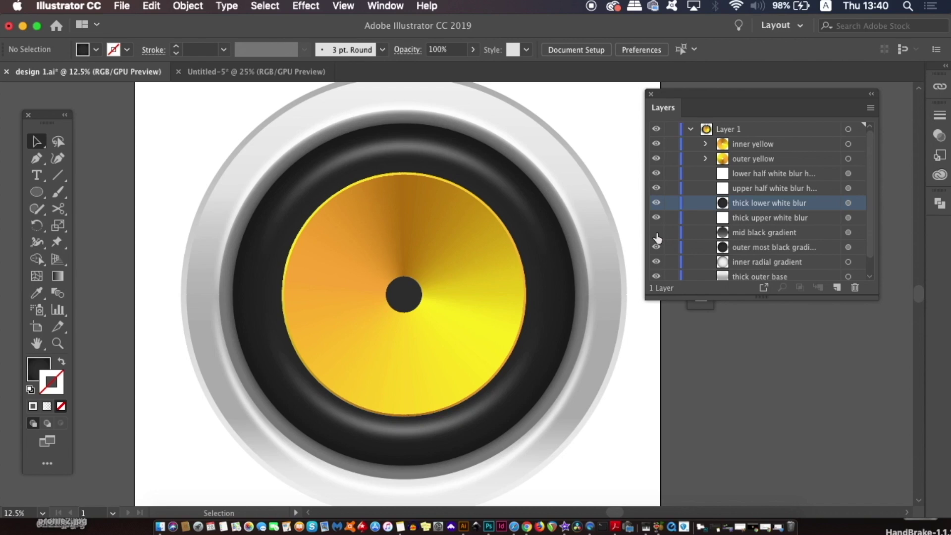
{"action": "left_click", "coordinate": [656, 247]}
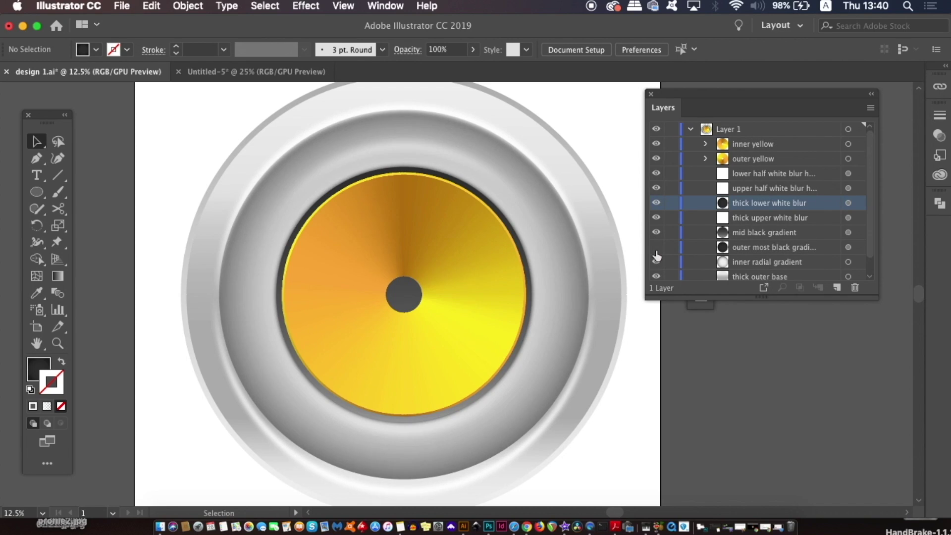
{"action": "left_click", "coordinate": [656, 248]}
{"action": "left_click", "coordinate": [791, 248]}
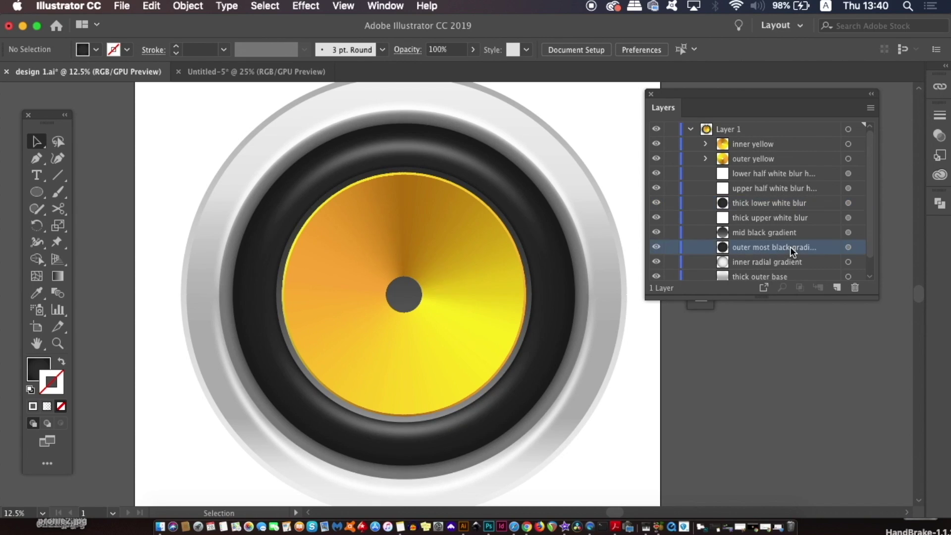
{"action": "left_click", "coordinate": [848, 249]}
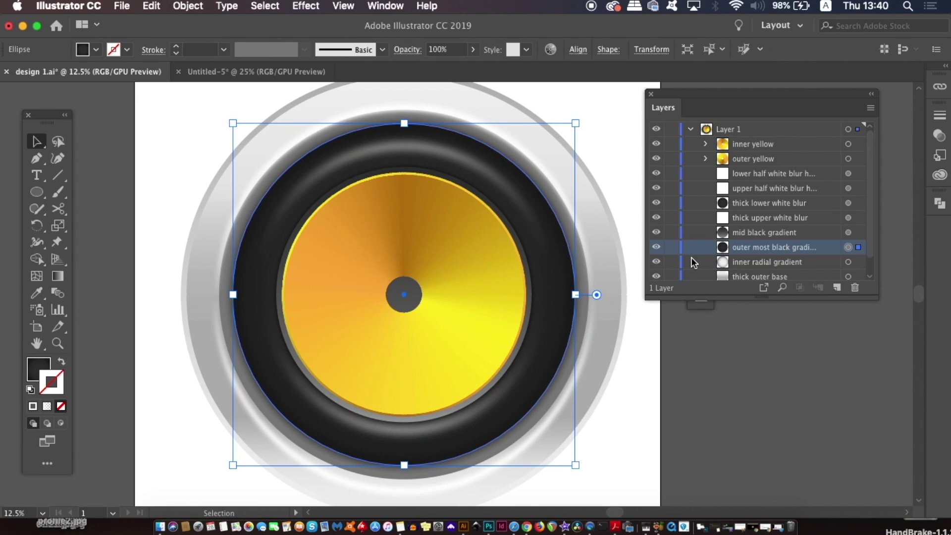
{"action": "key", "text": "a"}
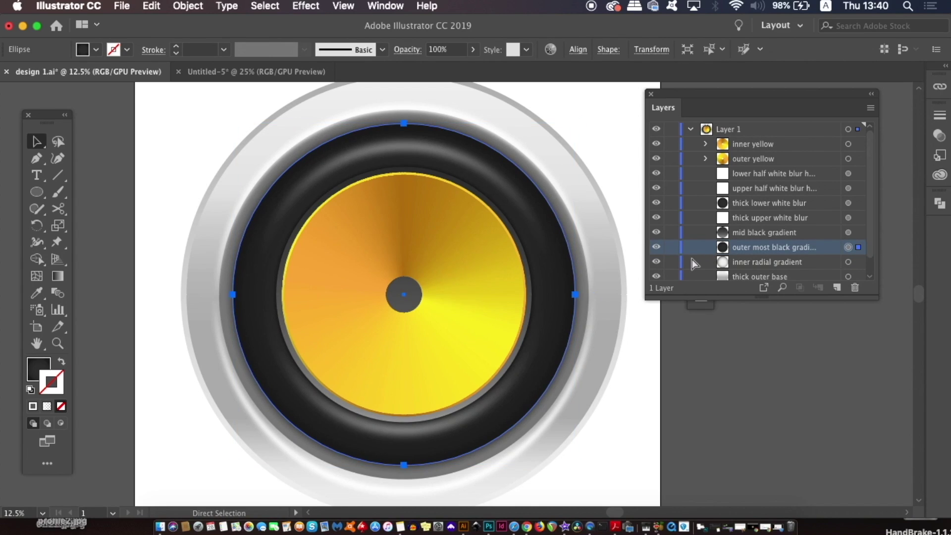
{"action": "key", "text": "ctrl+c"}
{"action": "key", "text": "ctrl+f"}
{"action": "key", "text": "v"}
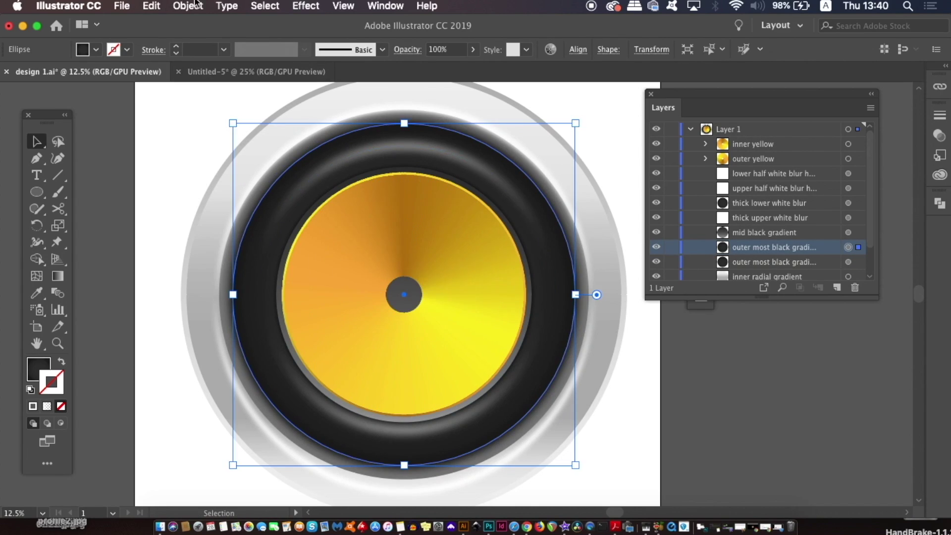
Bring the ring copy to front and scale it down into the cone's centre circle.
{"action": "left_click", "coordinate": [196, 5]}
{"action": "mouse_move", "coordinate": [199, 36]}
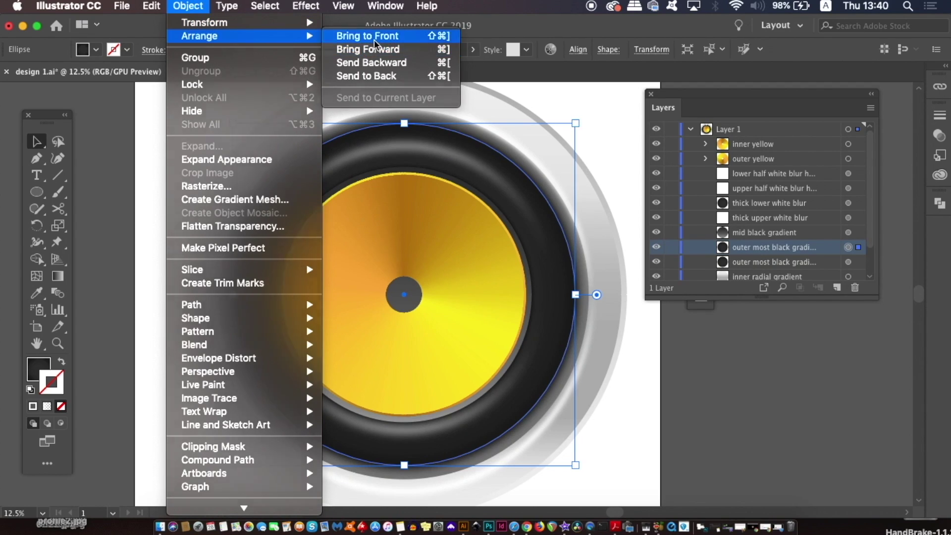
{"action": "left_click", "coordinate": [375, 41]}
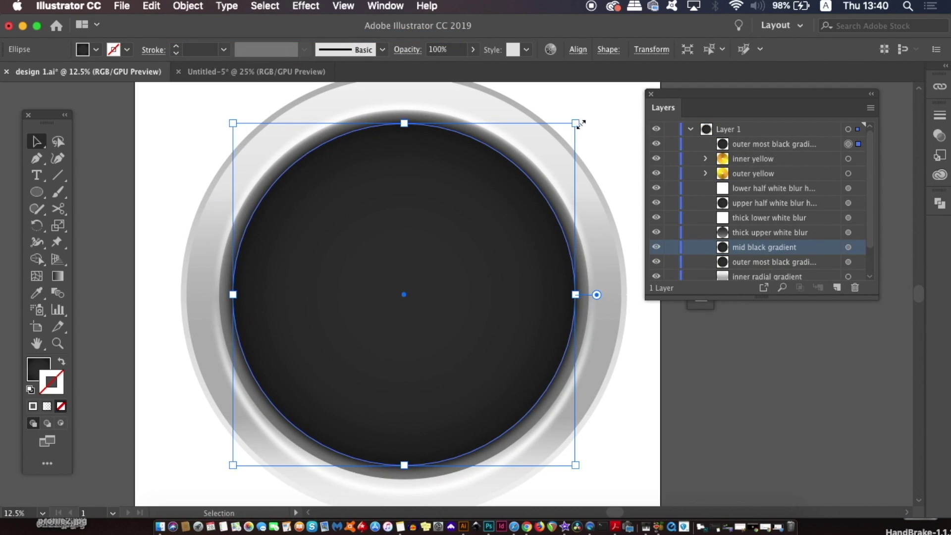
{"action": "left_click_drag", "start_coordinate": [576, 124], "coordinate": [471, 234]}
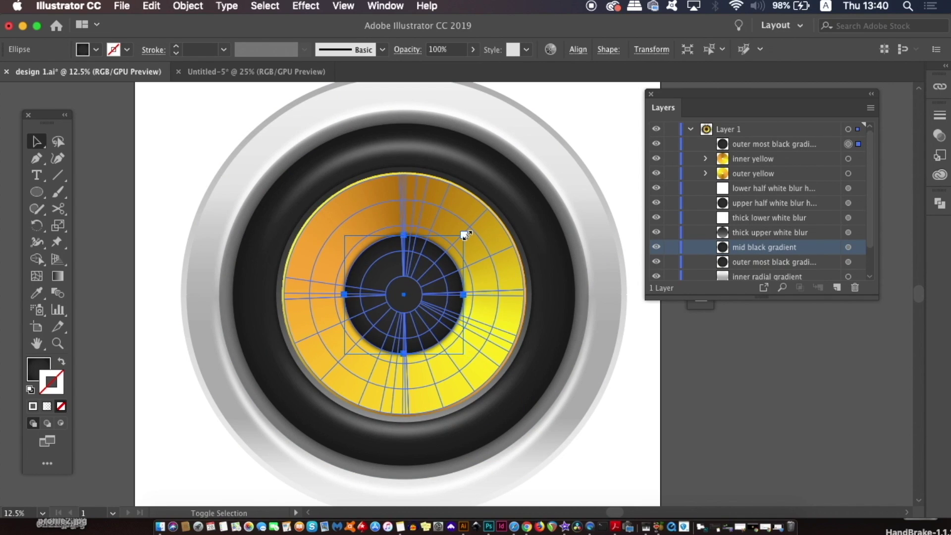
{"action": "left_click_drag", "start_coordinate": [465, 234], "coordinate": [461, 238]}
{"action": "left_click", "coordinate": [697, 369]}
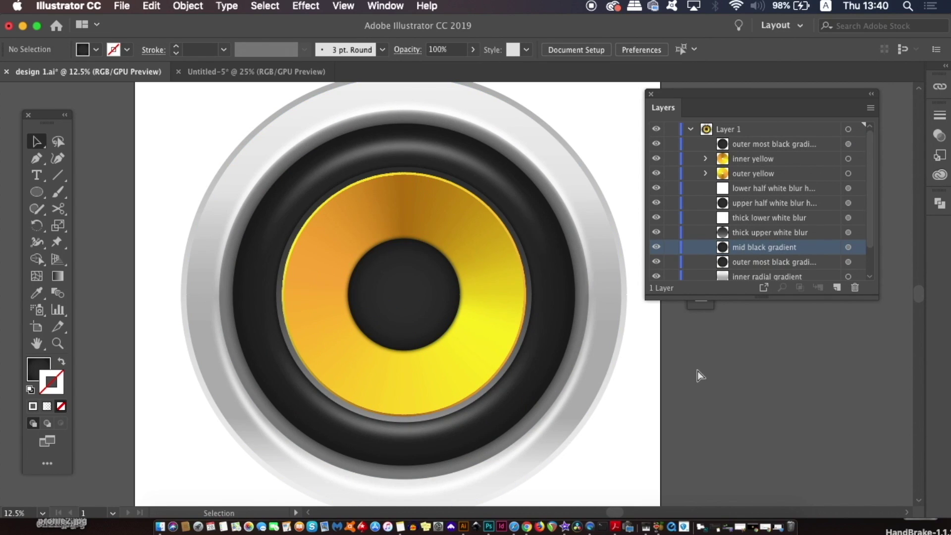
{"action": "key", "text": "ctrl+minus"}
{"action": "key", "text": "ctrl+minus"}
{"action": "key", "text": "ctrl+minus"}
{"action": "key", "text": "ctrl+plus"}
{"action": "key", "text": "ctrl+plus"}
{"action": "key", "text": "ctrl+plus"}
{"action": "key", "text": "ctrl+plus"}
{"action": "key", "text": "ctrl+plus"}
Paste a copy of the inner black circle in front and rename it as the inner highlight layer.
{"action": "left_click", "coordinate": [473, 310]}
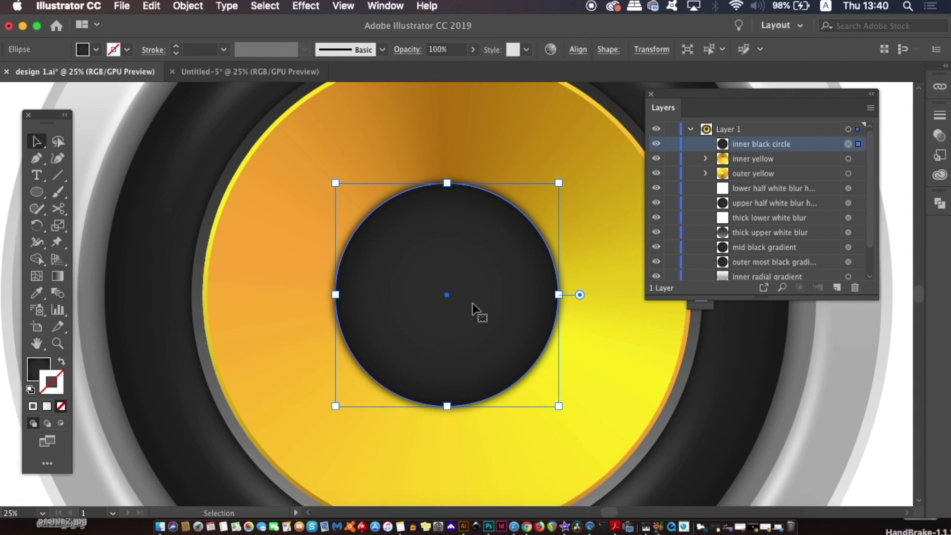
{"action": "key", "text": "a"}
{"action": "key", "text": "v"}
{"action": "key", "text": "ctrl+c"}
{"action": "key", "text": "ctrl+f"}
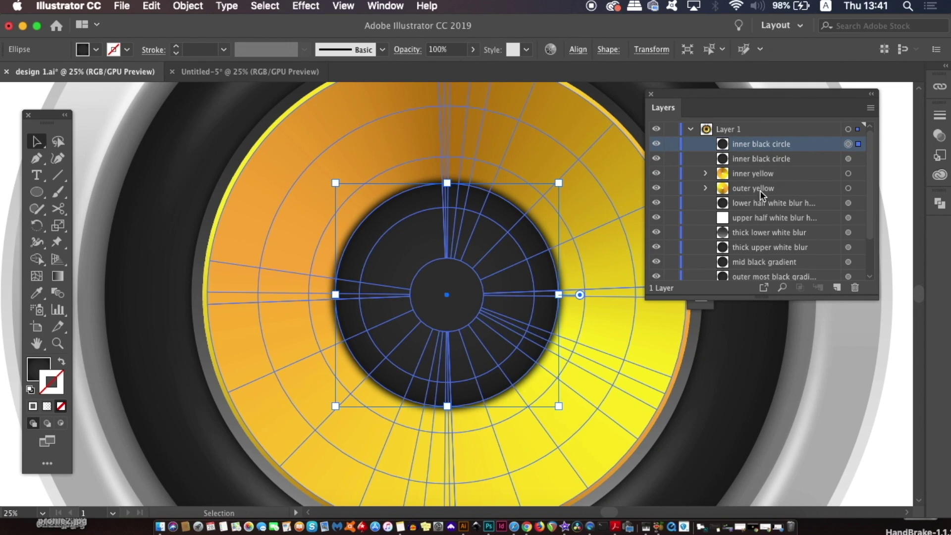
{"action": "double_click", "coordinate": [769, 144]}
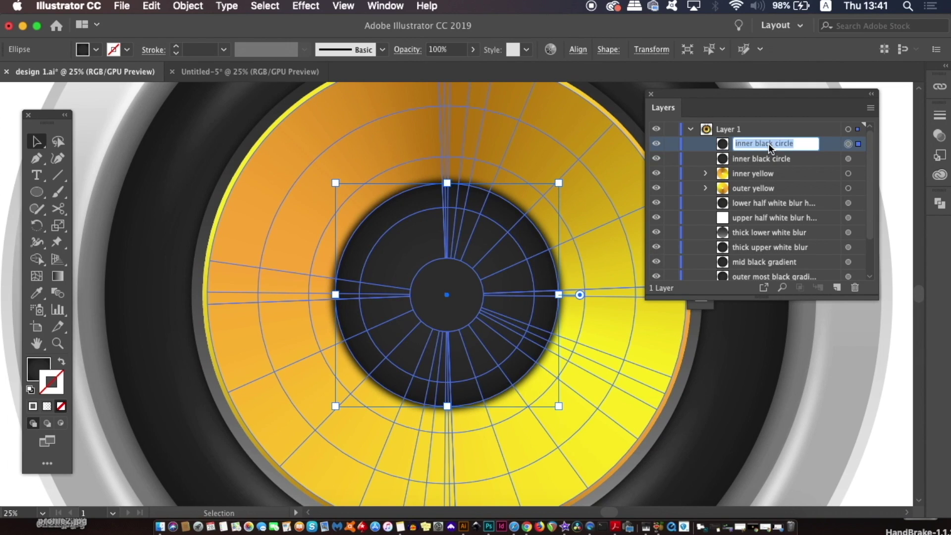
{"action": "type", "text": "upper i"}
{"action": "type", "text": "per "}
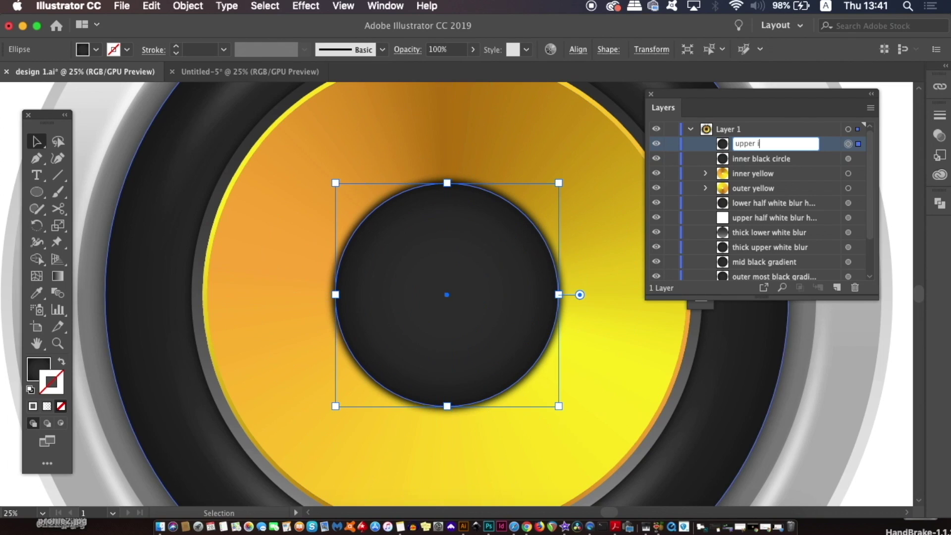
{"action": "type", "text": "inner "}
{"action": "type", "text": "e highlught"}
{"action": "key", "text": "BackSpace"}
{"action": "key", "text": "BackSpace"}
{"action": "key", "text": "BackSpace"}
{"action": "key", "text": "BackSpace"}
{"action": "type", "text": "ight"}
{"action": "key", "text": "Return"}
{"action": "key", "text": "super+shift+a"}
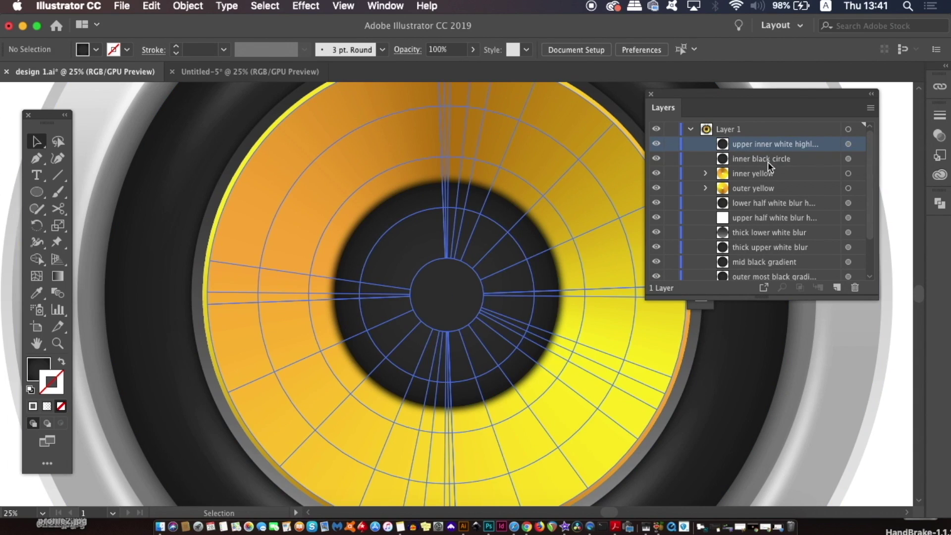
Clear the copy's appearance, give it a white stroke, and shrink it inside the cap.
{"action": "left_click", "coordinate": [376, 5]}
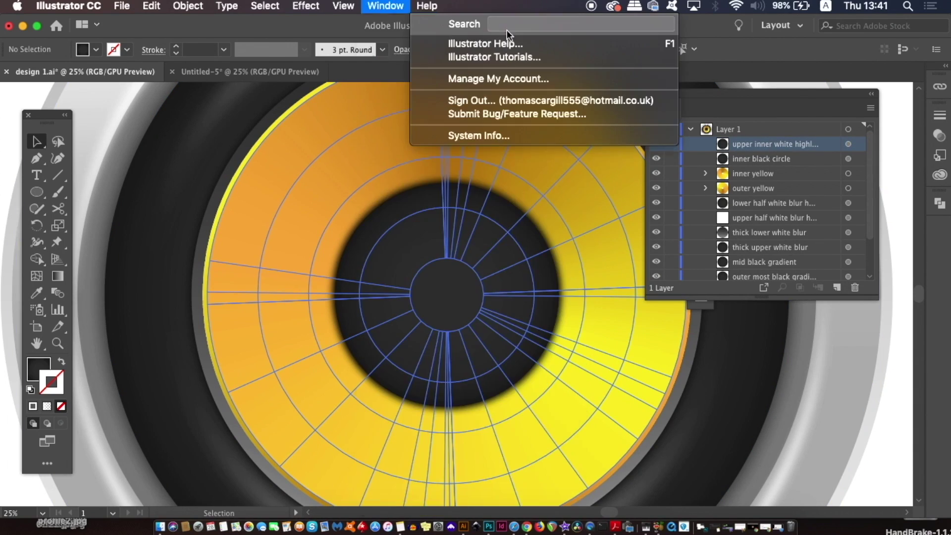
{"action": "left_click", "coordinate": [861, 151]}
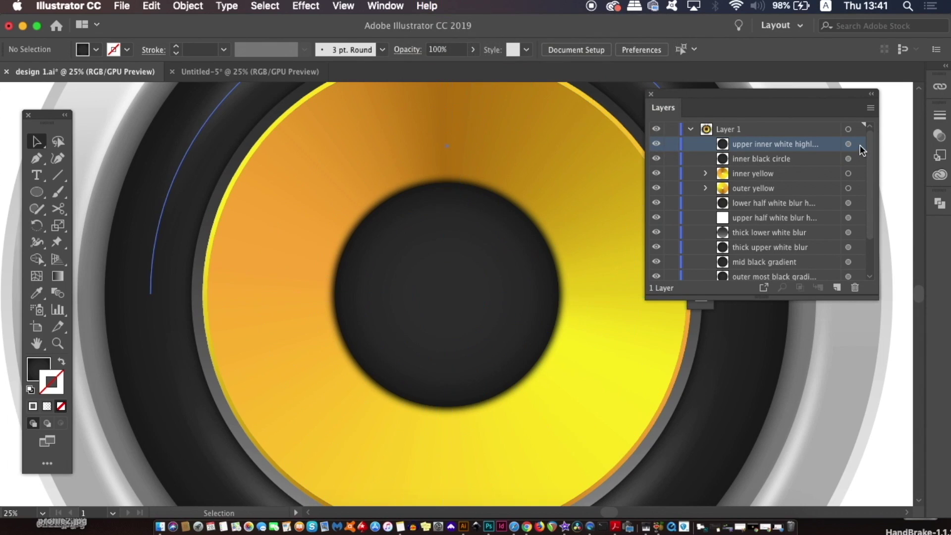
{"action": "left_click", "coordinate": [848, 143]}
{"action": "left_click", "coordinate": [384, 5]}
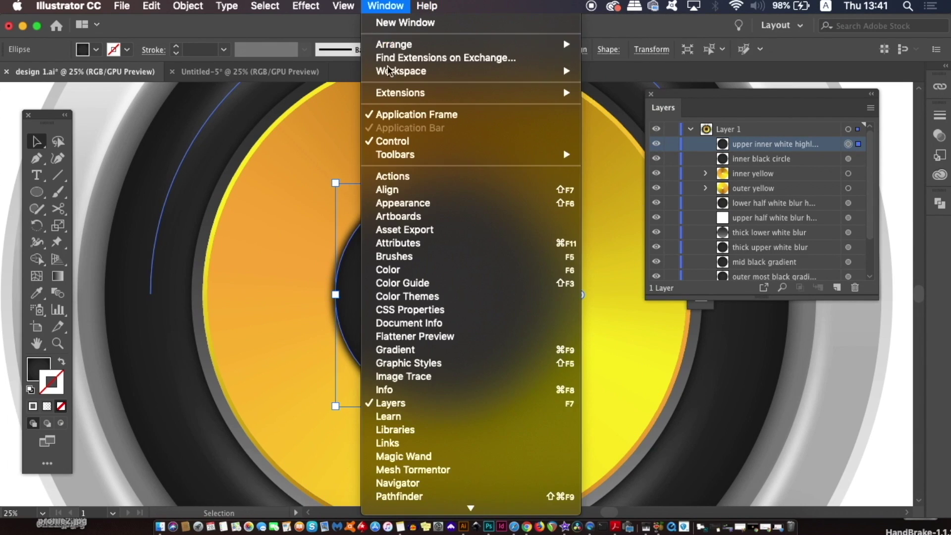
{"action": "left_click", "coordinate": [433, 204]}
{"action": "left_click", "coordinate": [911, 203]}
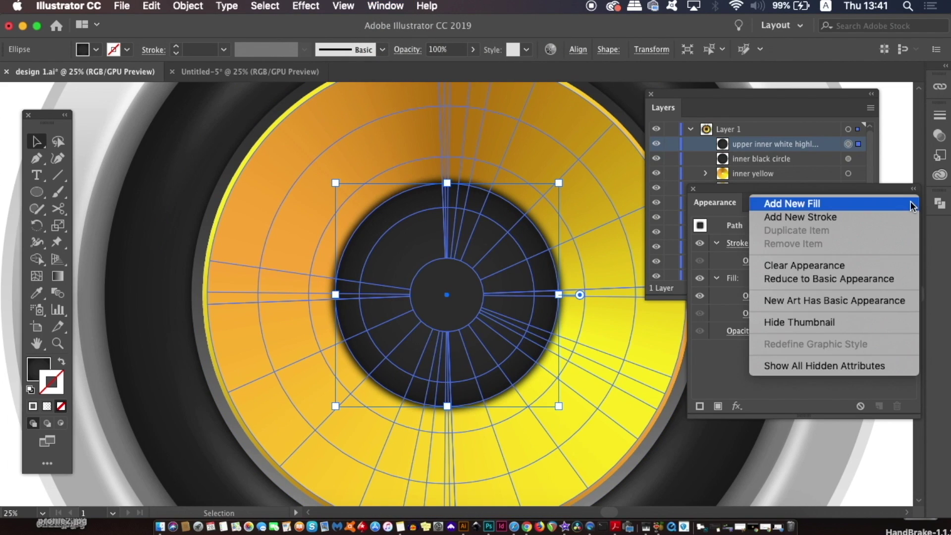
{"action": "left_click", "coordinate": [877, 266]}
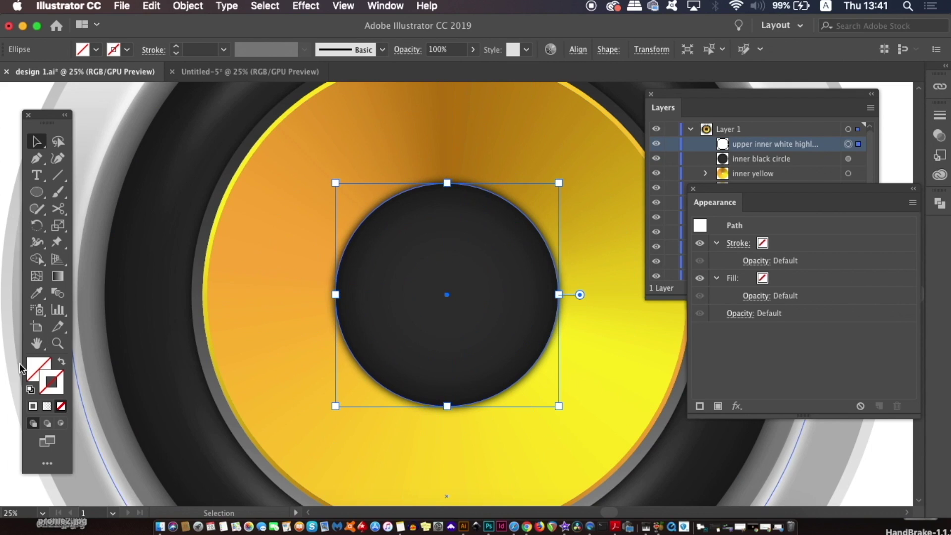
{"action": "left_click", "coordinate": [31, 405]}
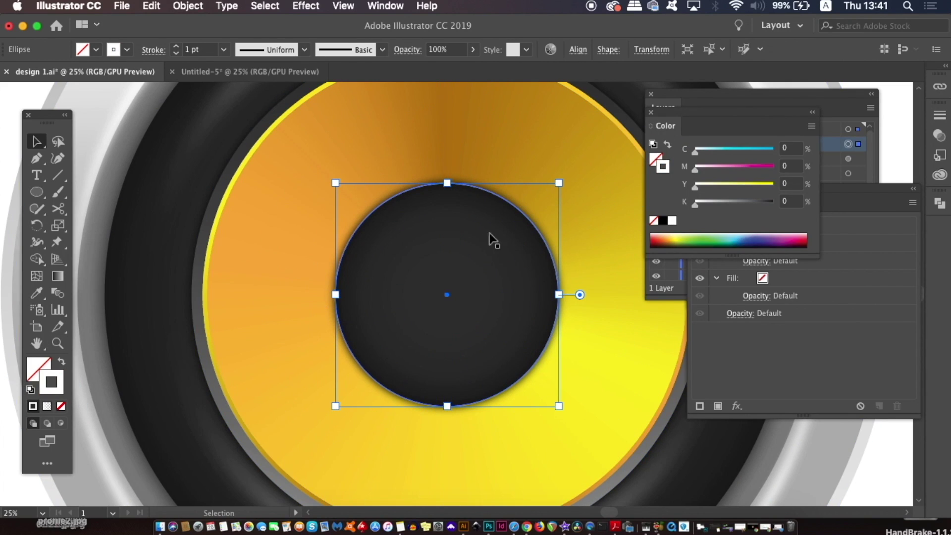
{"action": "left_click_drag", "start_coordinate": [559, 183], "coordinate": [543, 199]}
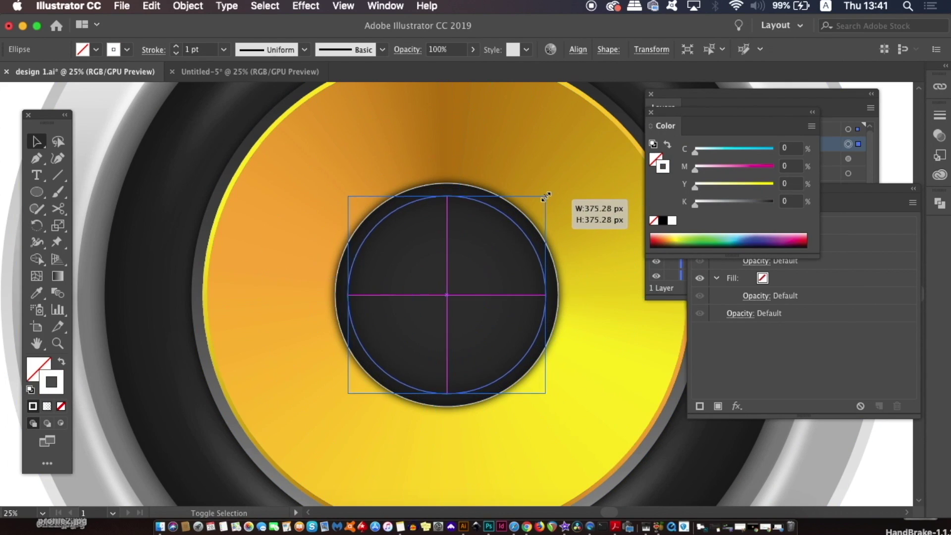
{"action": "left_click", "coordinate": [879, 483]}
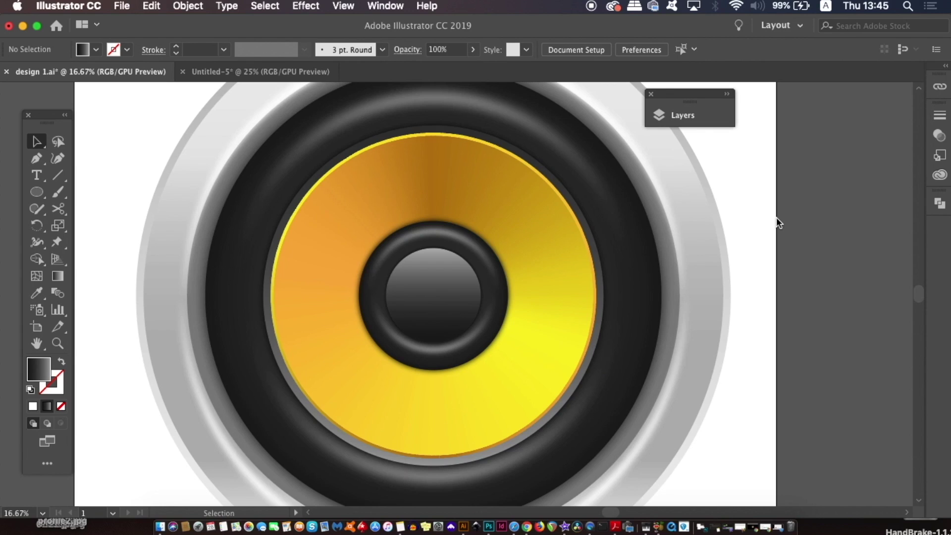
{"action": "key", "text": "super+equal"}
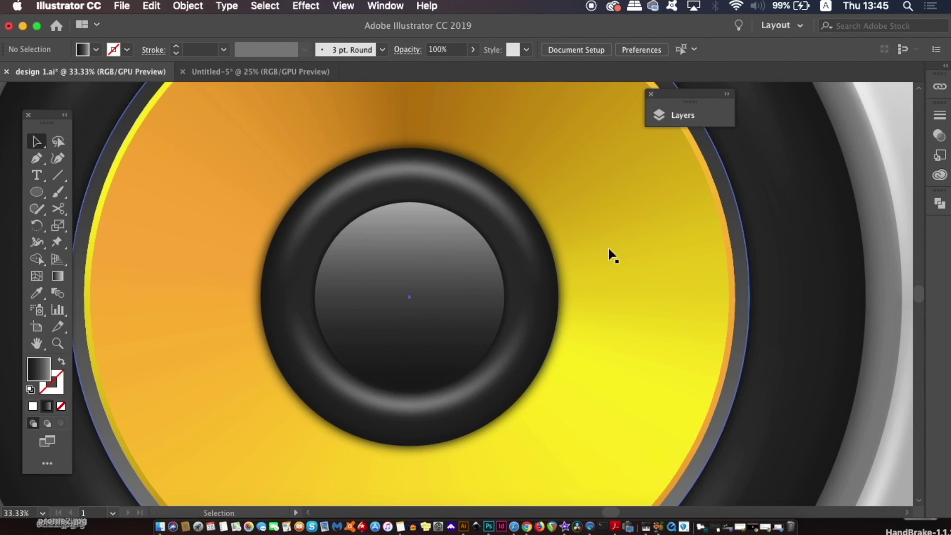
Shrink the inner dome slightly and reduce it to basic appearance.
{"action": "left_click", "coordinate": [456, 322]}
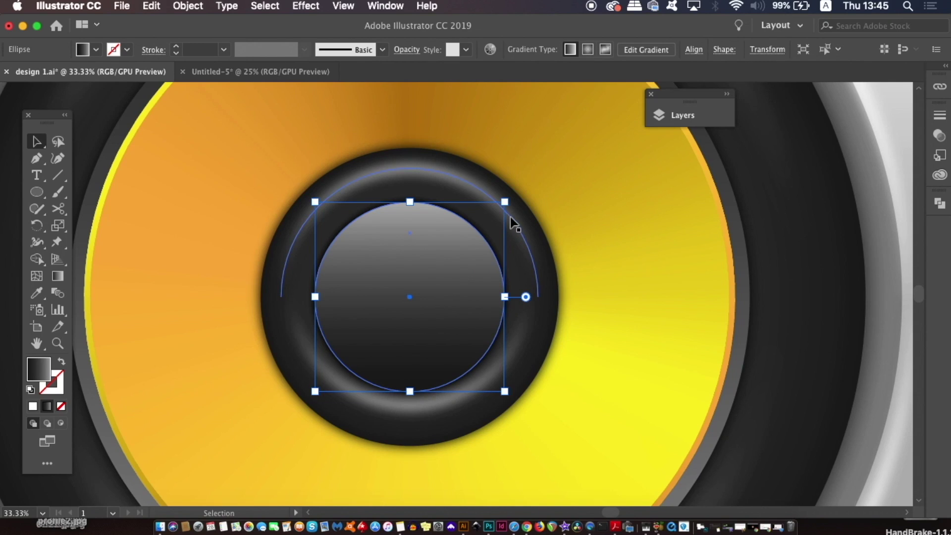
{"action": "left_click_drag", "start_coordinate": [504, 202], "coordinate": [491, 215]}
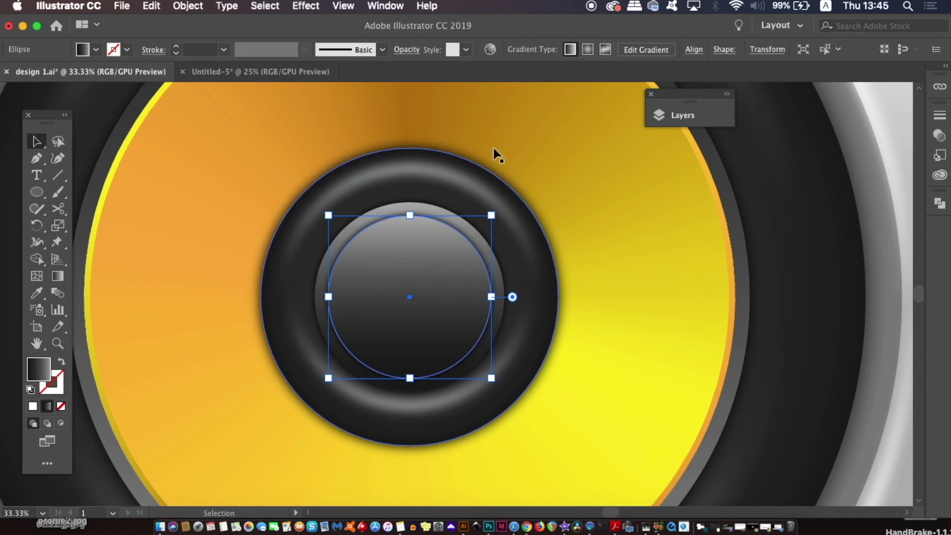
{"action": "left_click", "coordinate": [385, 6]}
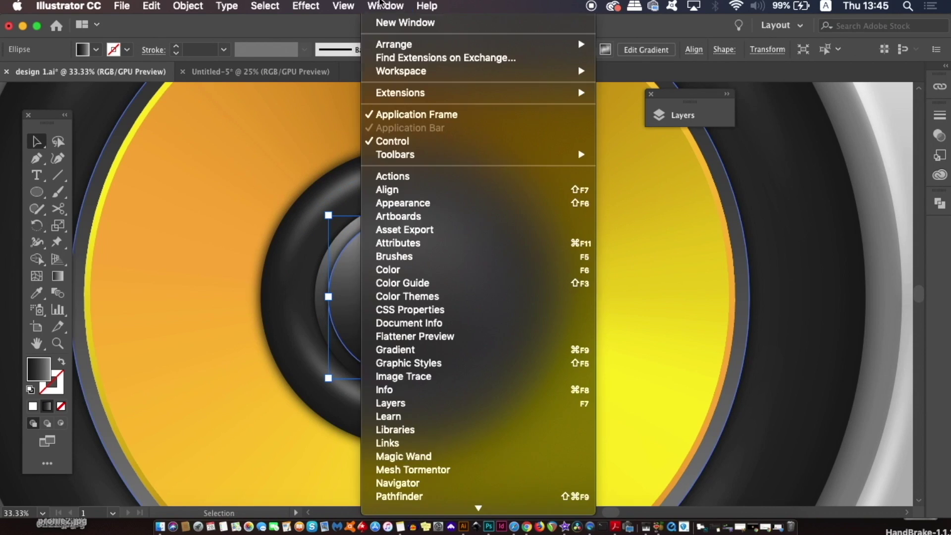
{"action": "left_click", "coordinate": [436, 203]}
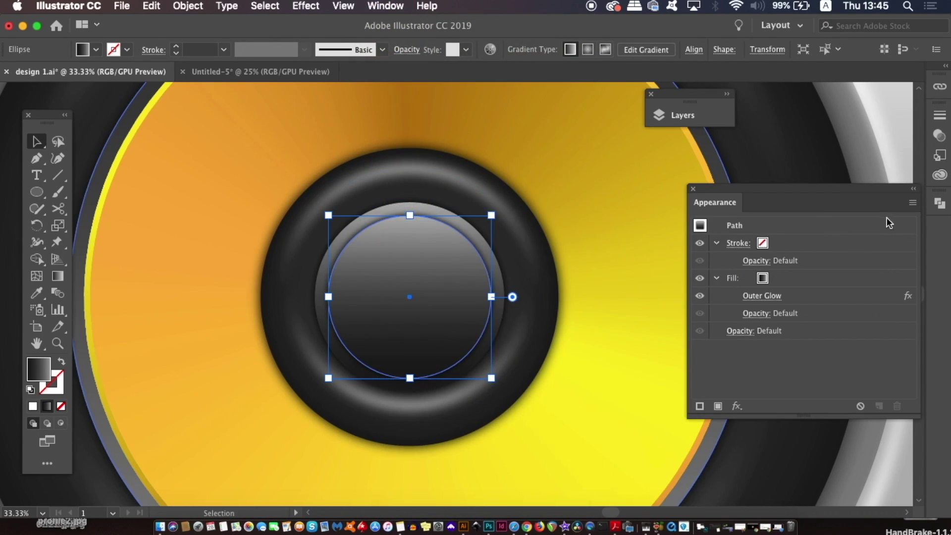
{"action": "left_click", "coordinate": [911, 203]}
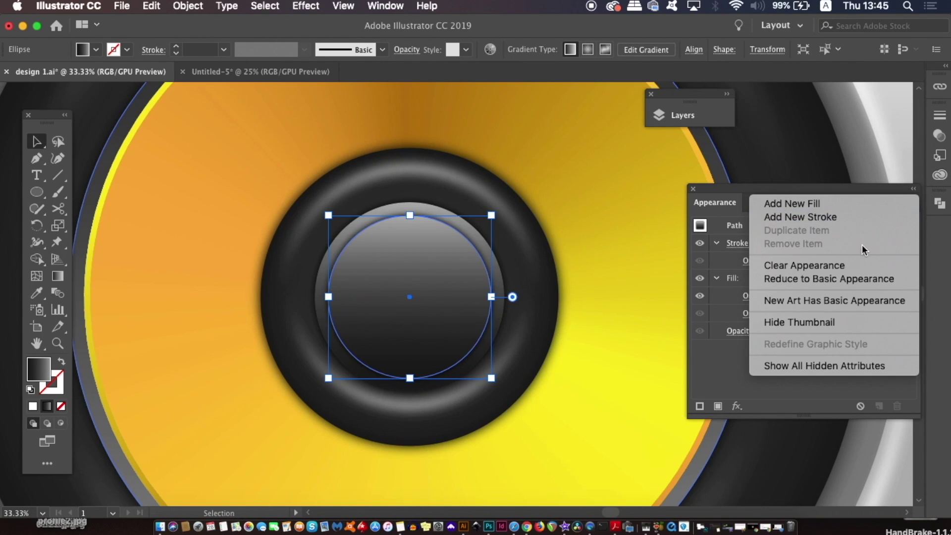
{"action": "left_click", "coordinate": [852, 269]}
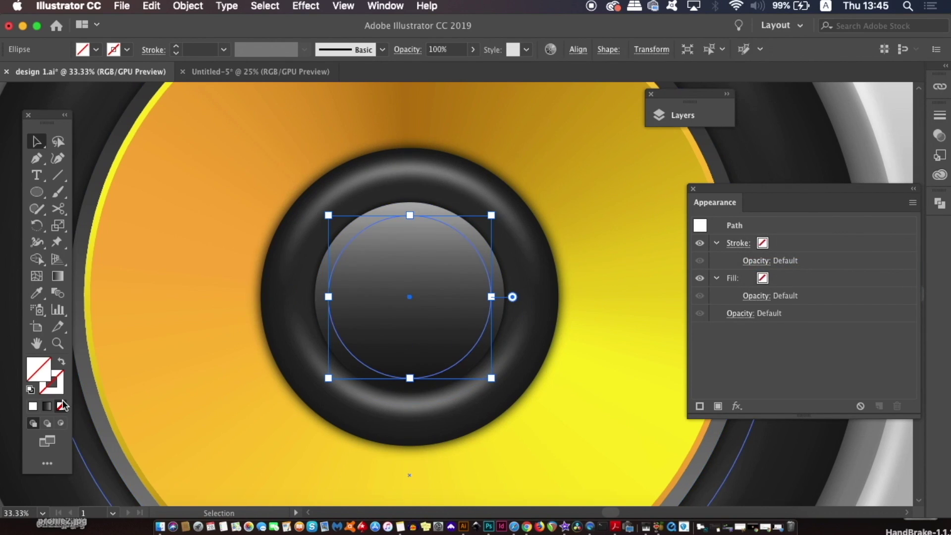
Fill the dome with a gradient whose end stop is dark grey.
{"action": "left_click", "coordinate": [47, 406]}
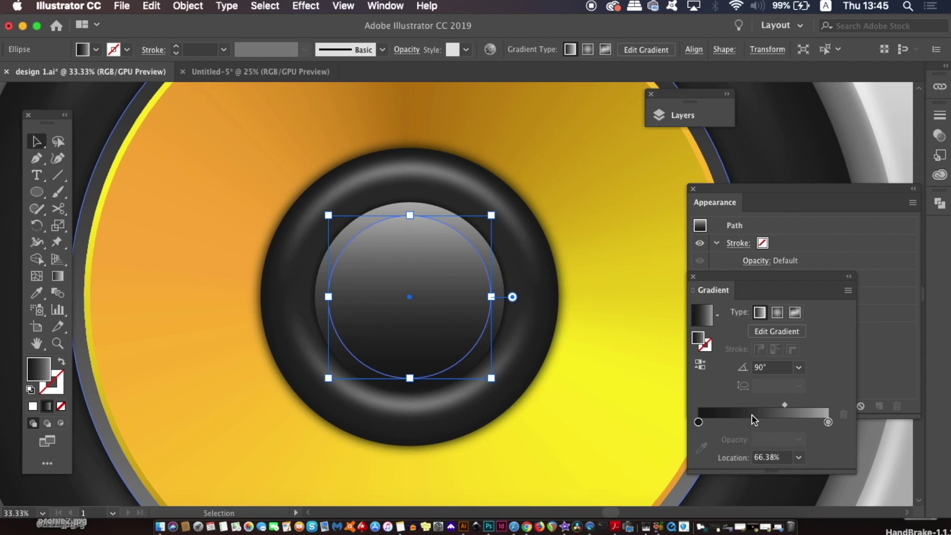
{"action": "double_click", "coordinate": [828, 422]}
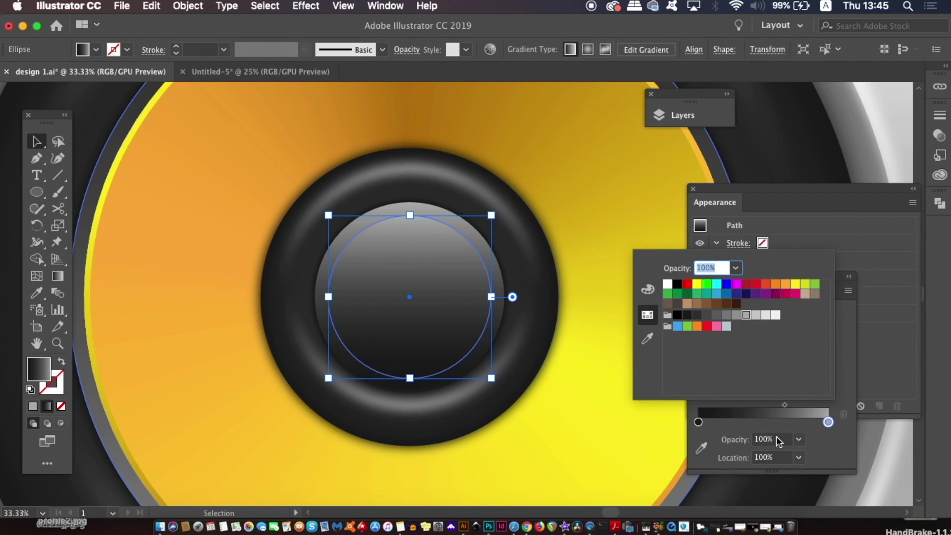
{"action": "left_click", "coordinate": [697, 315]}
{"action": "left_click", "coordinate": [698, 421]}
{"action": "key", "text": "super+equal"}
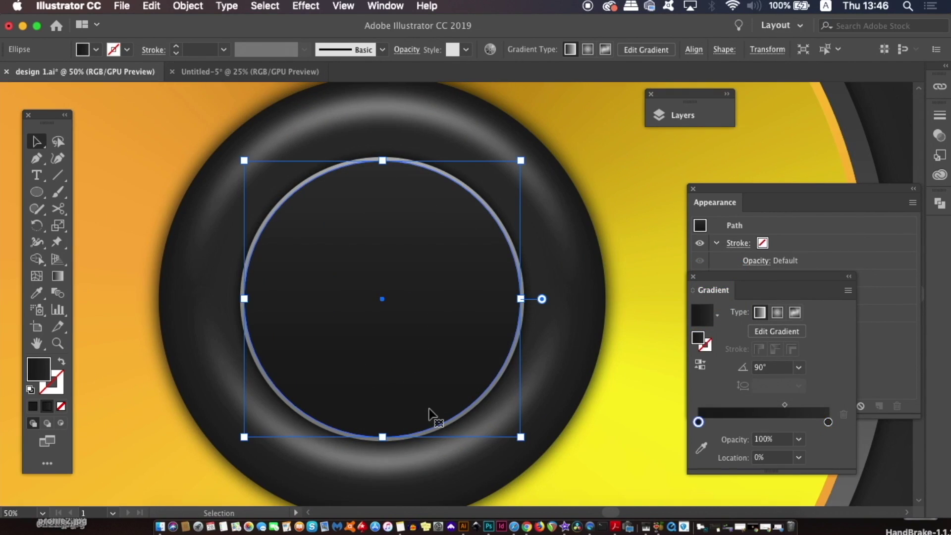
Squash the circle into a flatter, smaller ellipse and nudge it upward.
{"action": "left_click_drag", "start_coordinate": [382, 437], "coordinate": [382, 361]}
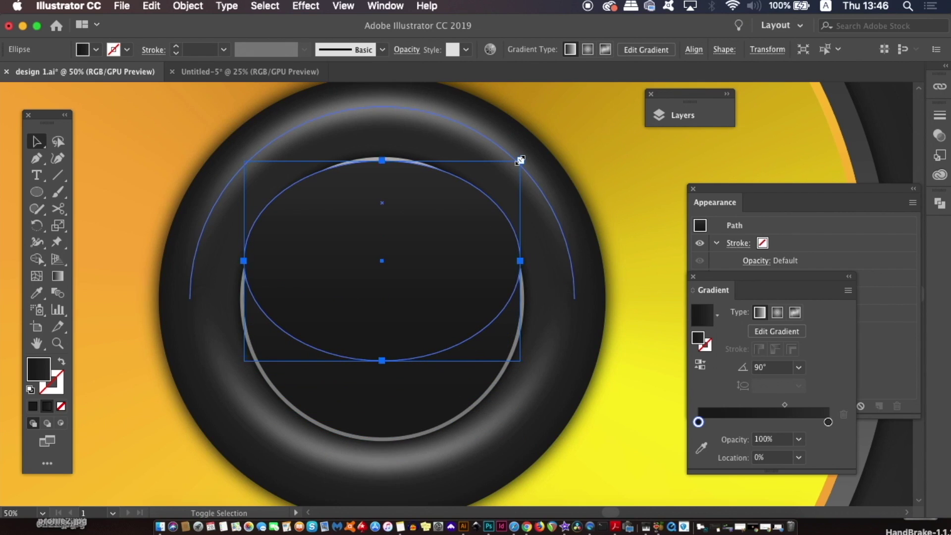
{"action": "left_click_drag", "start_coordinate": [520, 161], "coordinate": [476, 174]}
{"action": "left_click_drag", "start_coordinate": [414, 259], "coordinate": [414, 250]}
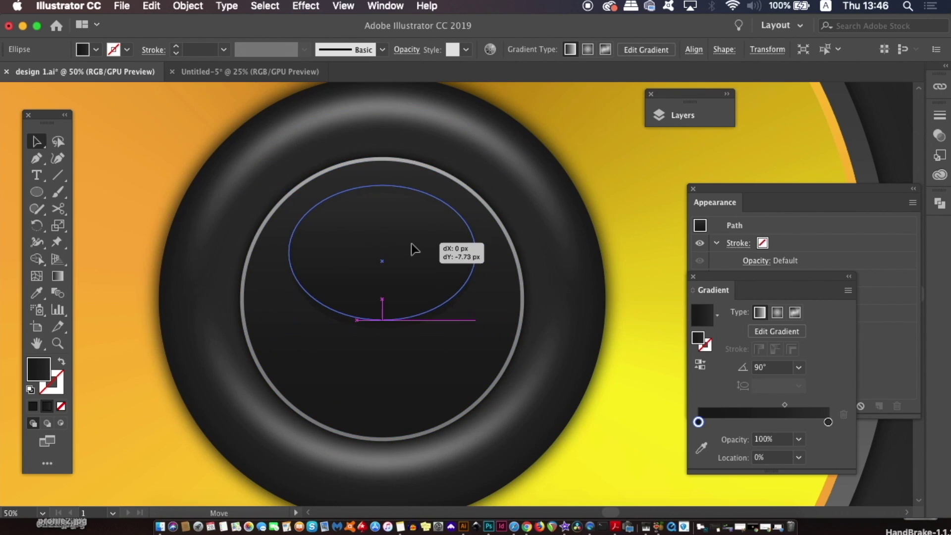
Give the ellipse a dark-to-near-white gradient, removing the extra stop and shifting the midpoint.
{"action": "left_click", "coordinate": [32, 406]}
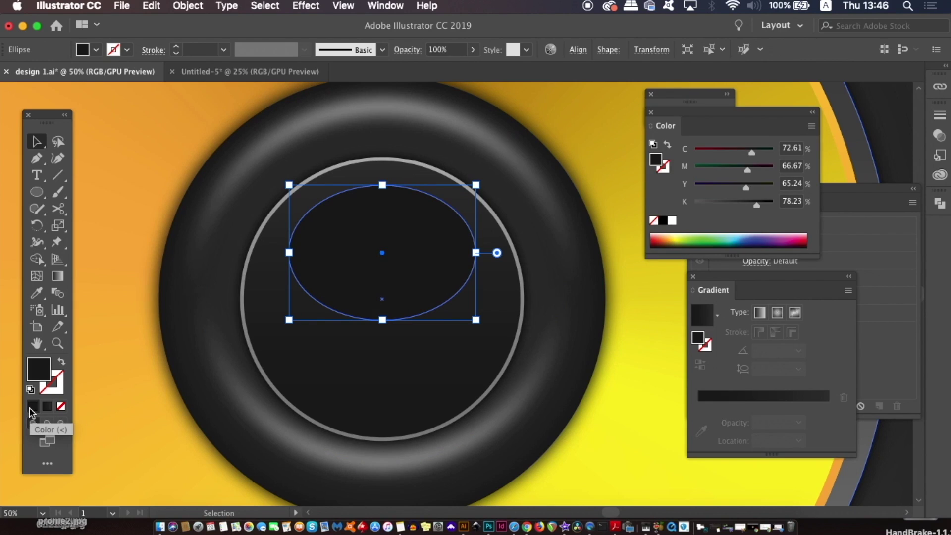
{"action": "left_click", "coordinate": [47, 406]}
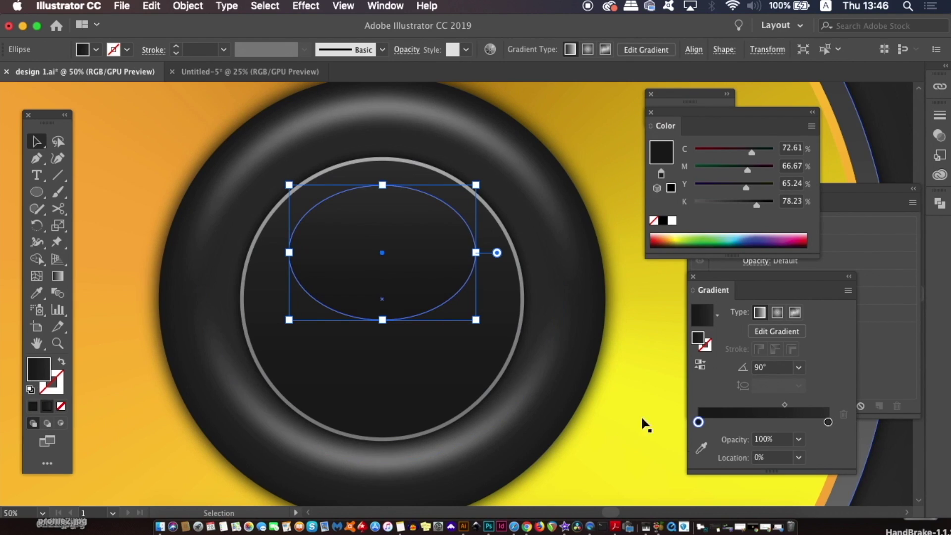
{"action": "double_click", "coordinate": [827, 421]}
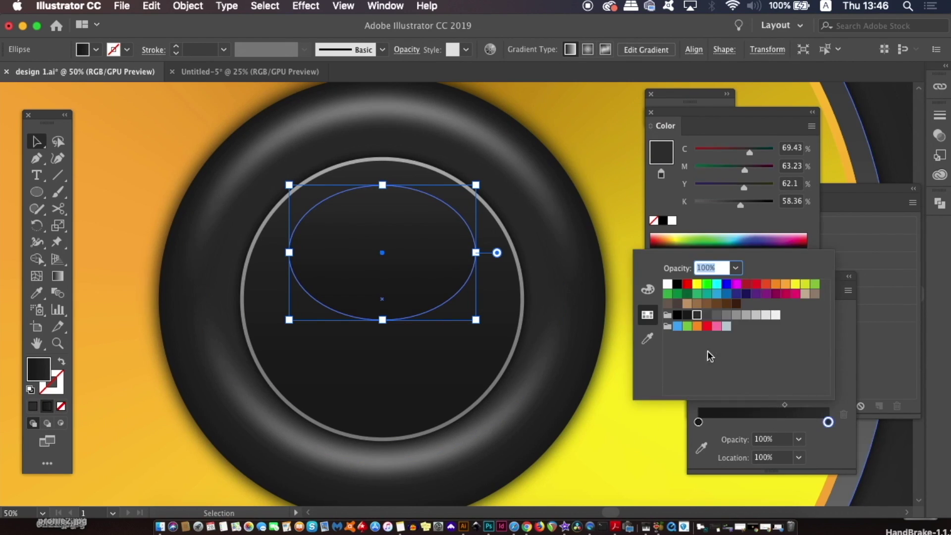
{"action": "left_click", "coordinate": [775, 315]}
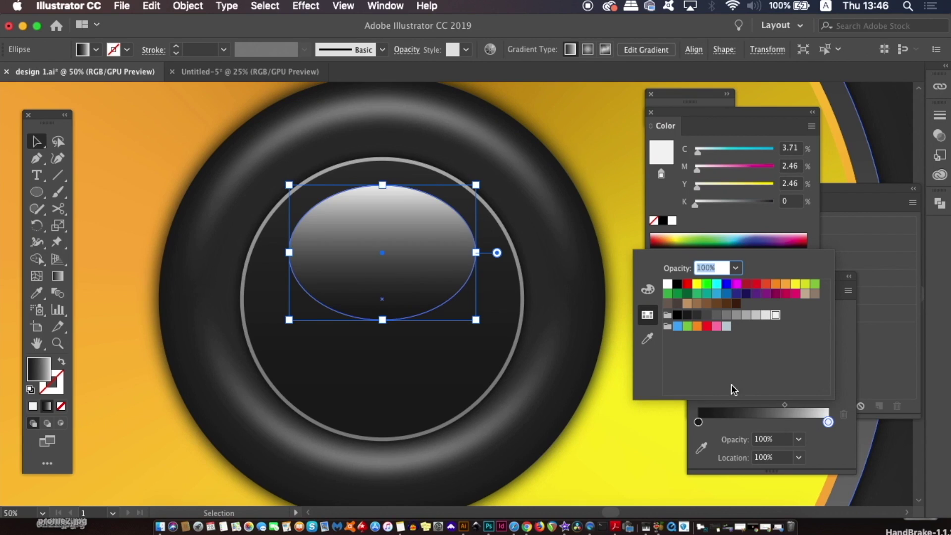
{"action": "left_click", "coordinate": [698, 421]}
{"action": "double_click", "coordinate": [699, 422]}
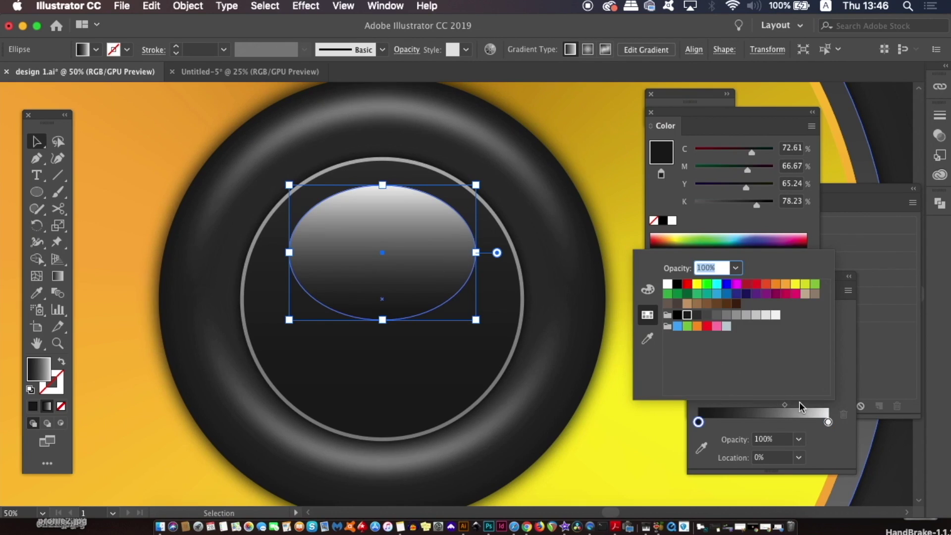
{"action": "left_click", "coordinate": [783, 410]}
{"action": "left_click_drag", "start_coordinate": [783, 410], "coordinate": [677, 413]}
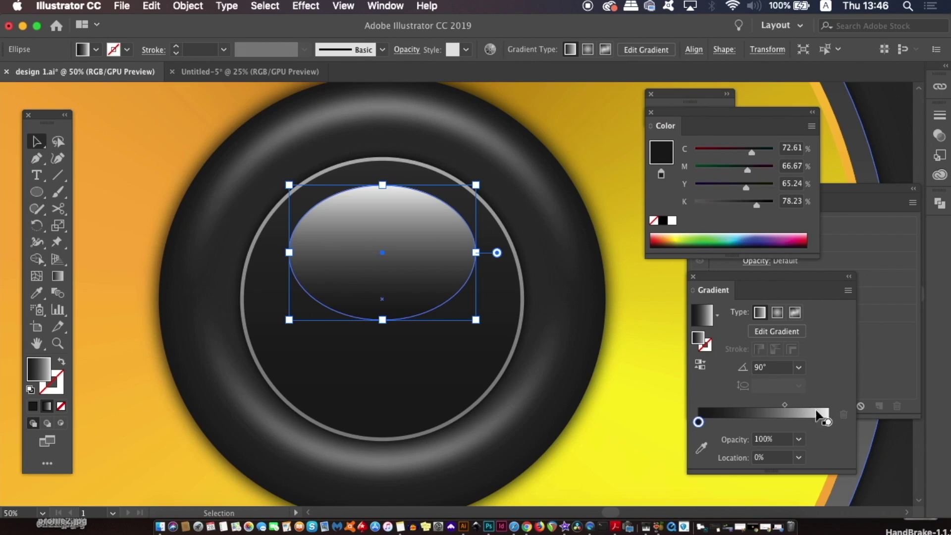
{"action": "left_click_drag", "start_coordinate": [790, 409], "coordinate": [677, 399]}
{"action": "mouse_move", "coordinate": [763, 409]}
{"action": "left_mouse_down"}
{"action": "mouse_move", "coordinate": [752, 405]}
{"action": "mouse_move", "coordinate": [768, 405]}
{"action": "left_mouse_up"}
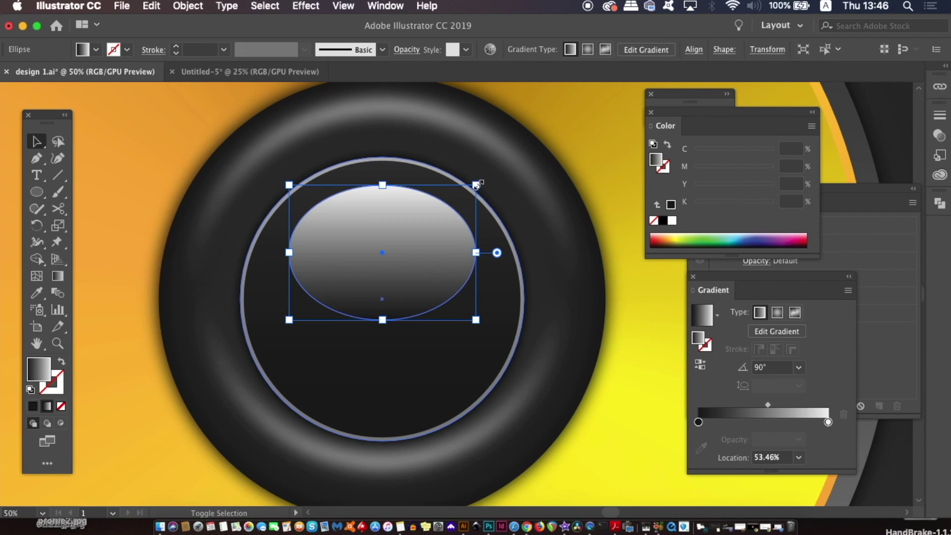
Shrink the highlight slightly and apply a Gaussian Blur of about 9 px.
{"action": "left_click_drag", "start_coordinate": [476, 185], "coordinate": [467, 191], "text": "alt"}
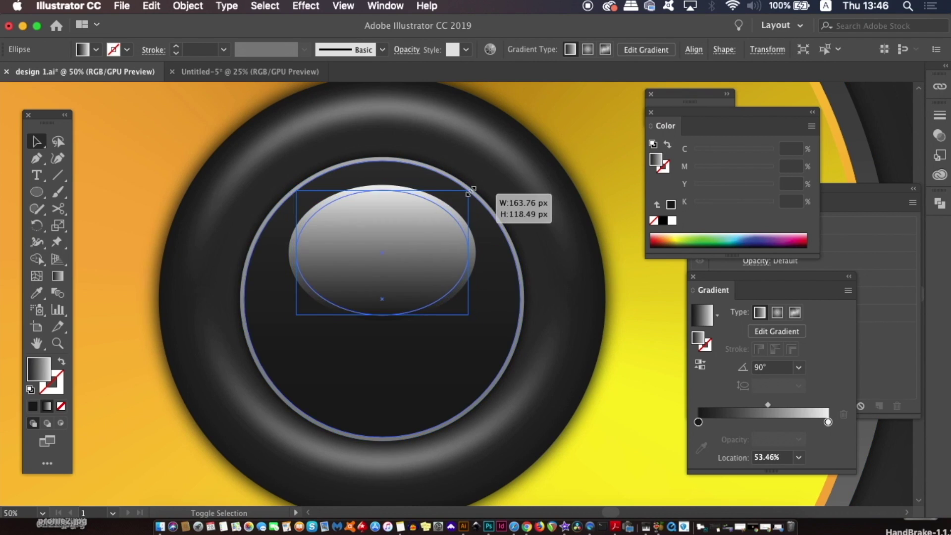
{"action": "left_click", "coordinate": [313, 5]}
{"action": "mouse_move", "coordinate": [318, 274]}
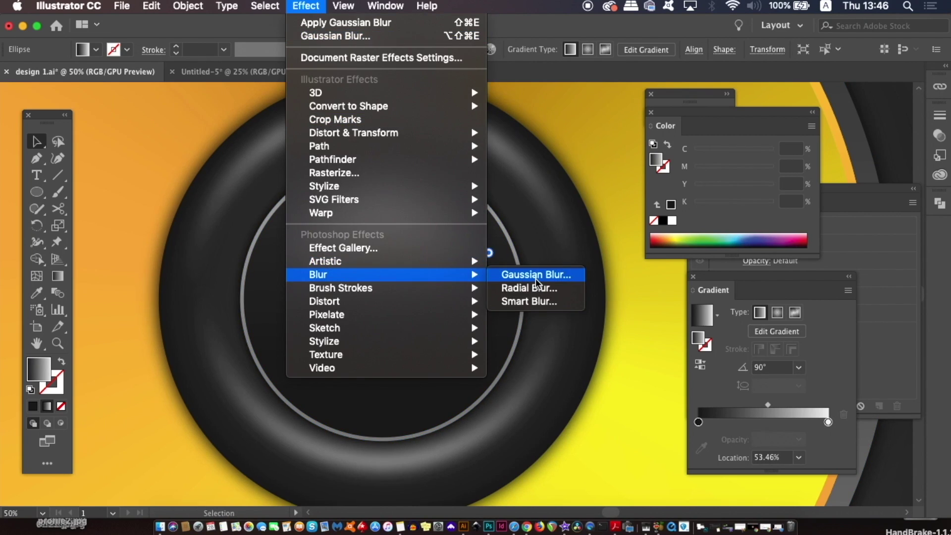
{"action": "left_click", "coordinate": [536, 276]}
{"action": "left_click", "coordinate": [605, 408]}
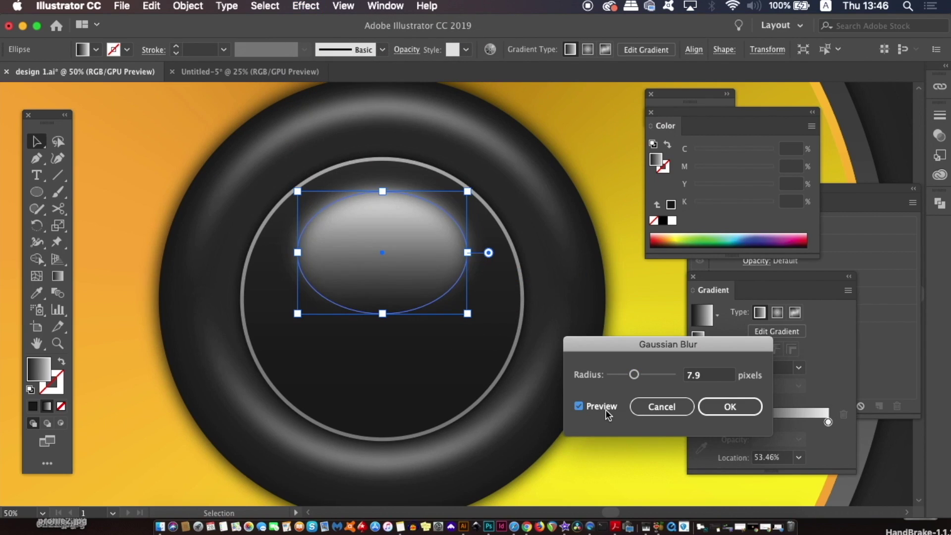
{"action": "left_click", "coordinate": [643, 375]}
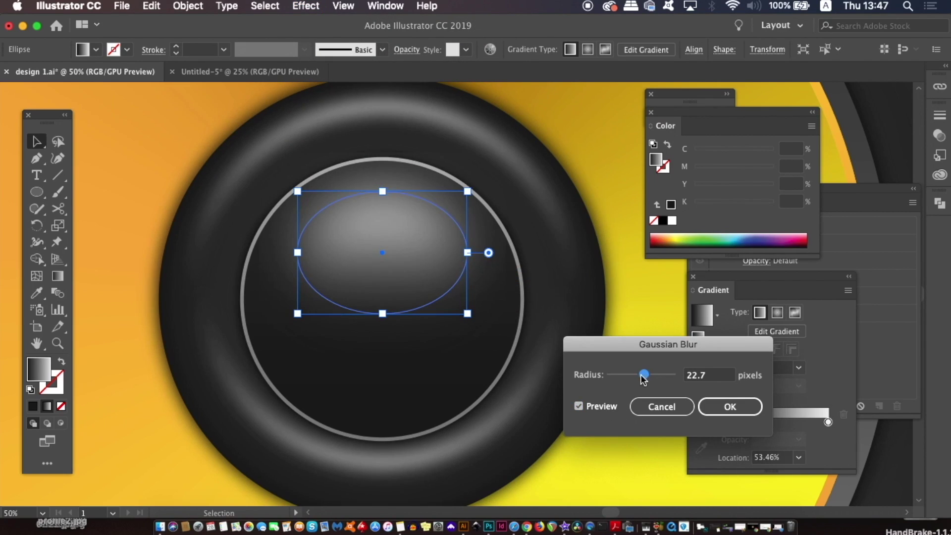
{"action": "left_click_drag", "start_coordinate": [642, 376], "coordinate": [642, 375]}
{"action": "left_click", "coordinate": [729, 405]}
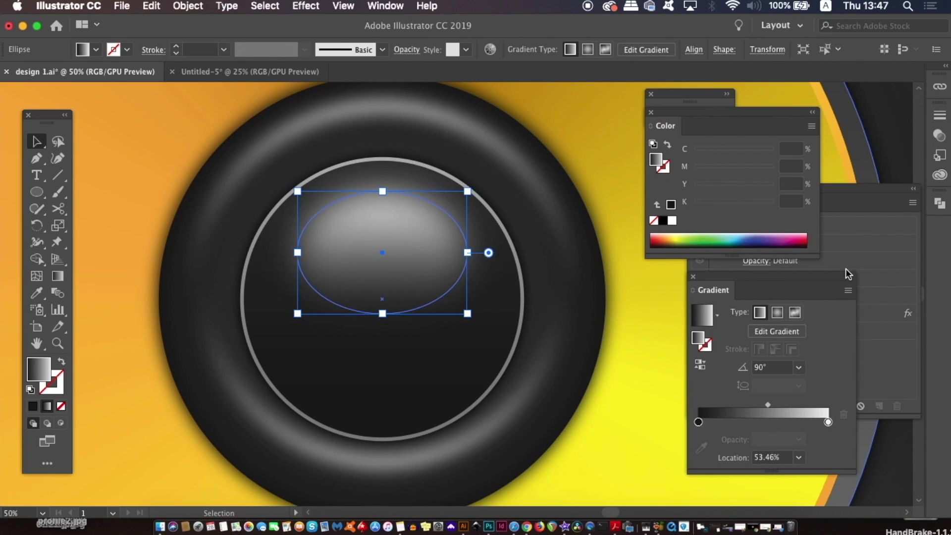
{"action": "key", "text": "ctrl+shift+a"}
{"action": "key", "text": "ctrl+minus"}
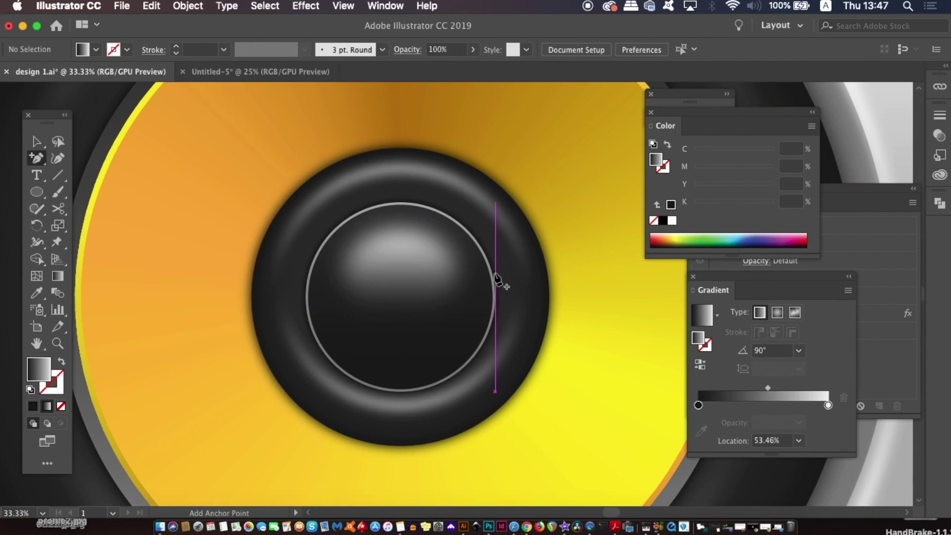
Deselect everything and zoom out to show the complete speaker icon.
{"action": "left_click", "coordinate": [492, 278]}
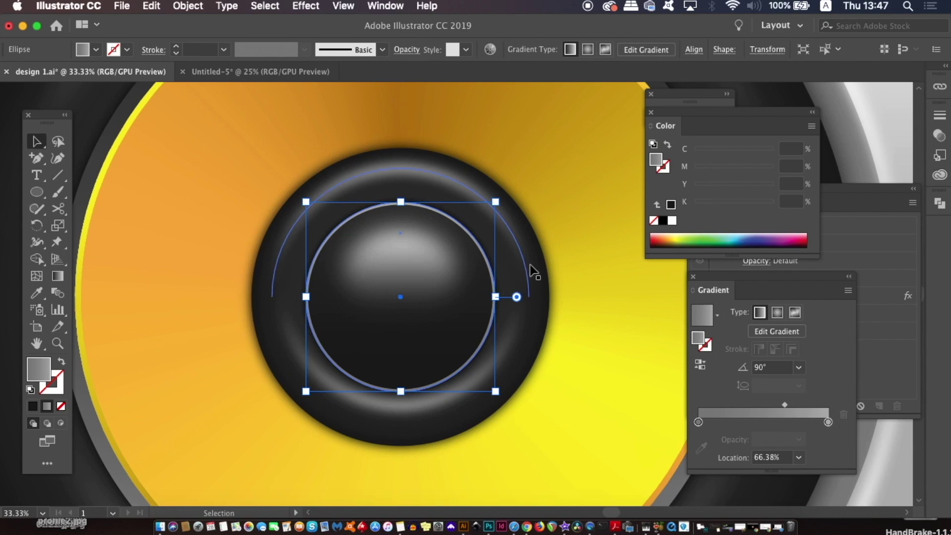
{"action": "key", "text": "ctrl+shift+a"}
{"action": "key", "text": "ctrl+minus"}
{"action": "key", "text": "ctrl+minus"}
{"action": "key", "text": "ctrl+minus"}
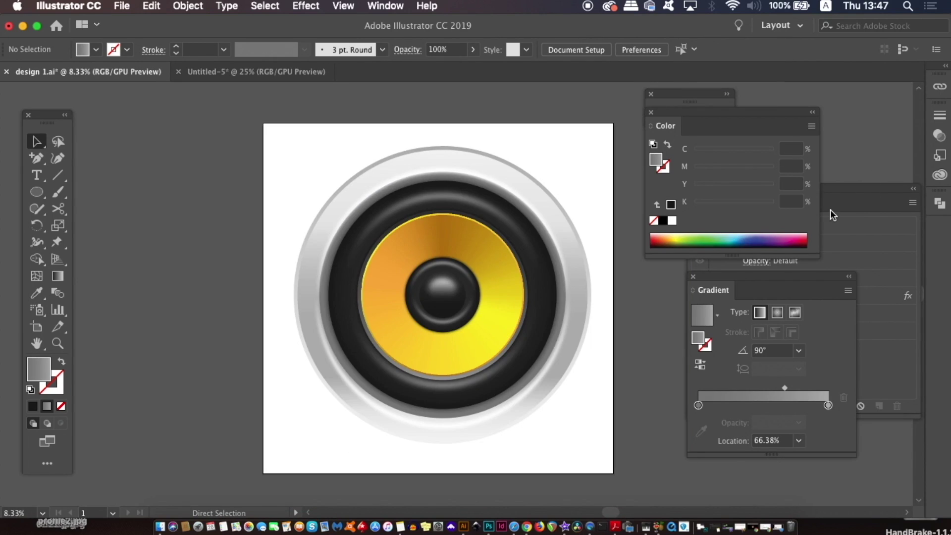